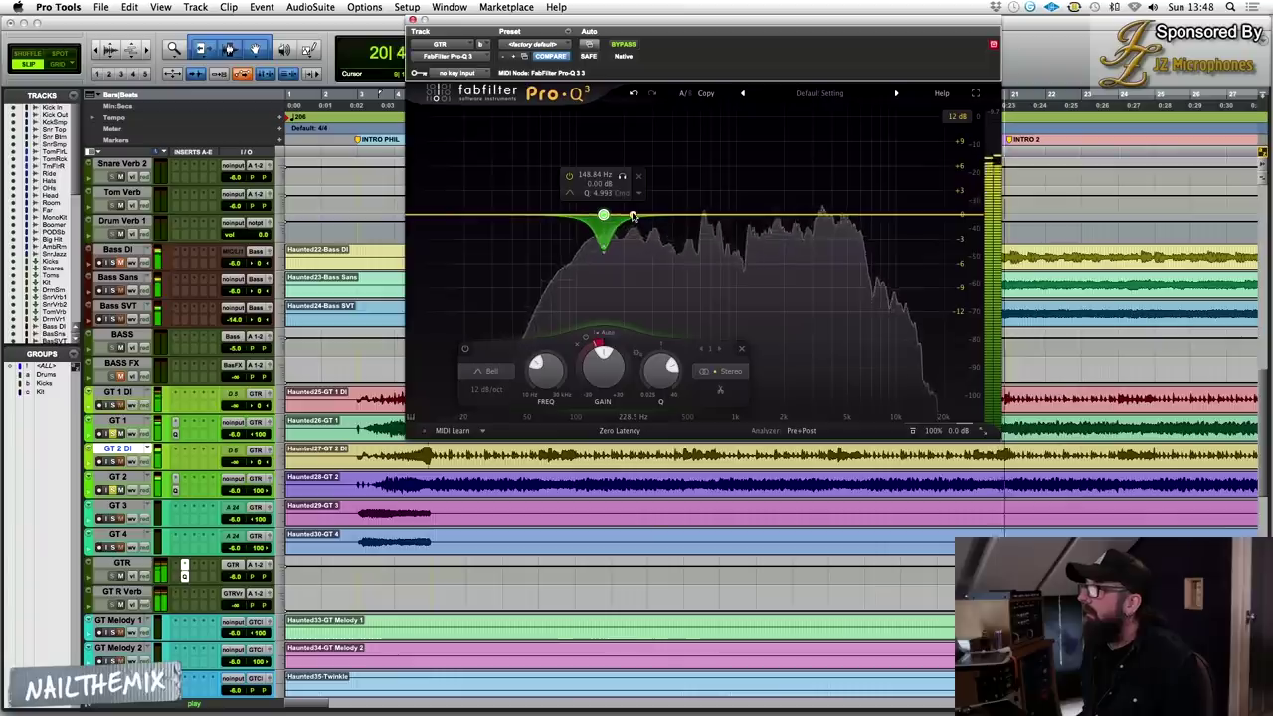
Add a narrow dynamic bell cut at about 225 Hz with a Q of about 12.7, and ease the dynamic cut of the 149 Hz band.
double_click(632, 217)
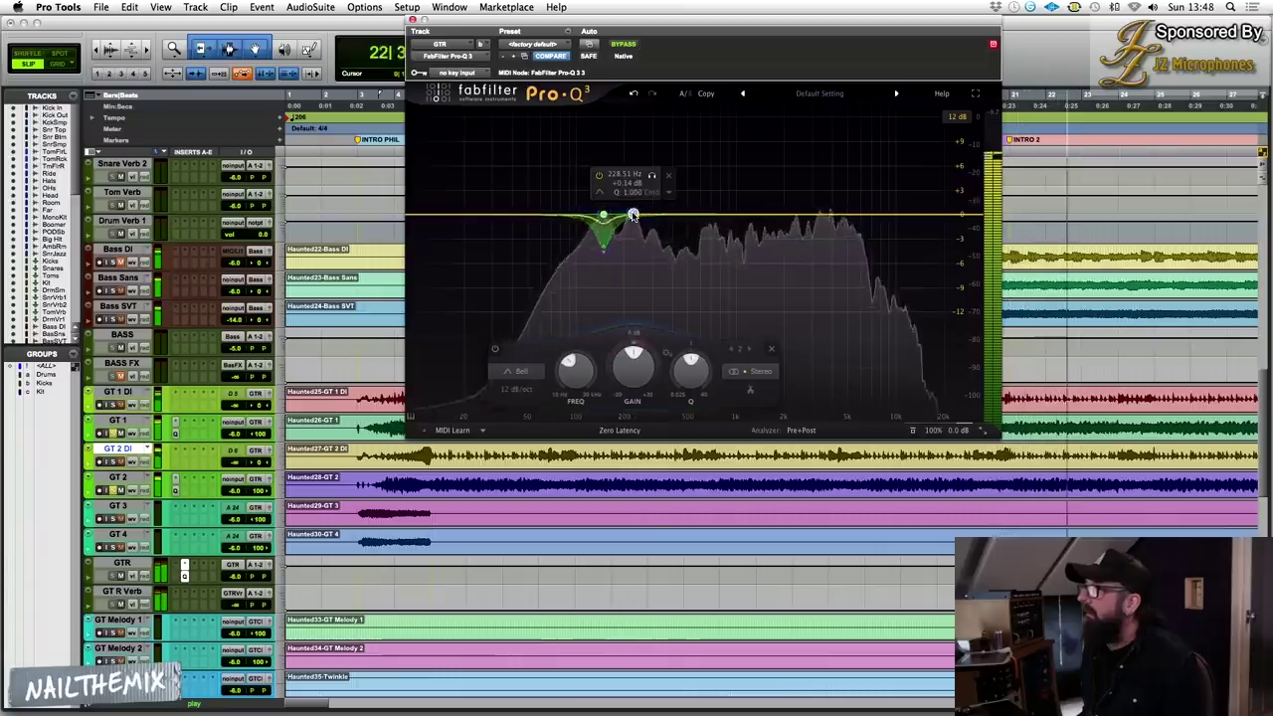
scroll(633, 219, "up", 5)
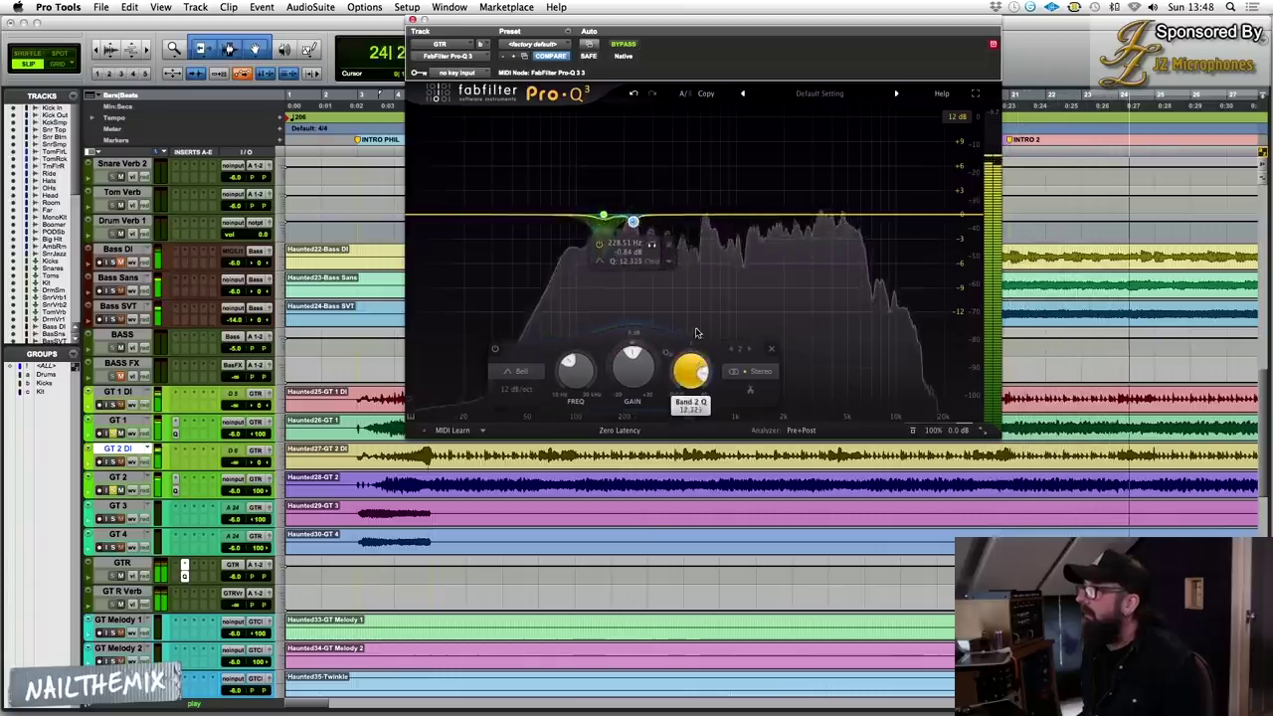
left_click_drag(634, 230, 635, 242)
left_click_drag(617, 351, 605, 395)
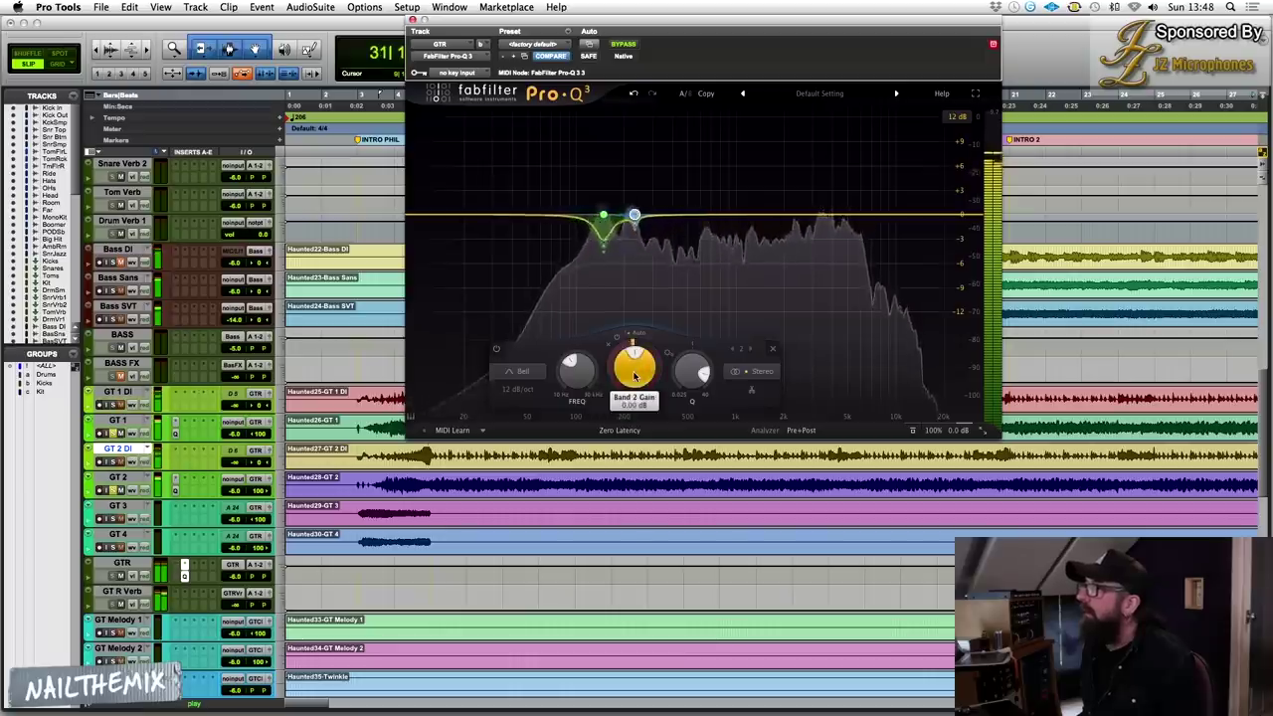
left_click_drag(614, 360, 611, 364)
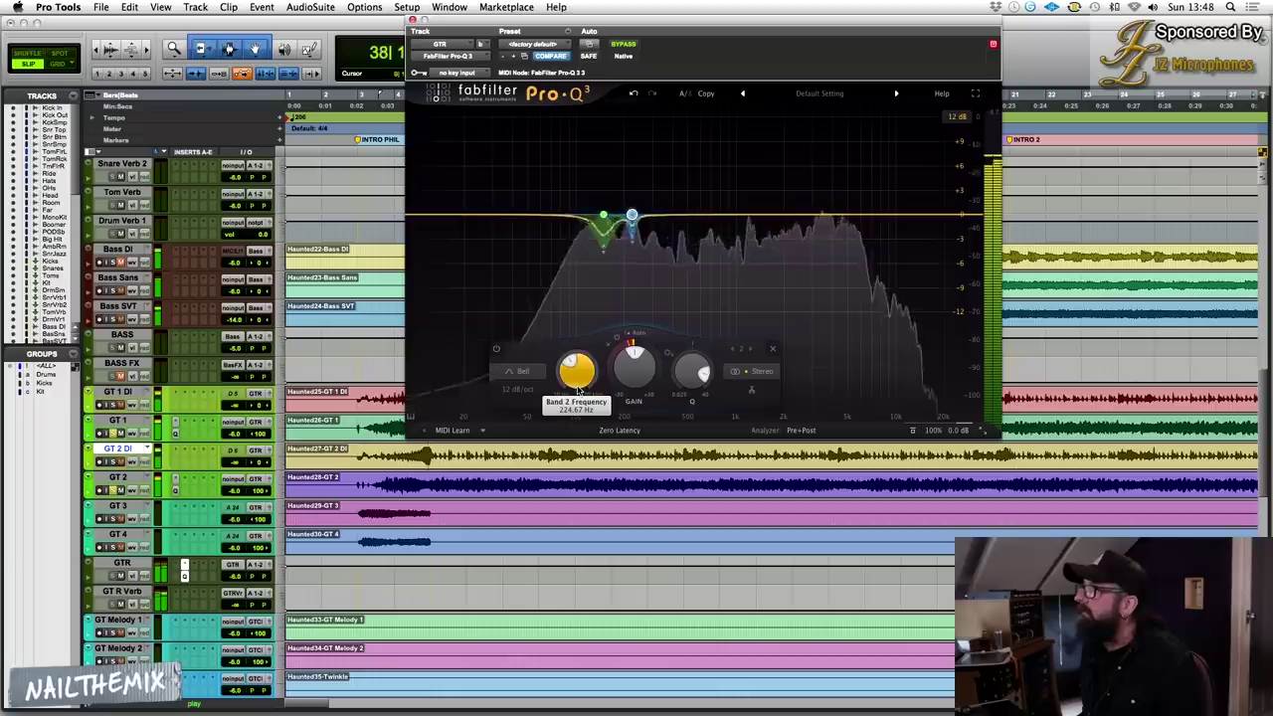
left_click(602, 215)
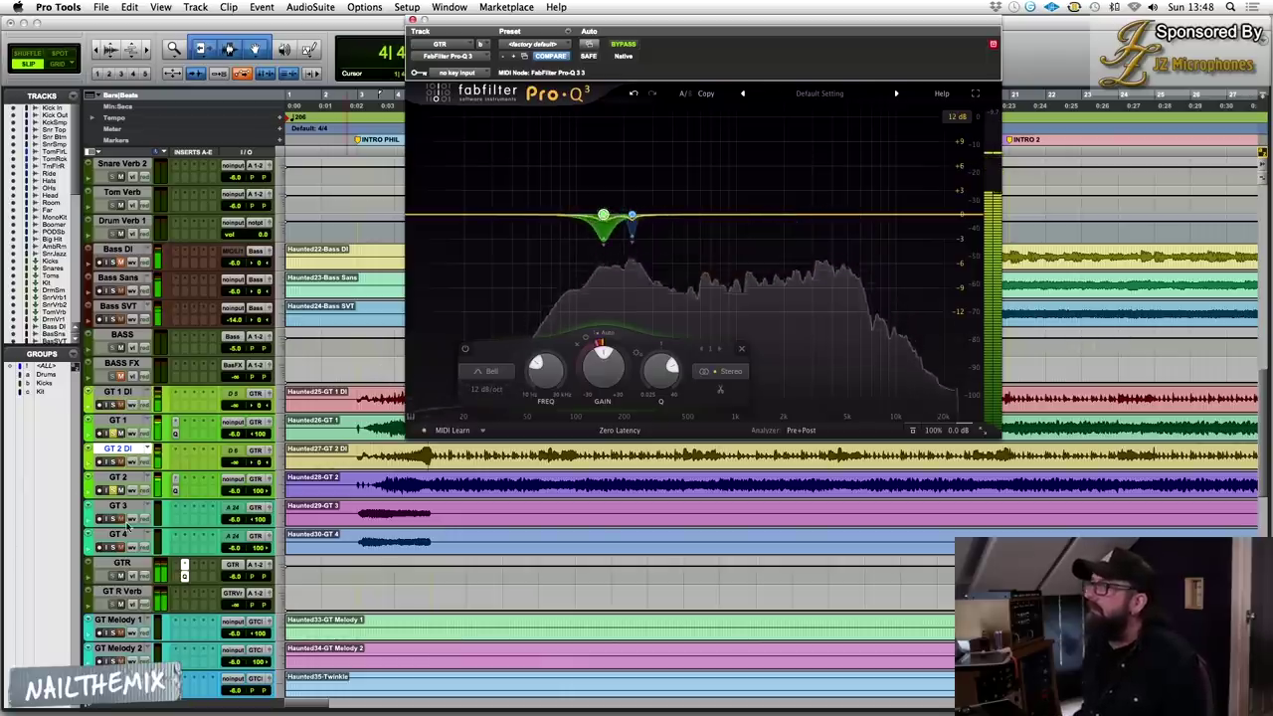
left_click(750, 342)
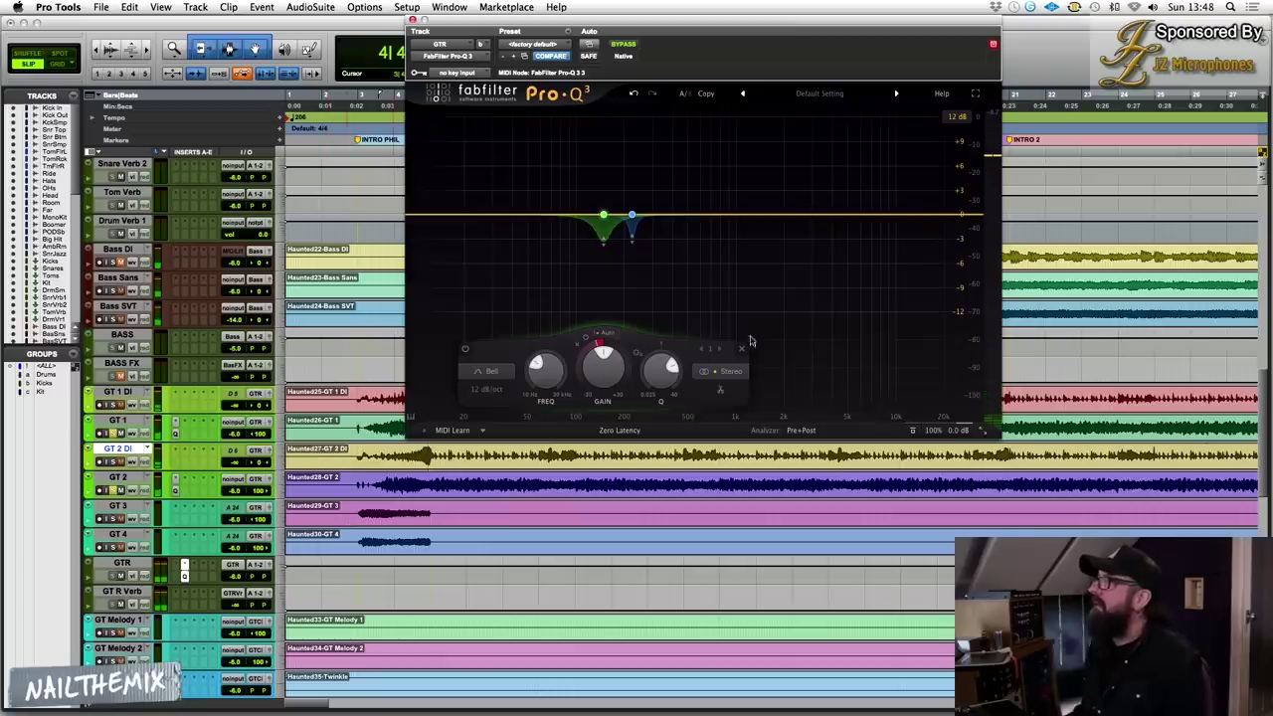
Show the whole song in the timeline and select a passage from about bar 15 to bar 25 on the GT 2 DI track.
key("r")
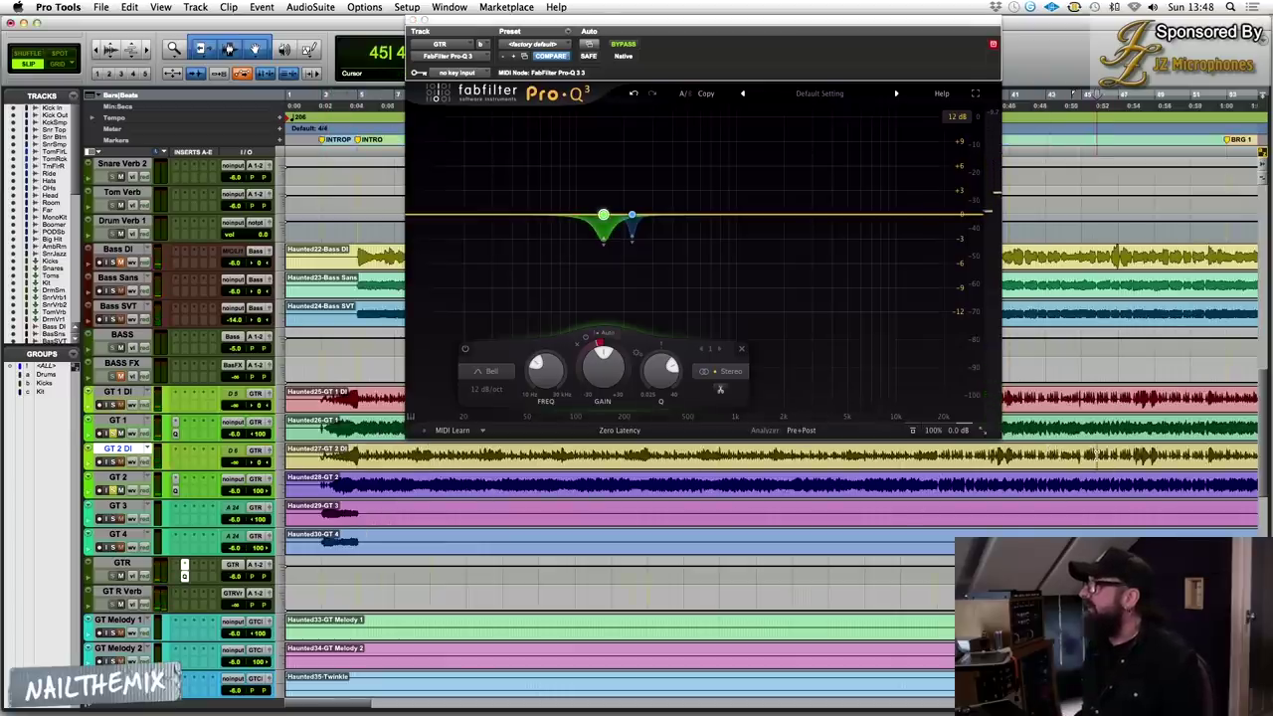
key("space")
key("r")
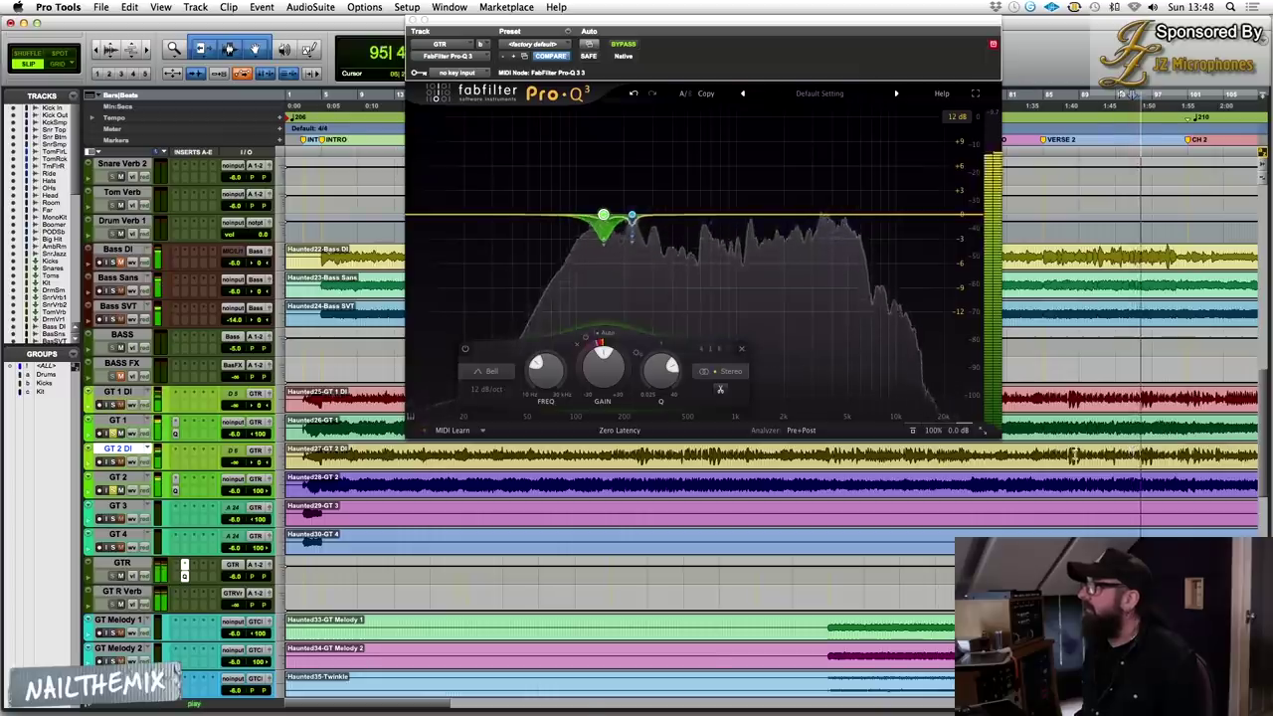
key("r")
left_click(831, 453)
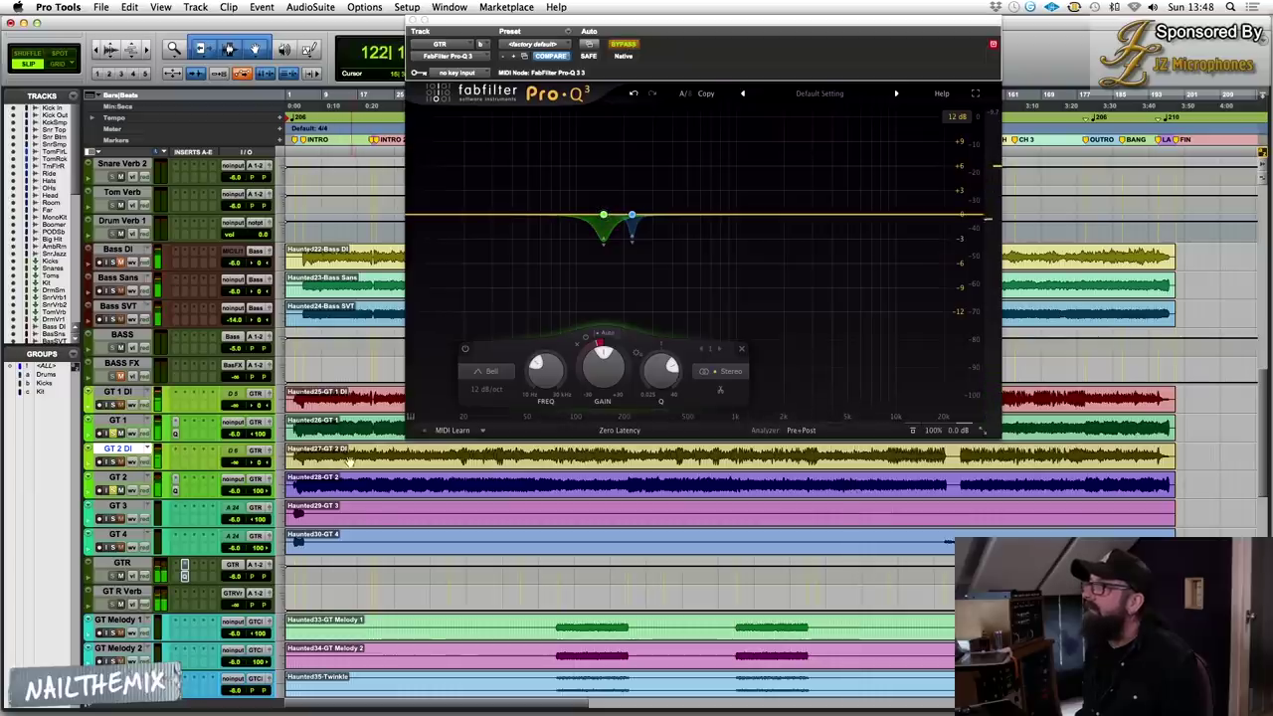
left_click_drag(351, 452, 399, 447)
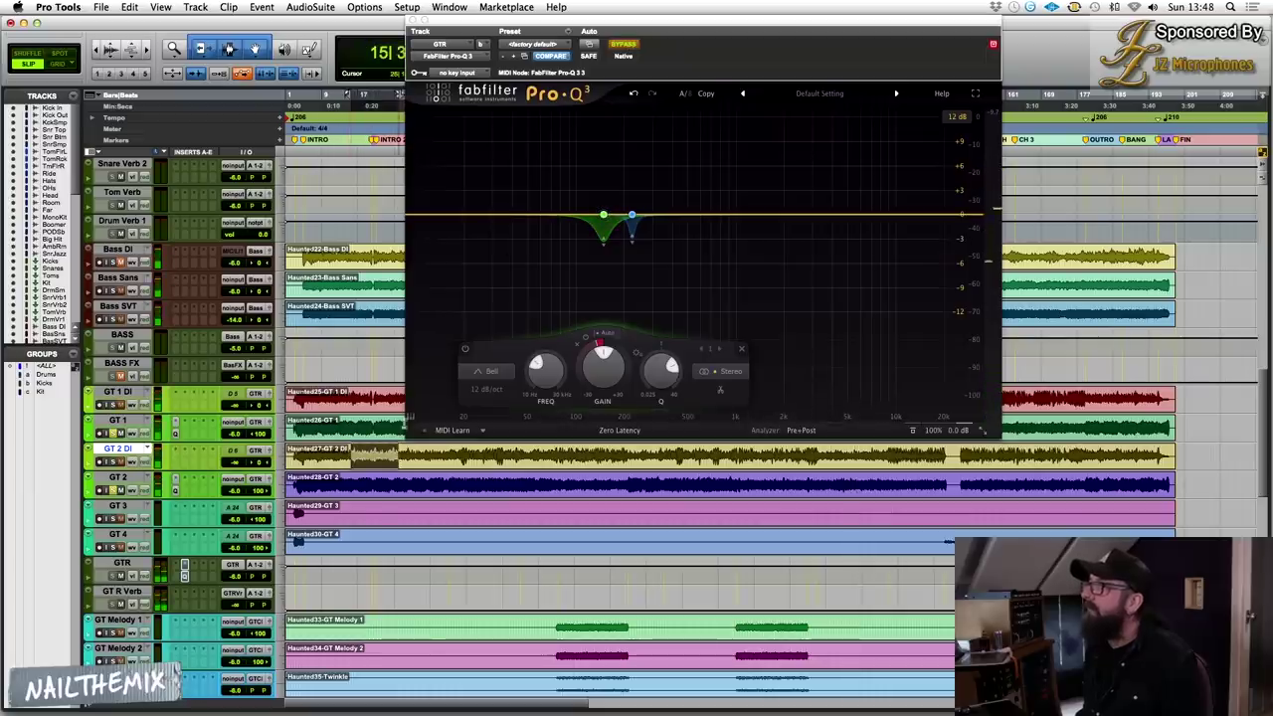
Compare the guitar bus with the Pro-Q 3 equalizer active and bypassed during playback.
left_click(623, 45)
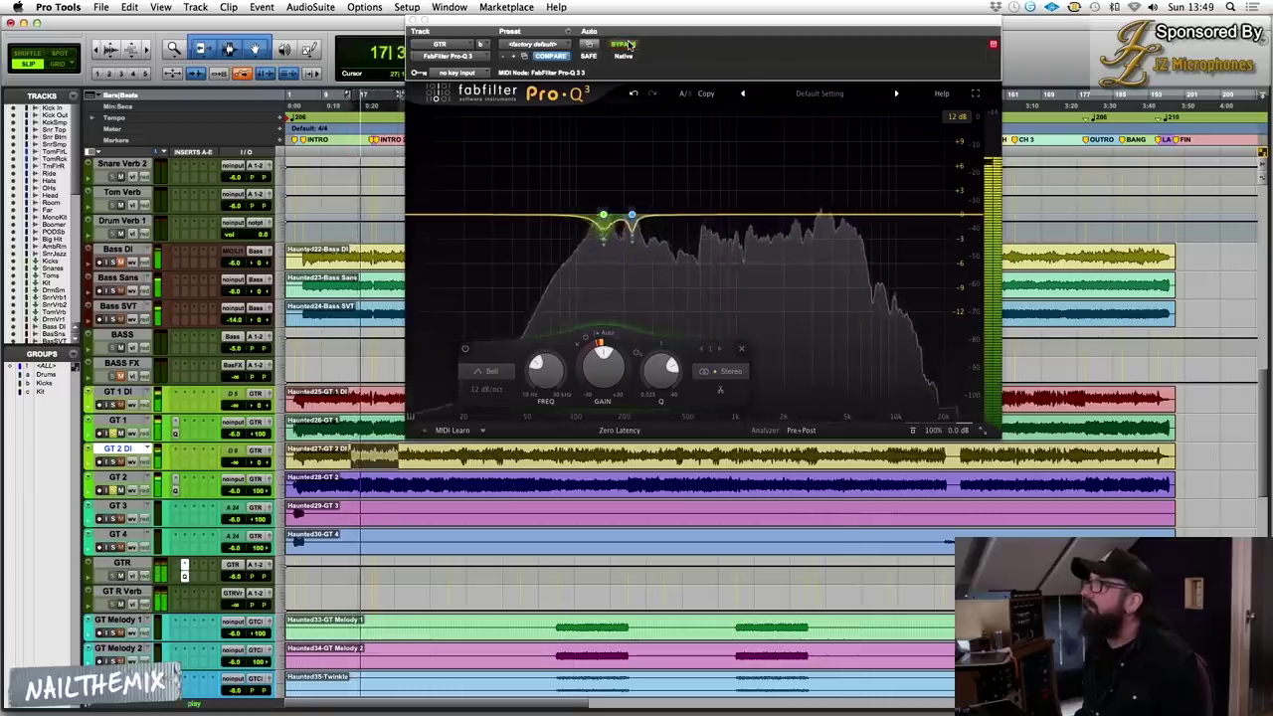
left_click(625, 45)
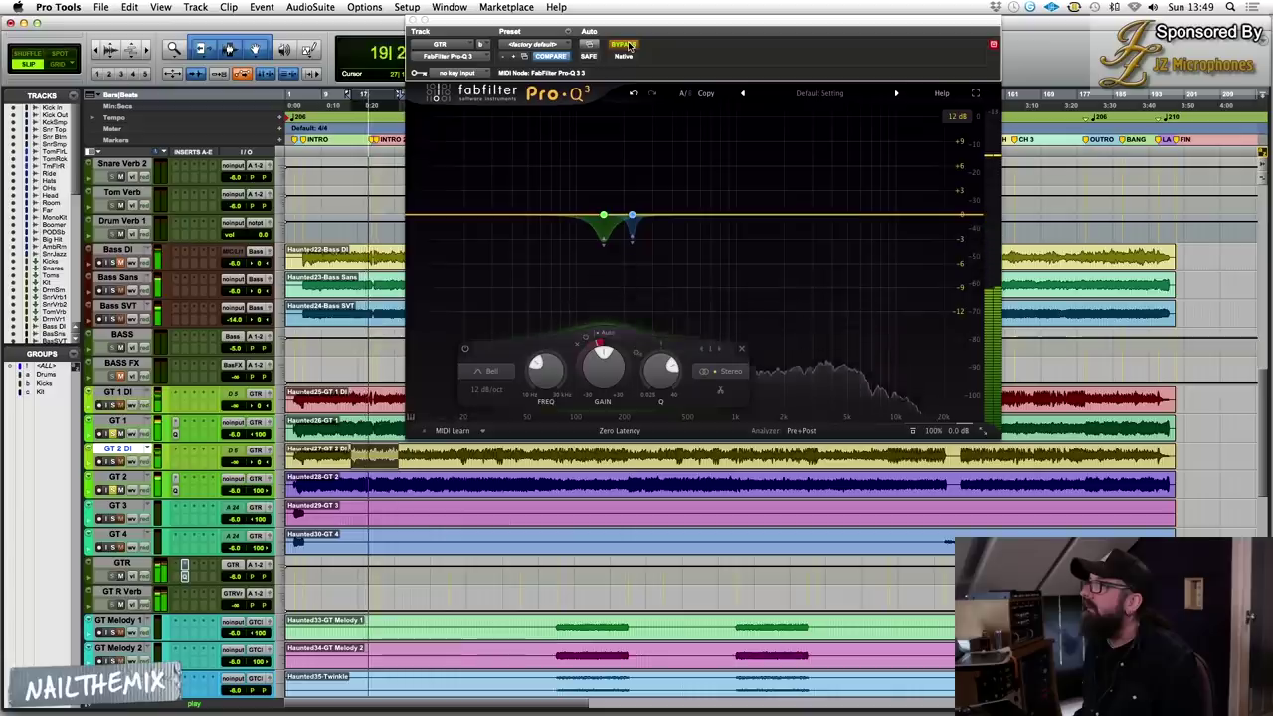
left_click(626, 45)
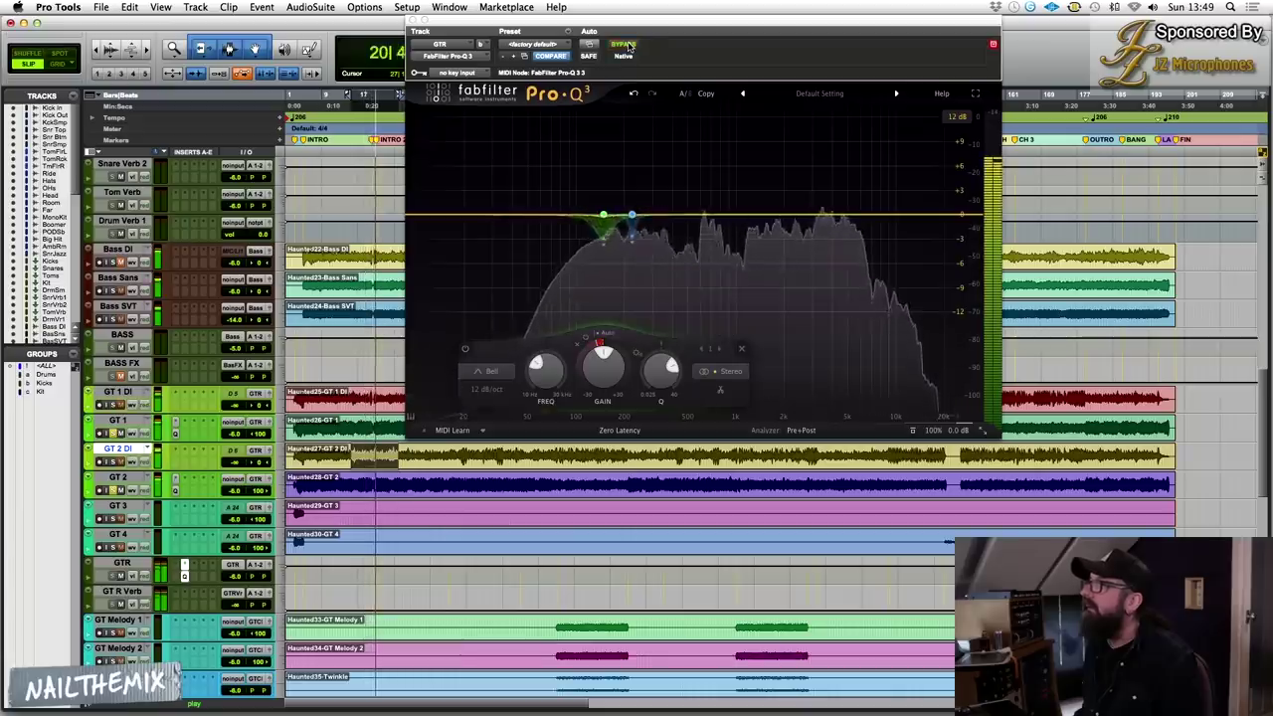
left_click(627, 44)
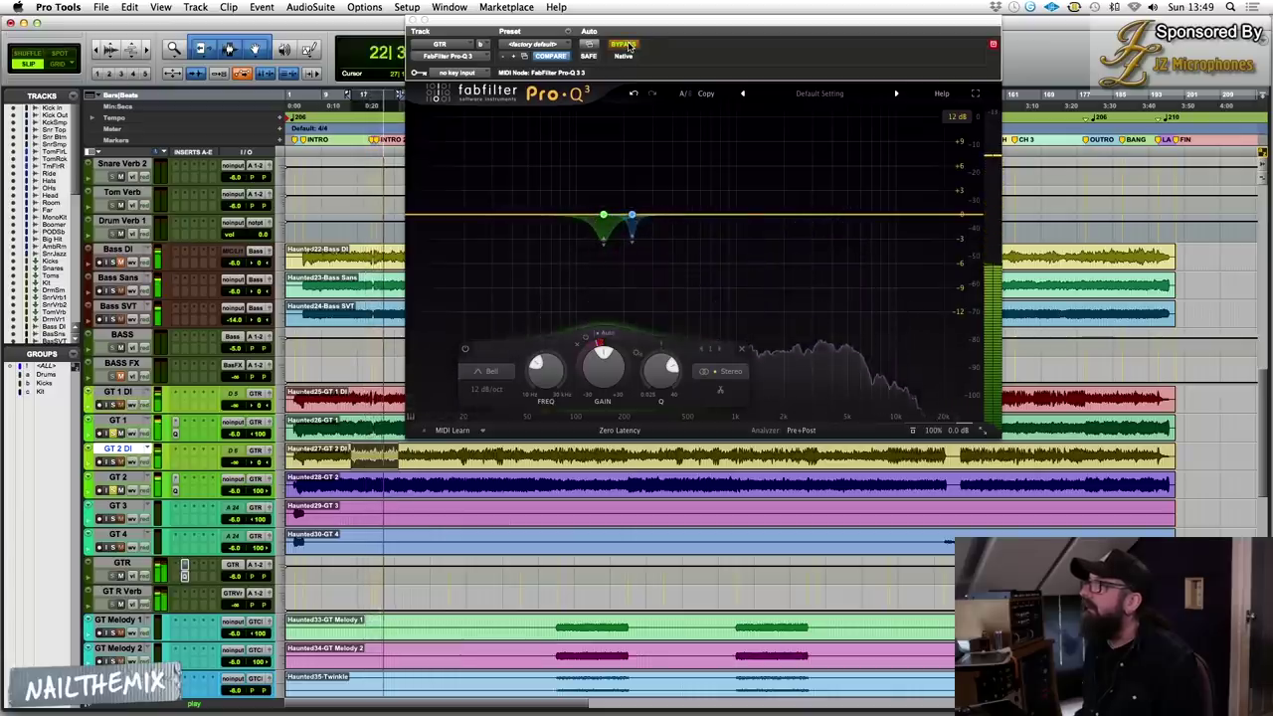
key("space")
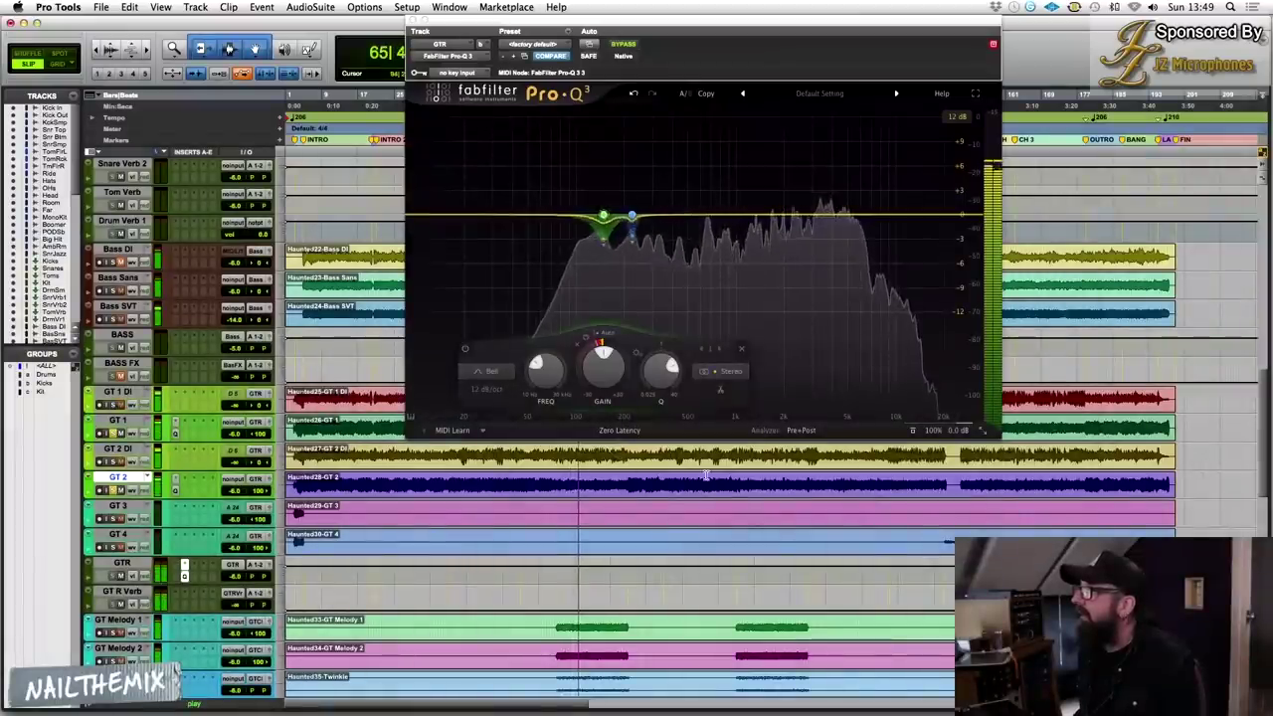
key("space")
Play a GT 2 passage starting at about bar 12 and lower the 149 Hz band's manual threshold to about -25 dB.
mouse_move(606, 221)
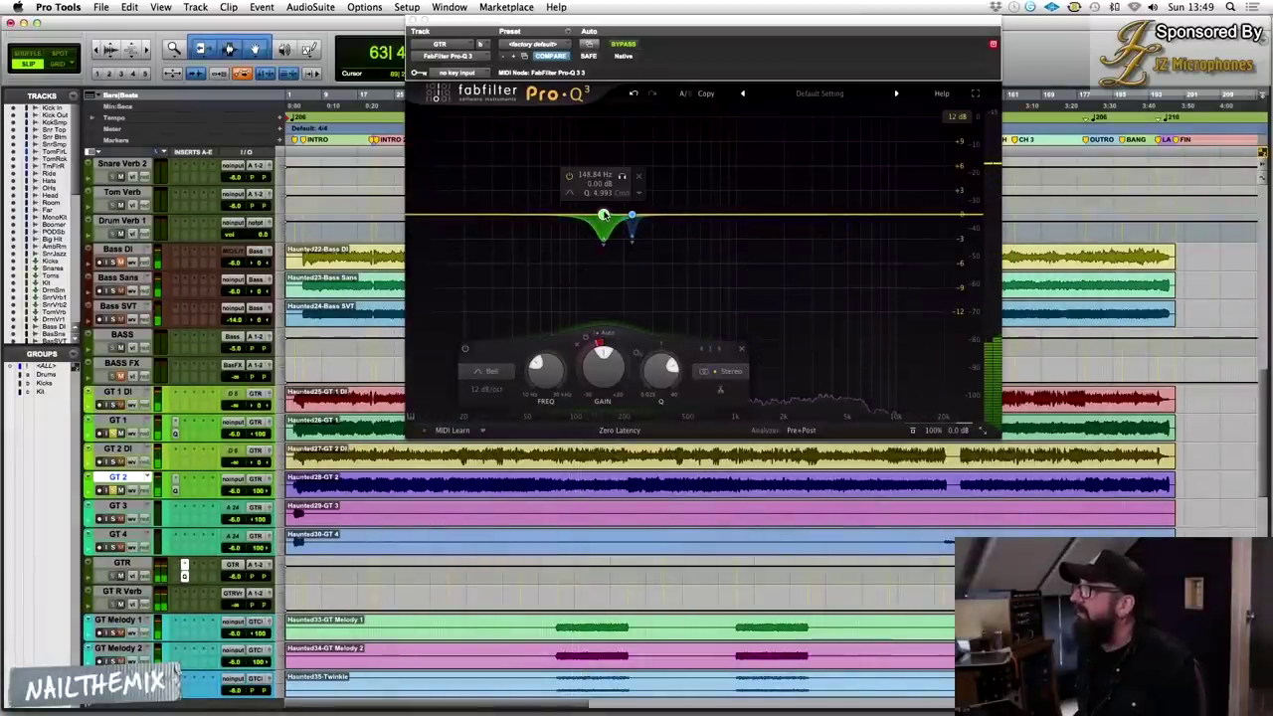
mouse_move(609, 358)
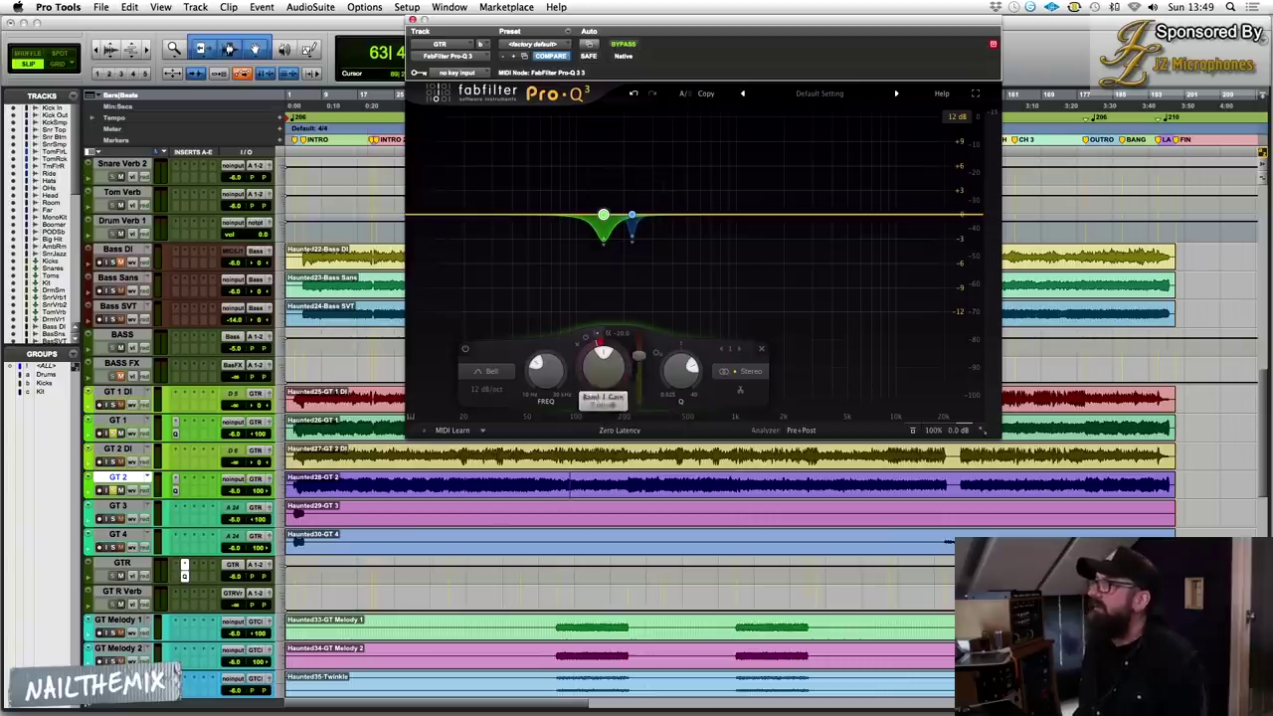
left_click_drag(338, 483, 421, 480)
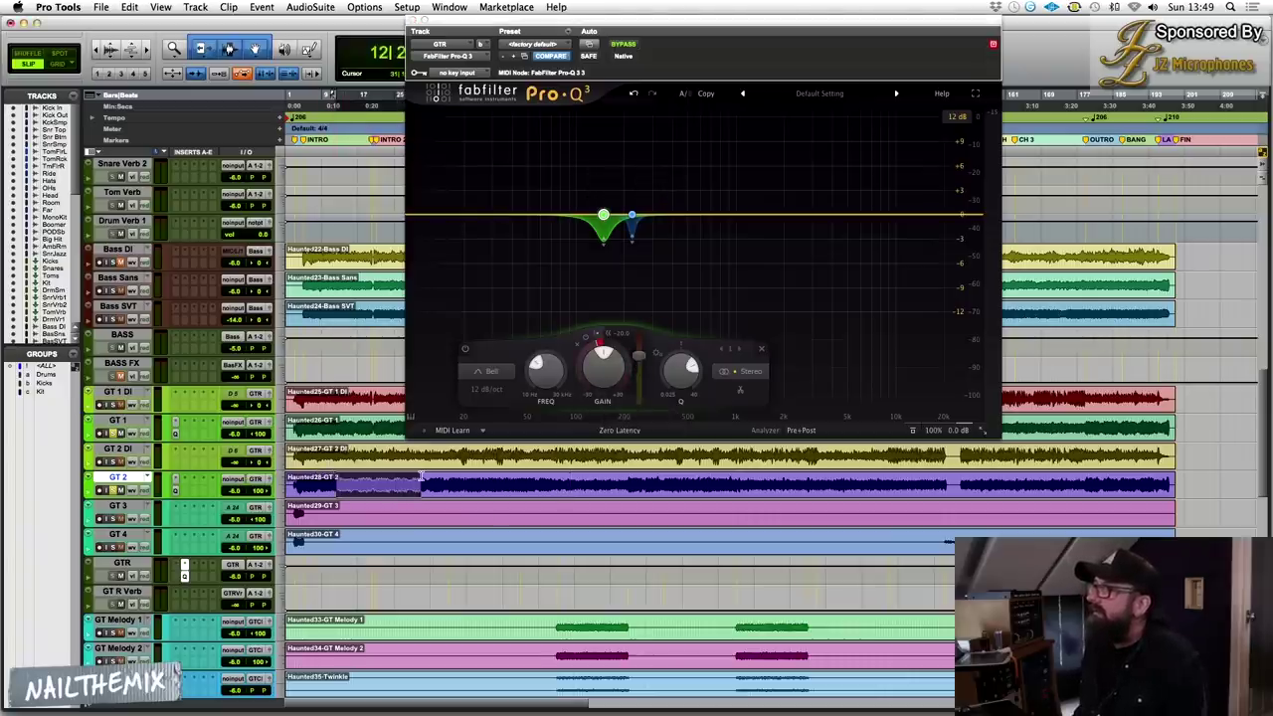
key("space")
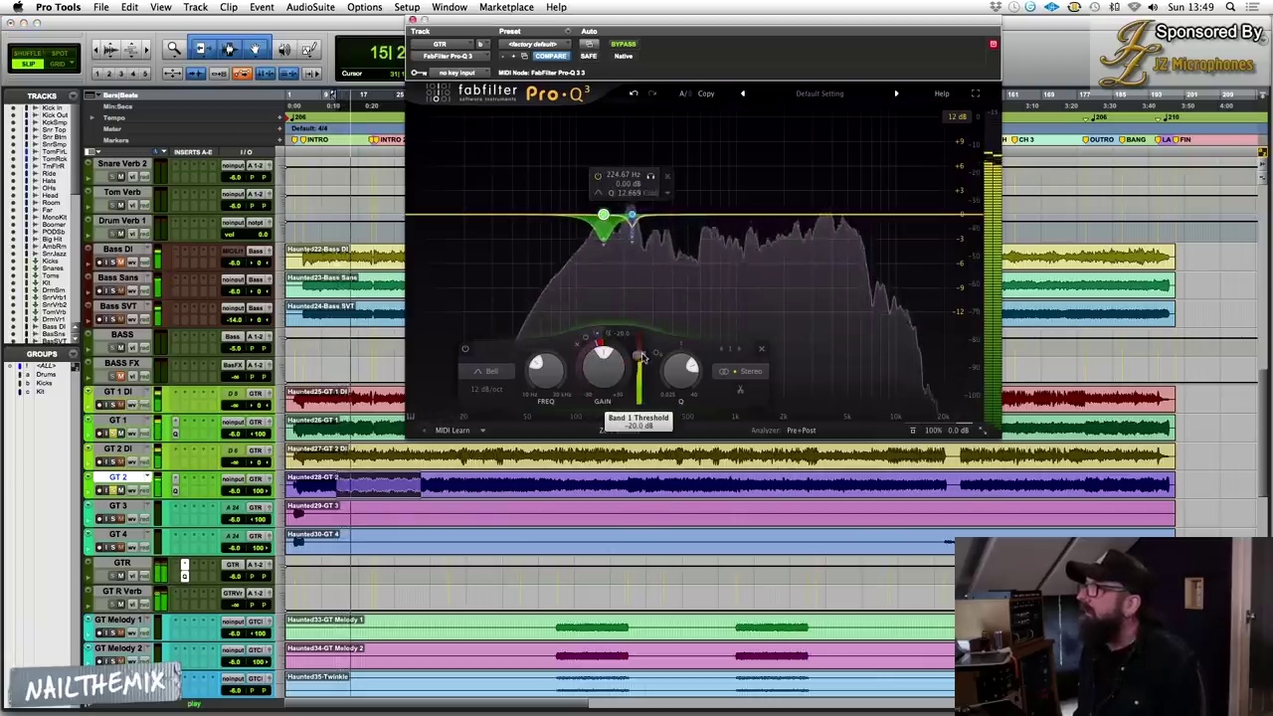
mouse_move(641, 358)
left_mouse_down()
mouse_move(650, 338)
mouse_move(648, 380)
mouse_move(649, 354)
left_mouse_up()
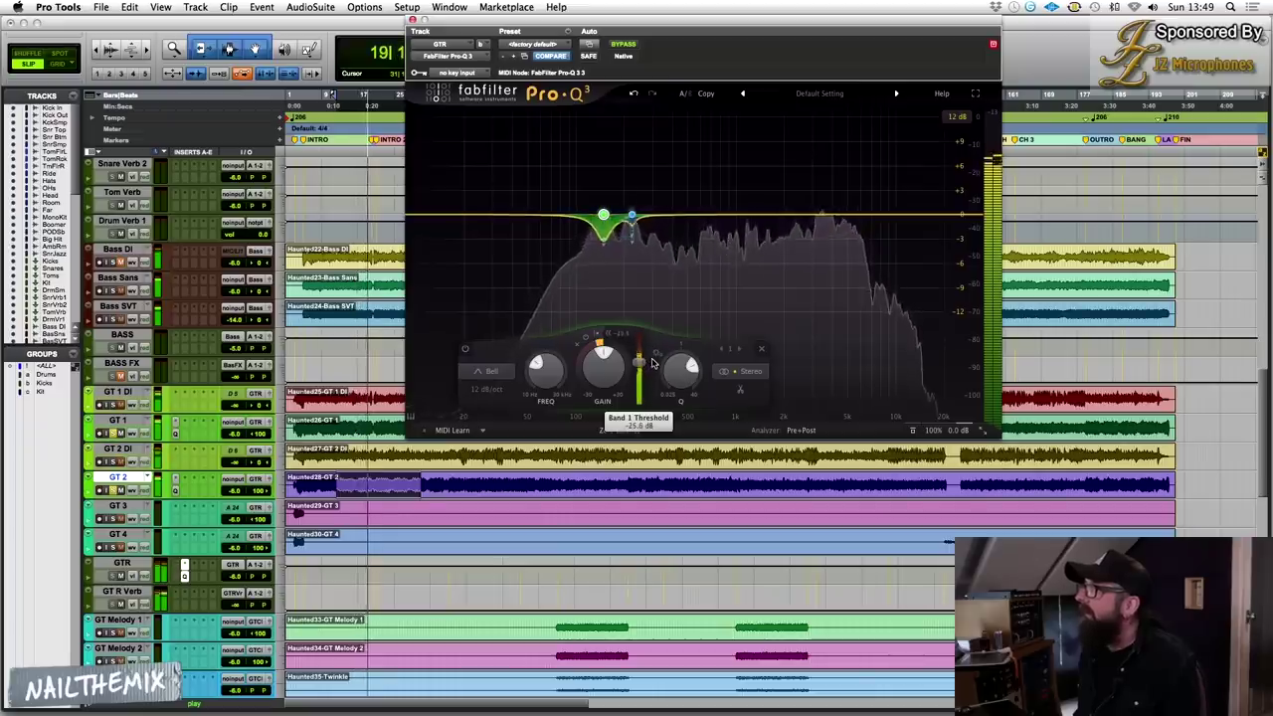
Reset the 149 Hz band's dynamic range and set it to about -1.86 dB while auditioning the selected passage.
left_click(577, 346)
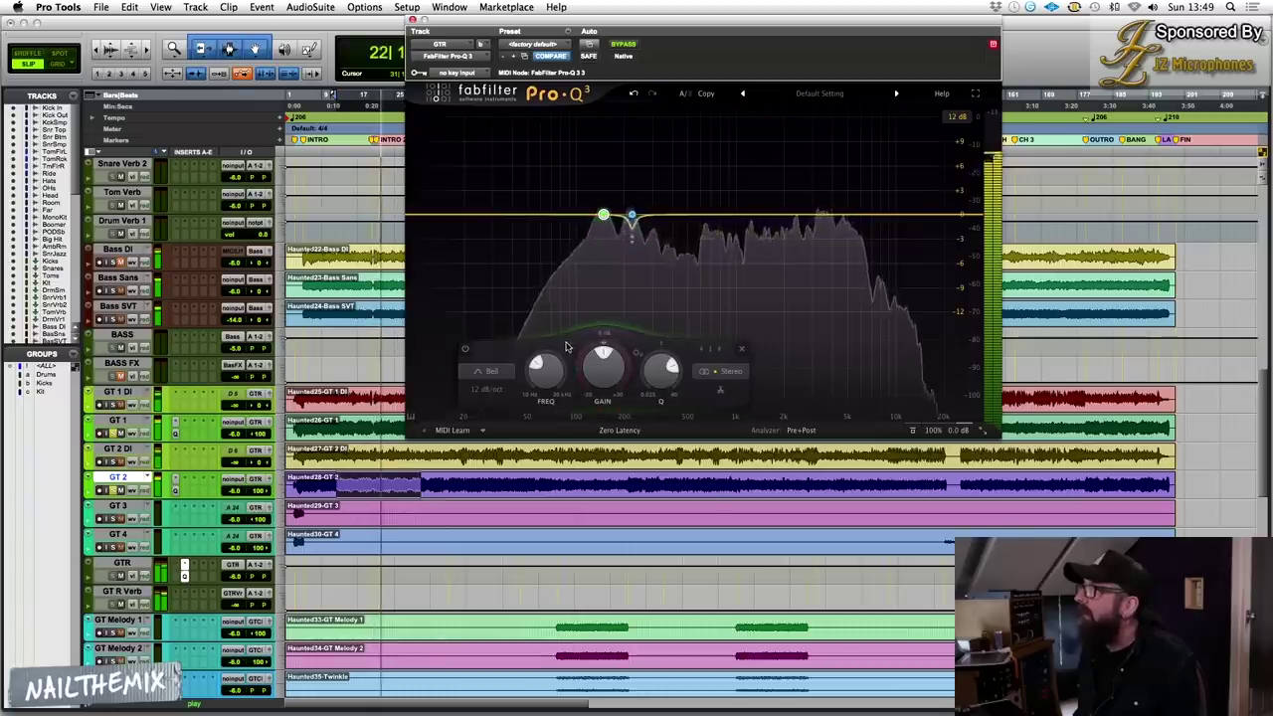
key("space")
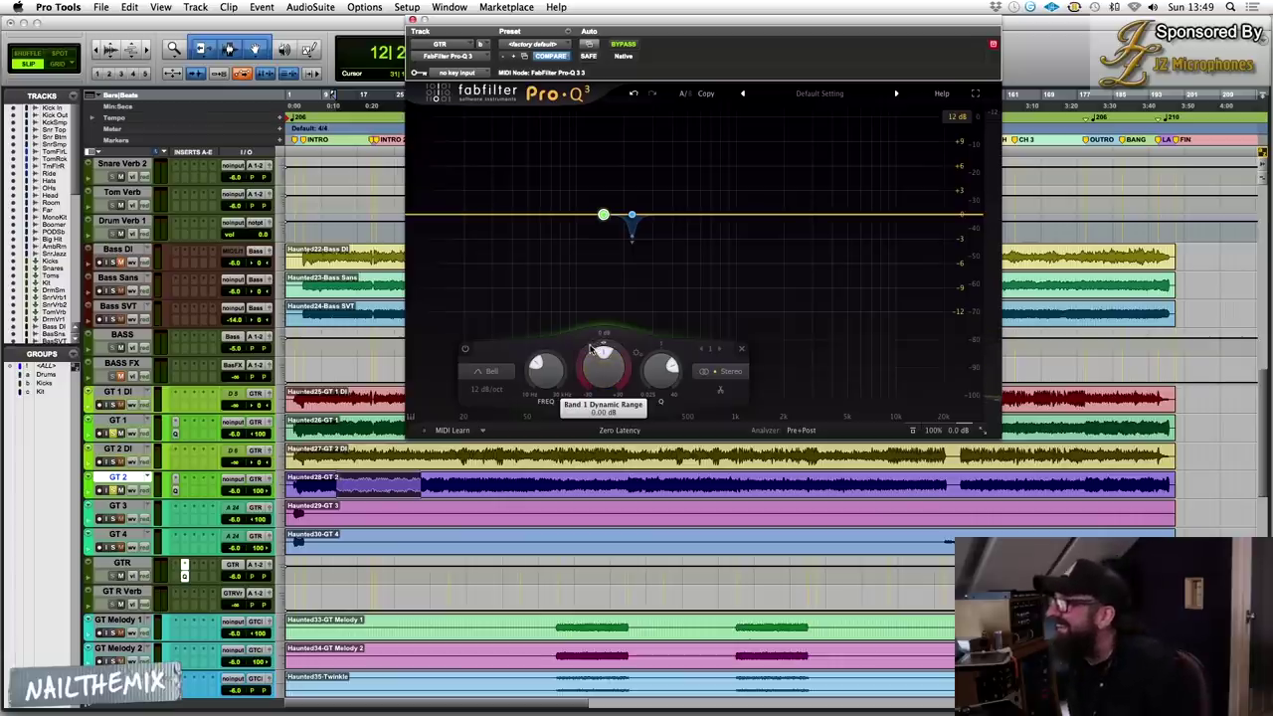
left_click_drag(591, 350, 574, 386)
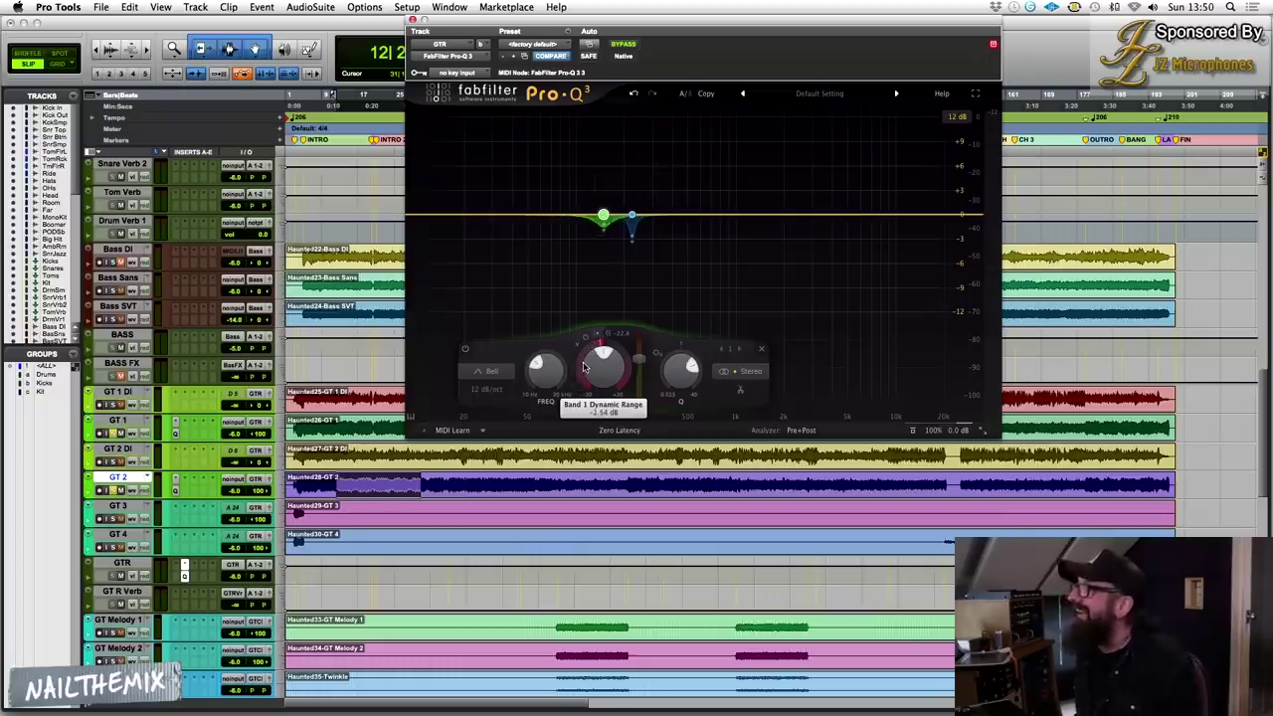
key("space")
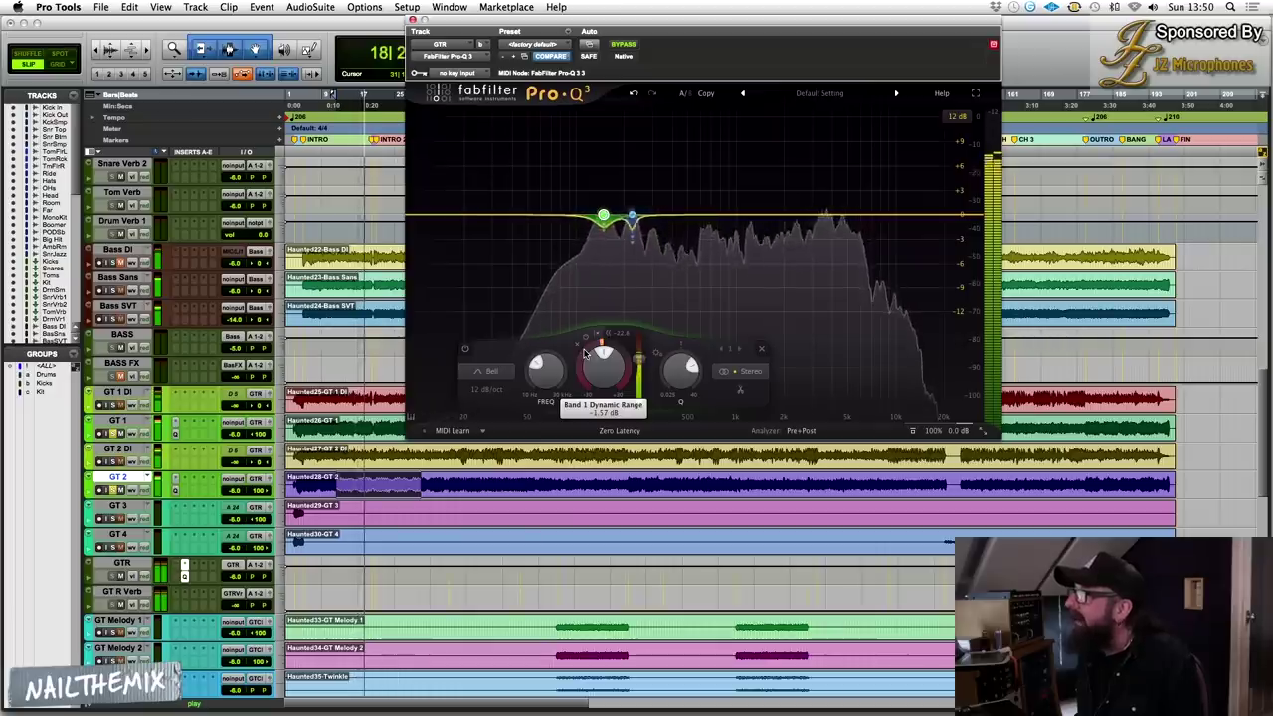
left_click_drag(583, 359, 579, 368)
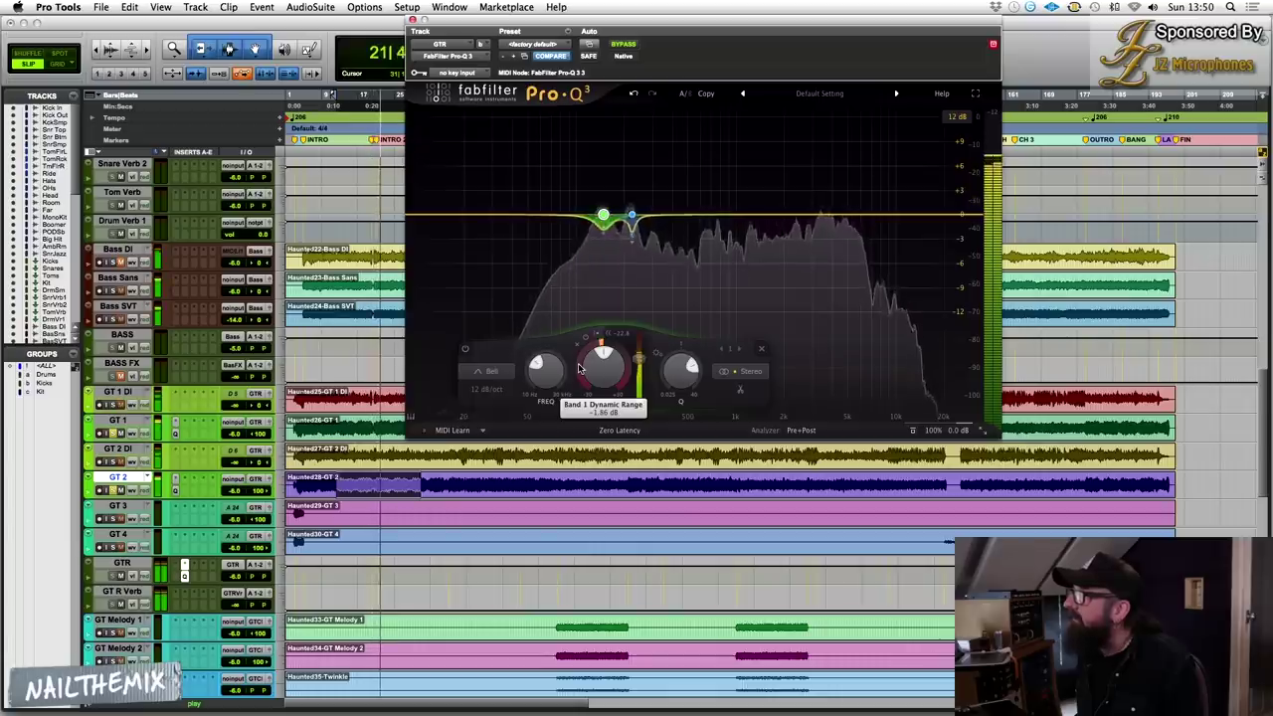
key("space")
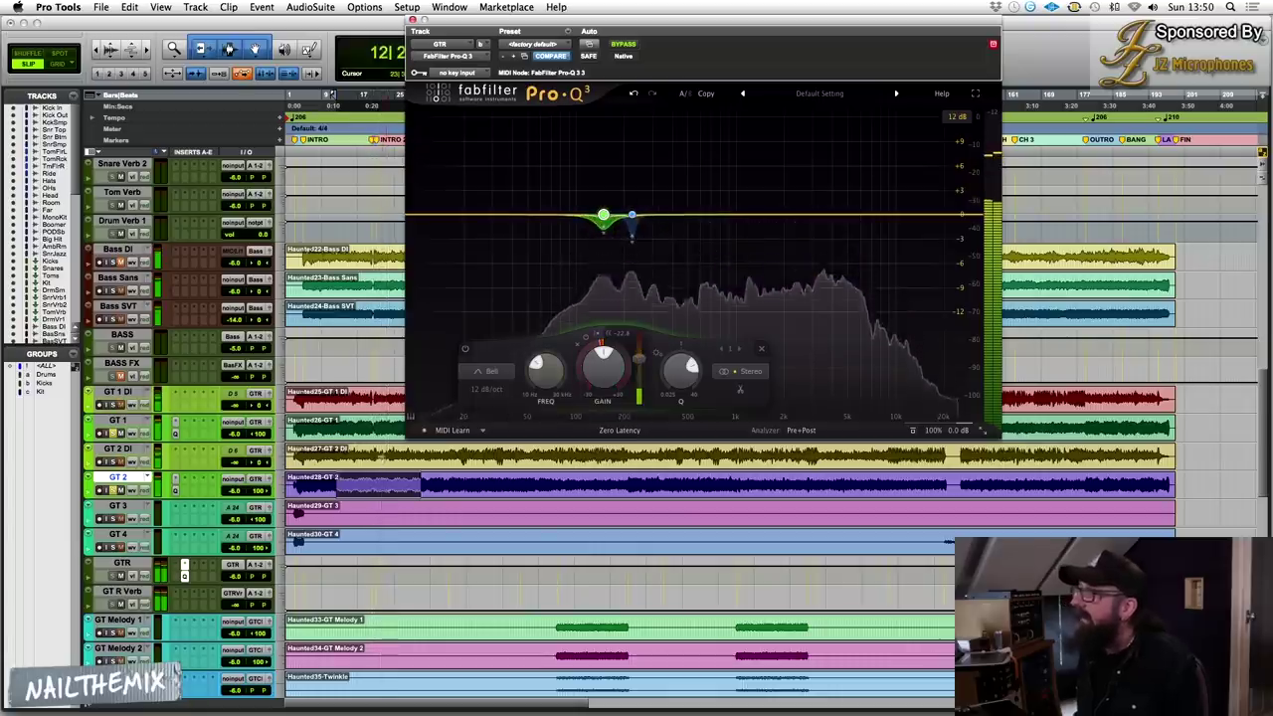
Insert the stereo FabFilter Pro-MB multichannel plug-in on the GTR track in the slot after Pro-Q 3.
left_click(194, 565)
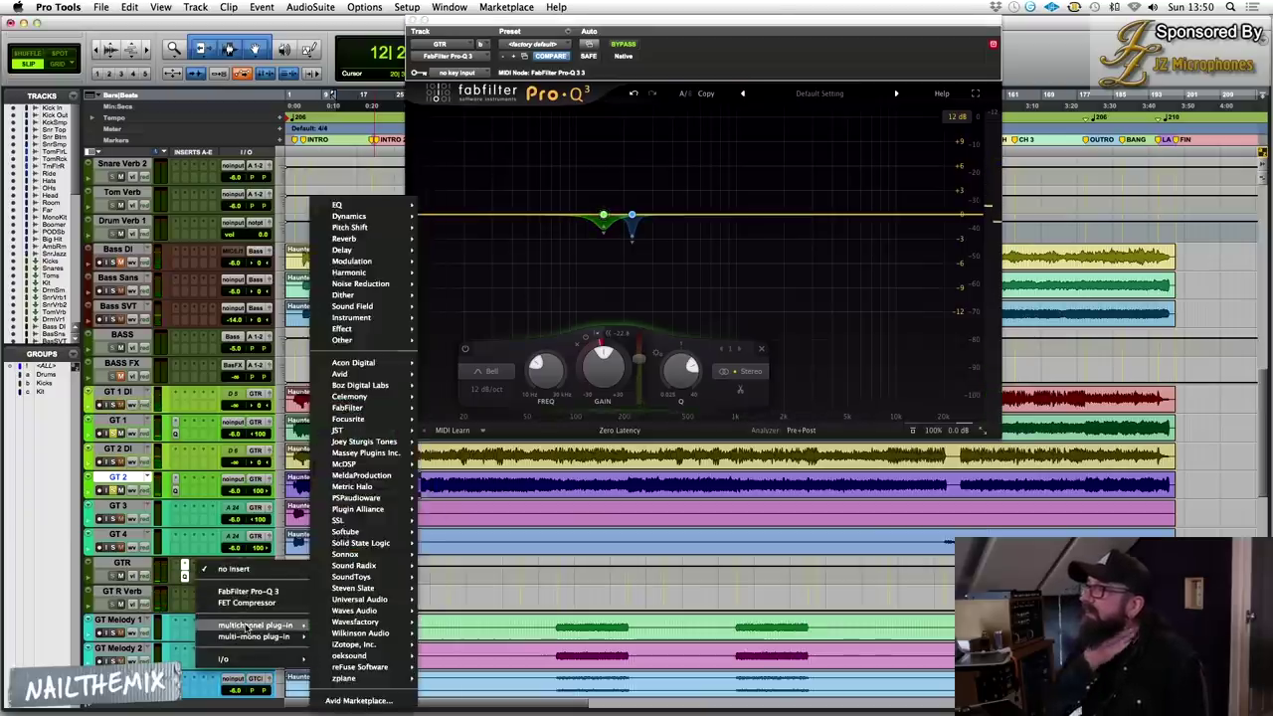
left_click(169, 570)
left_click(177, 566)
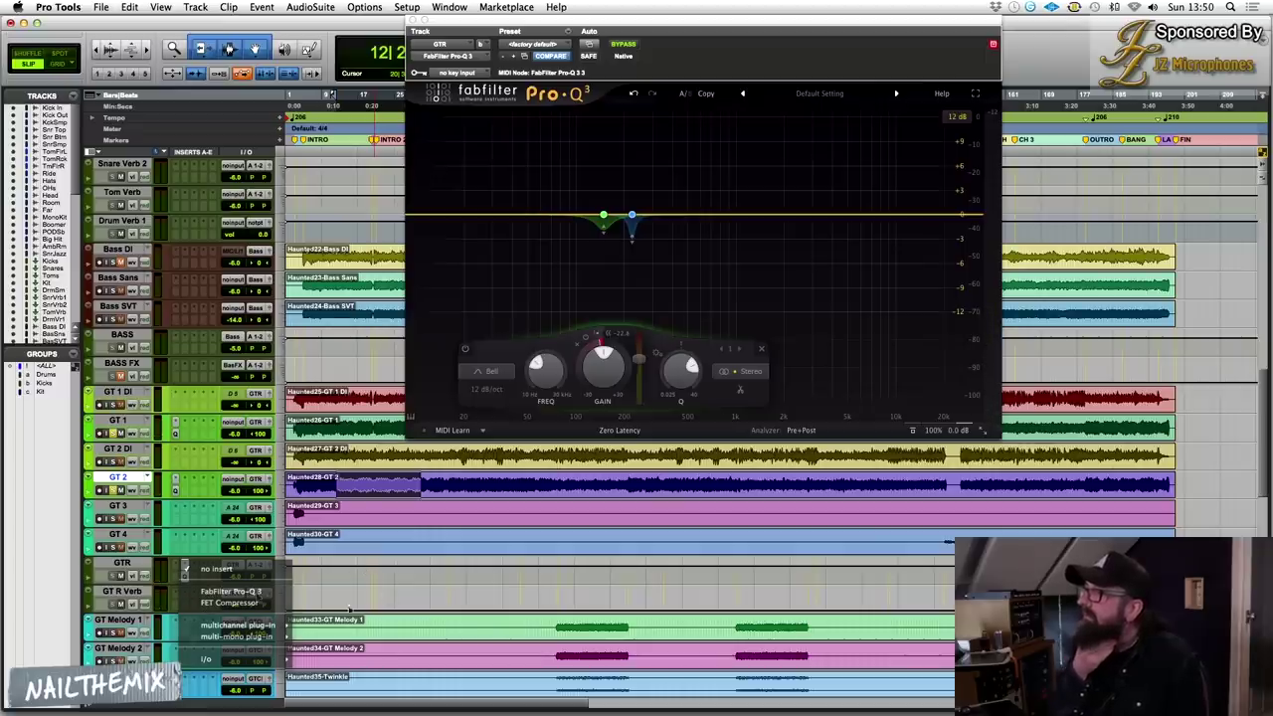
left_click(206, 579)
left_click(194, 567)
mouse_move(257, 625)
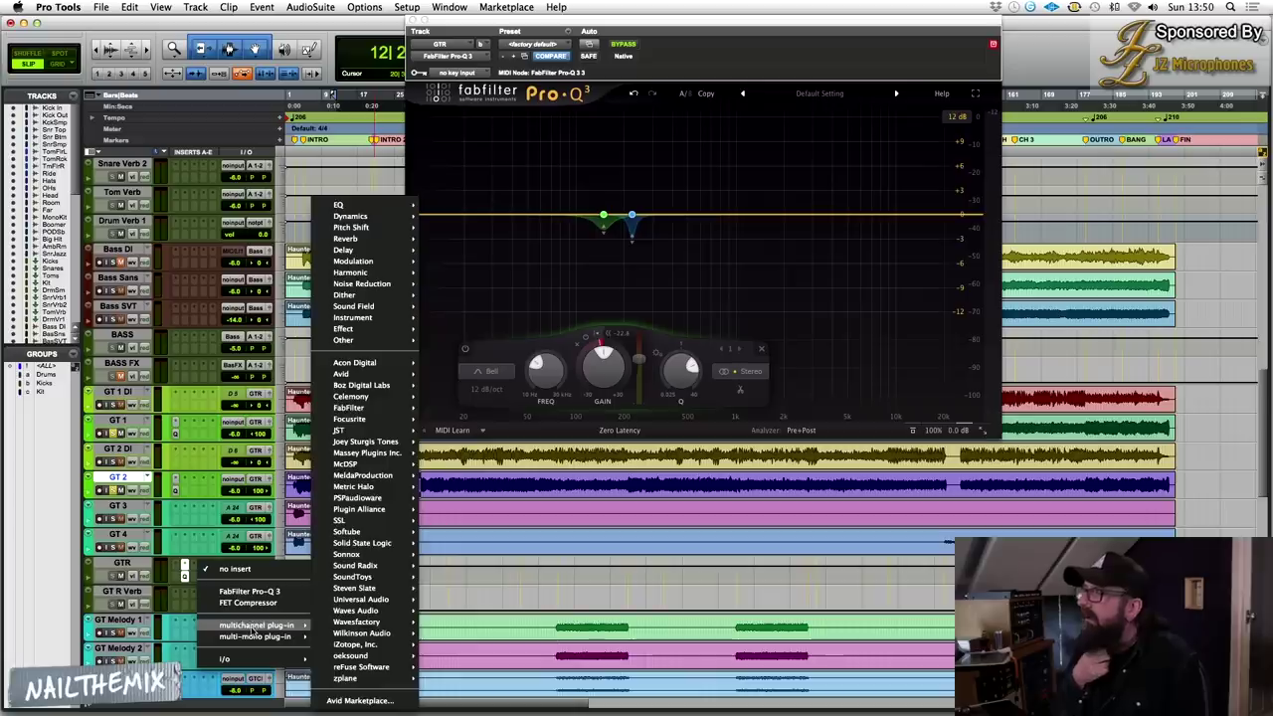
mouse_move(356, 227)
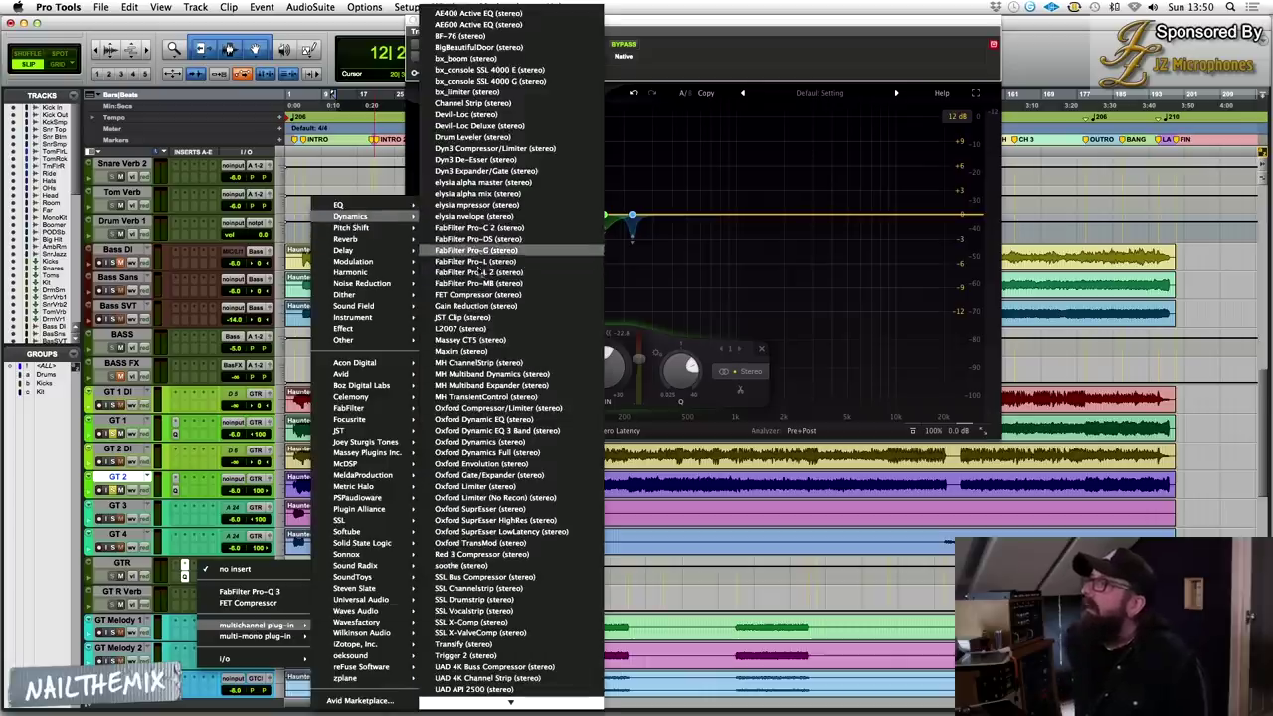
left_click(479, 284)
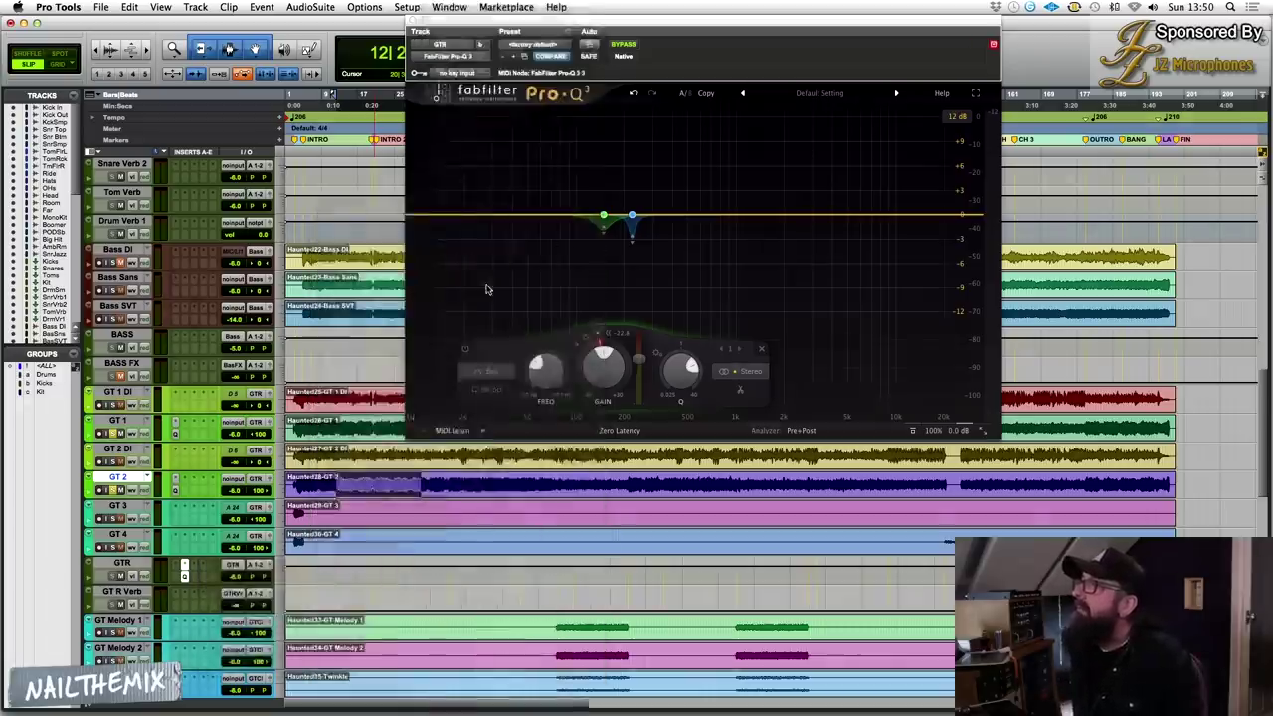
Audition the guitars through Pro-MB and add a compression band centred at about 5 kHz.
key("space")
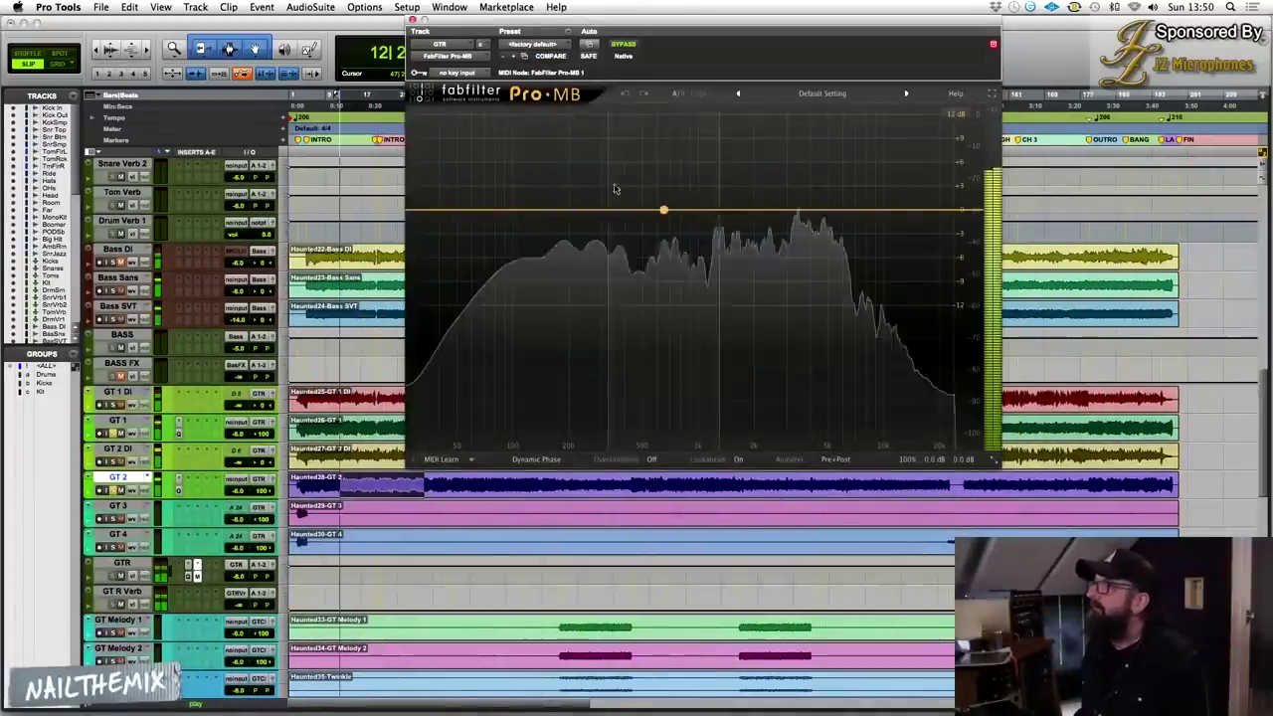
key("space")
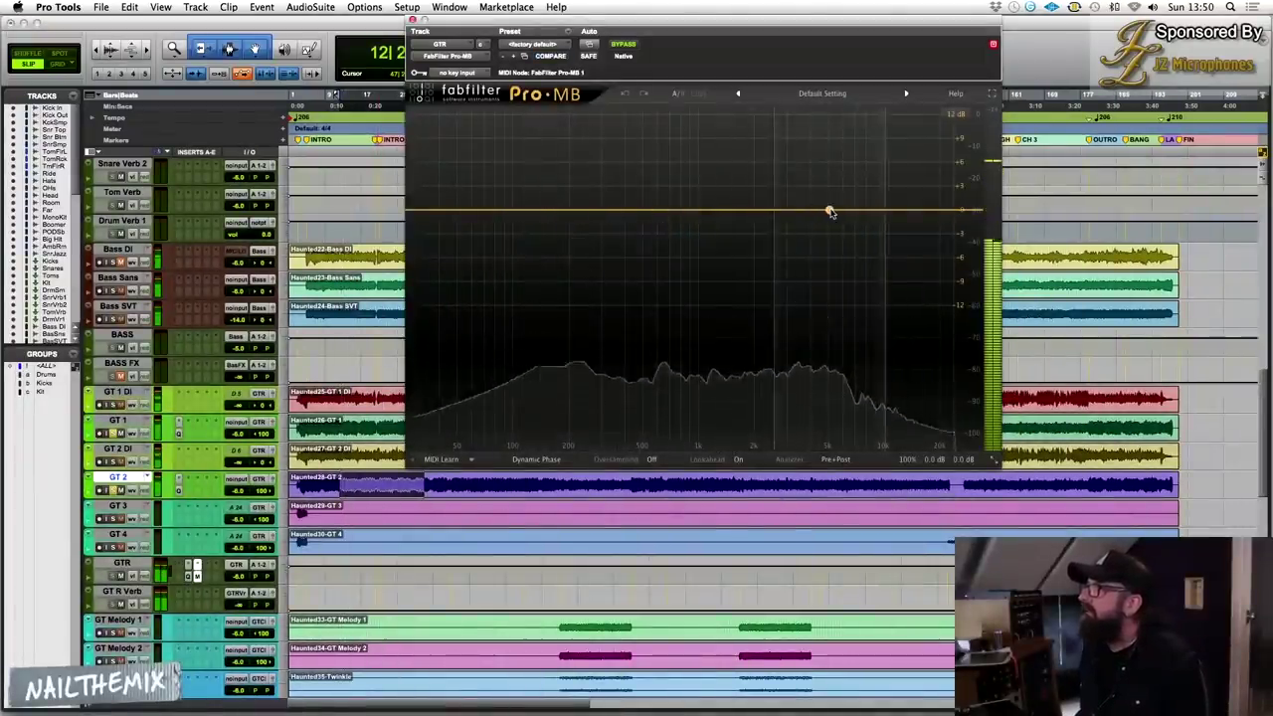
left_click(826, 210)
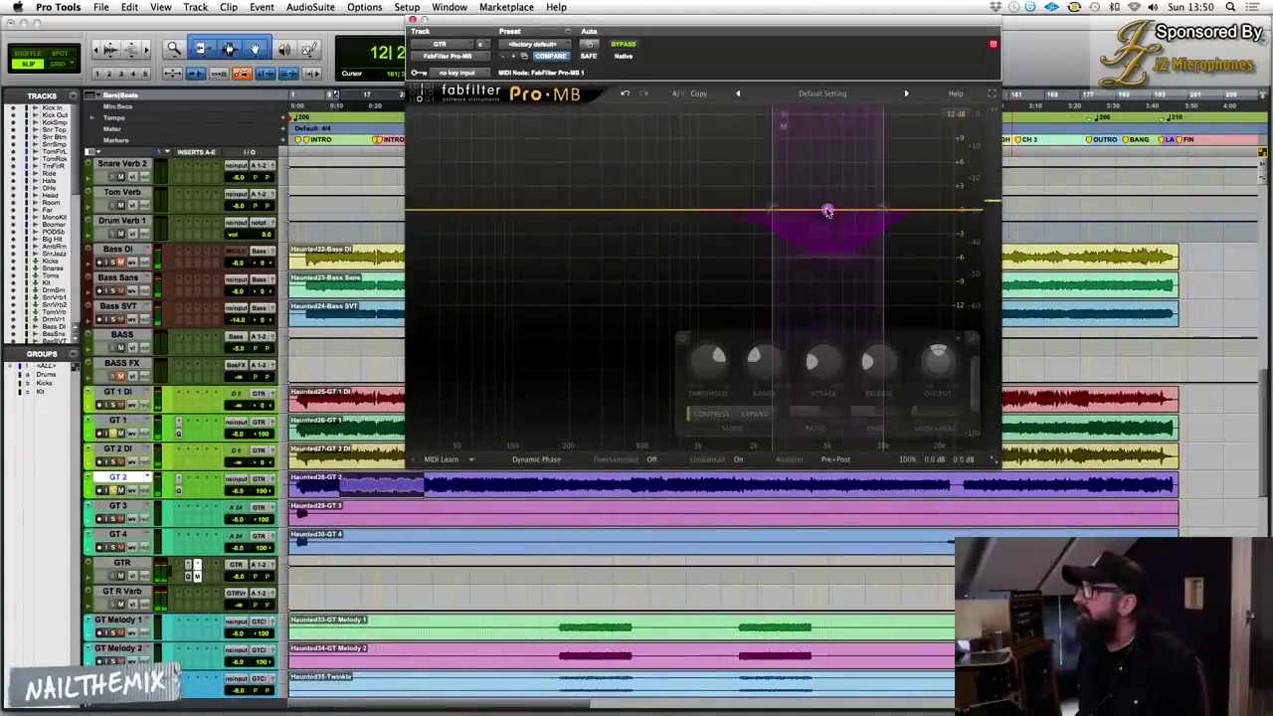
key("space")
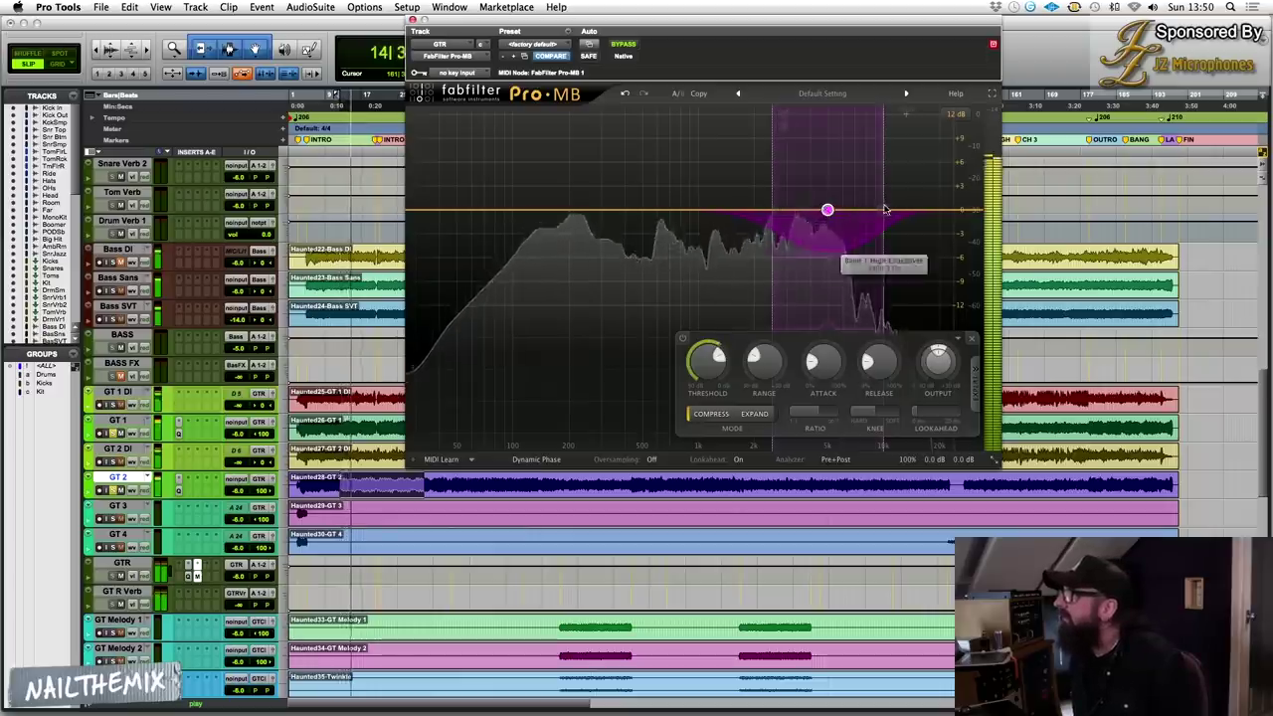
Extend the compression band to the top of the spectrum, solo it, and set its low crossover to about 2.5 kHz.
left_click_drag(883, 214, 1016, 222)
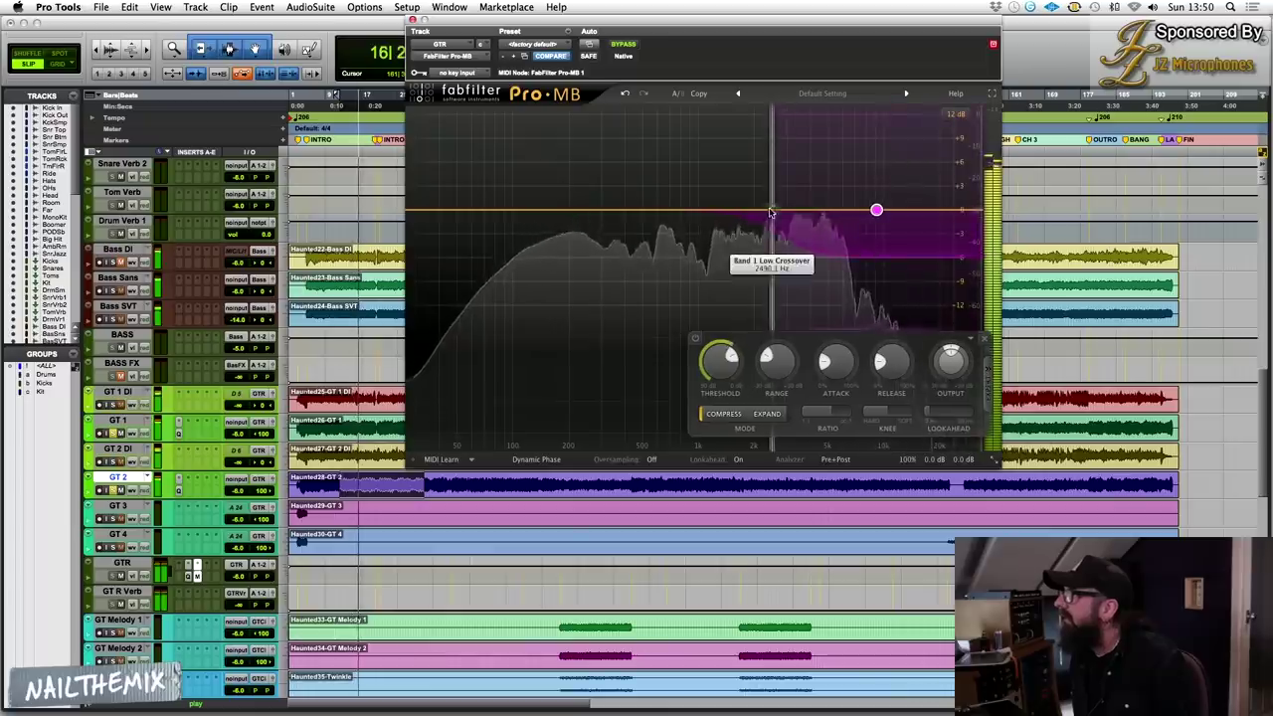
left_click_drag(773, 237, 768, 237)
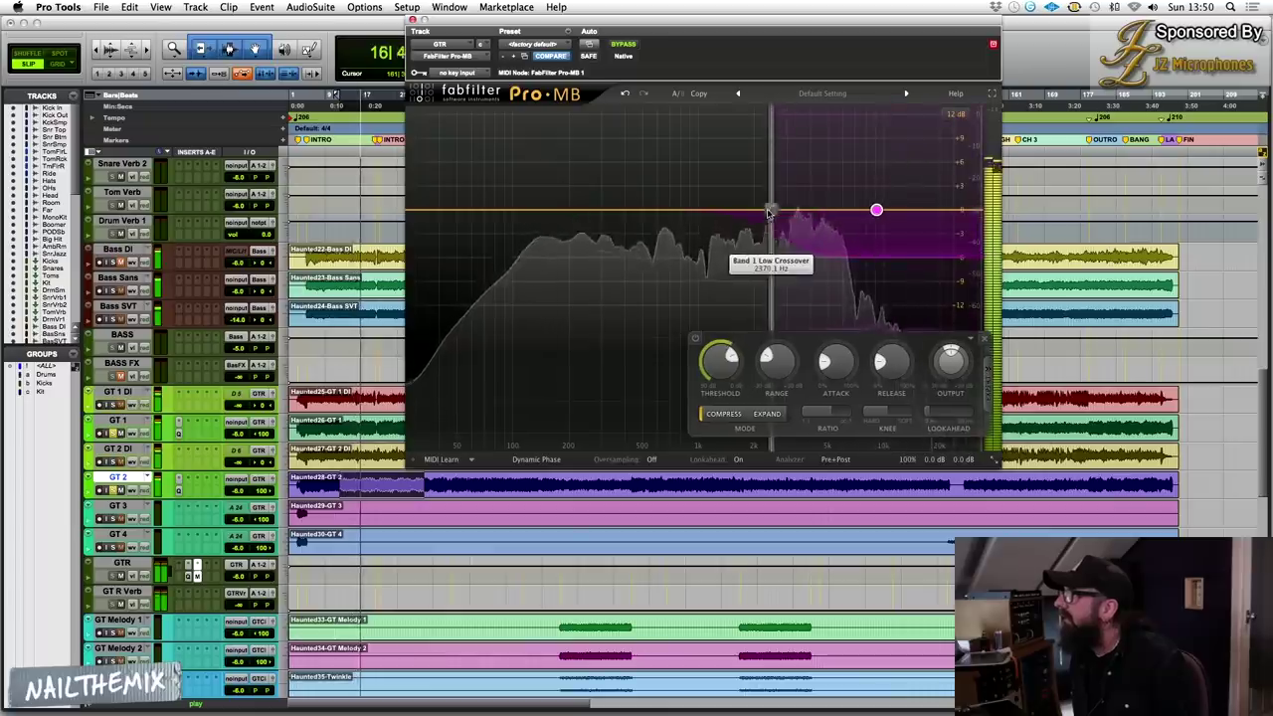
left_click(780, 115)
left_click_drag(771, 221, 775, 212)
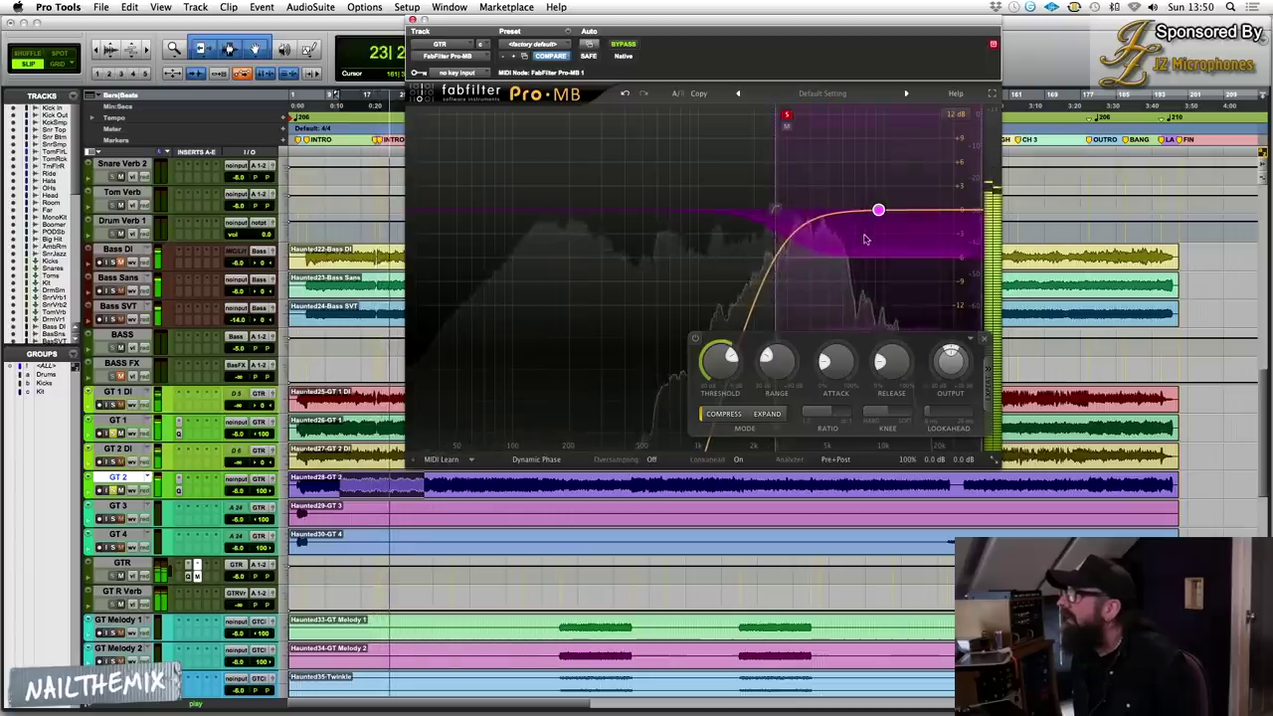
Adjust the soloed high band's threshold to about -21.6 dB, then unsolo the band.
scroll(712, 388, "down", 5)
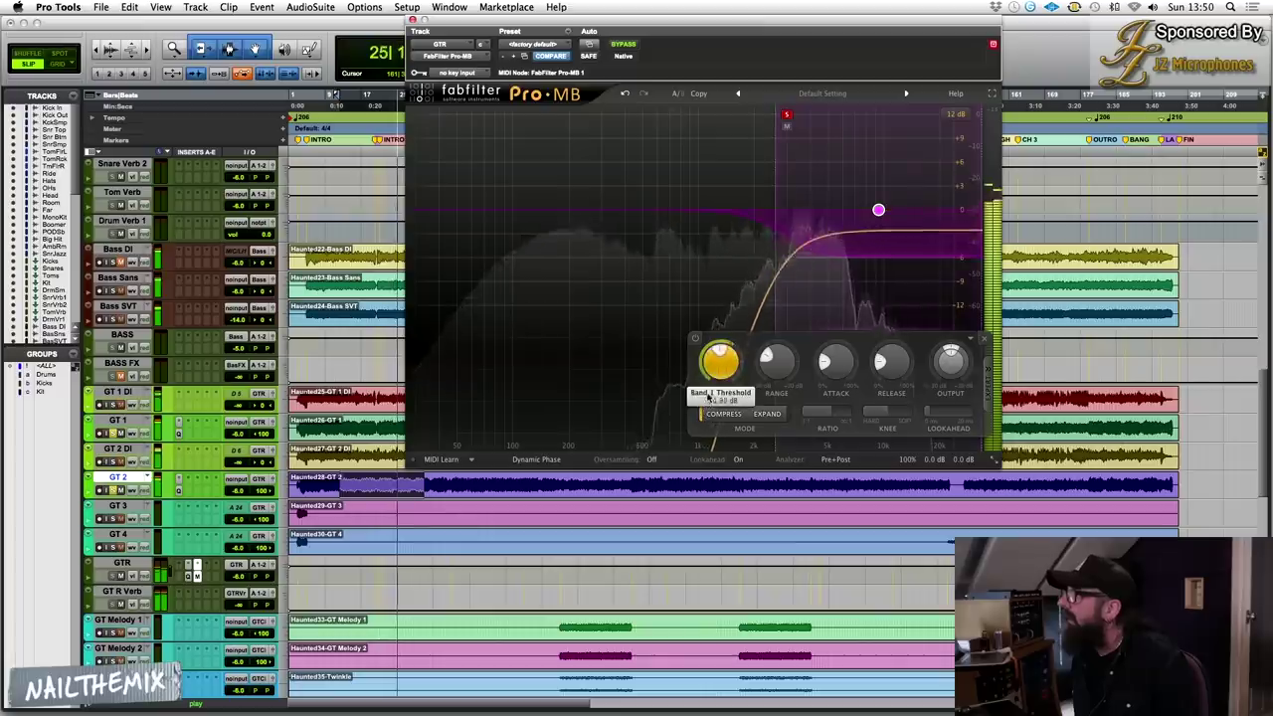
left_click_drag(710, 376, 713, 360)
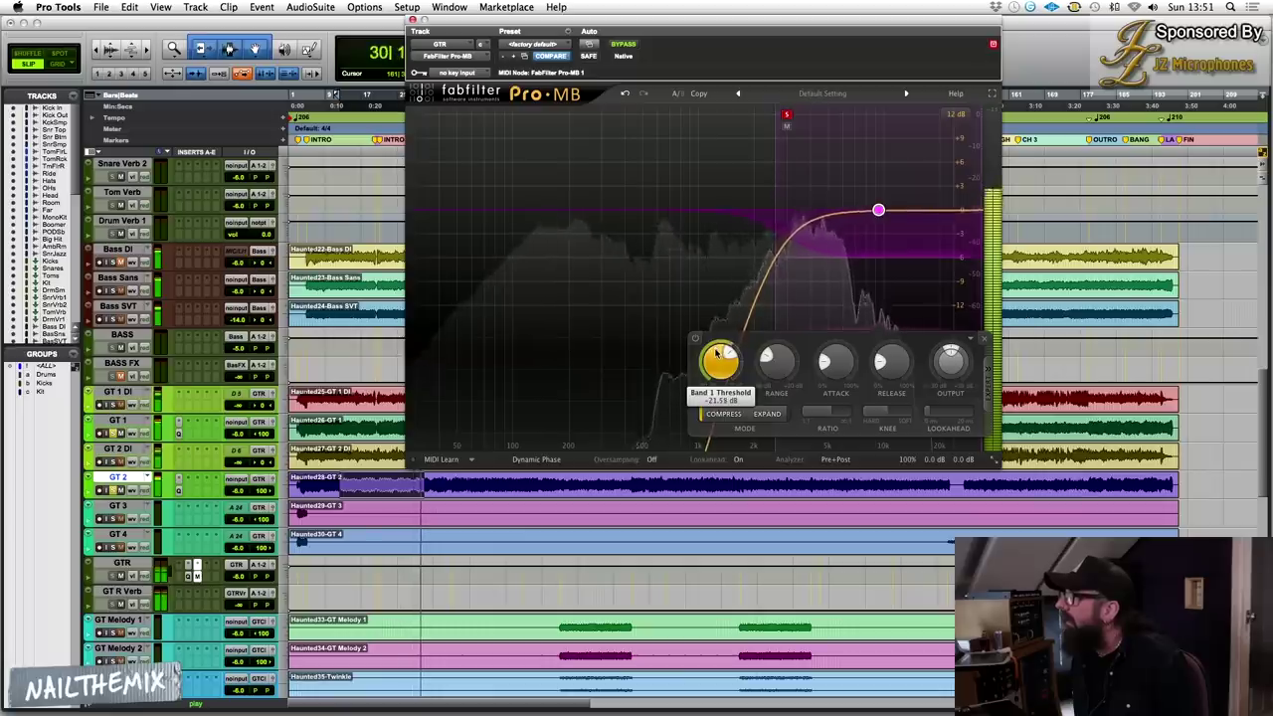
left_click(785, 114)
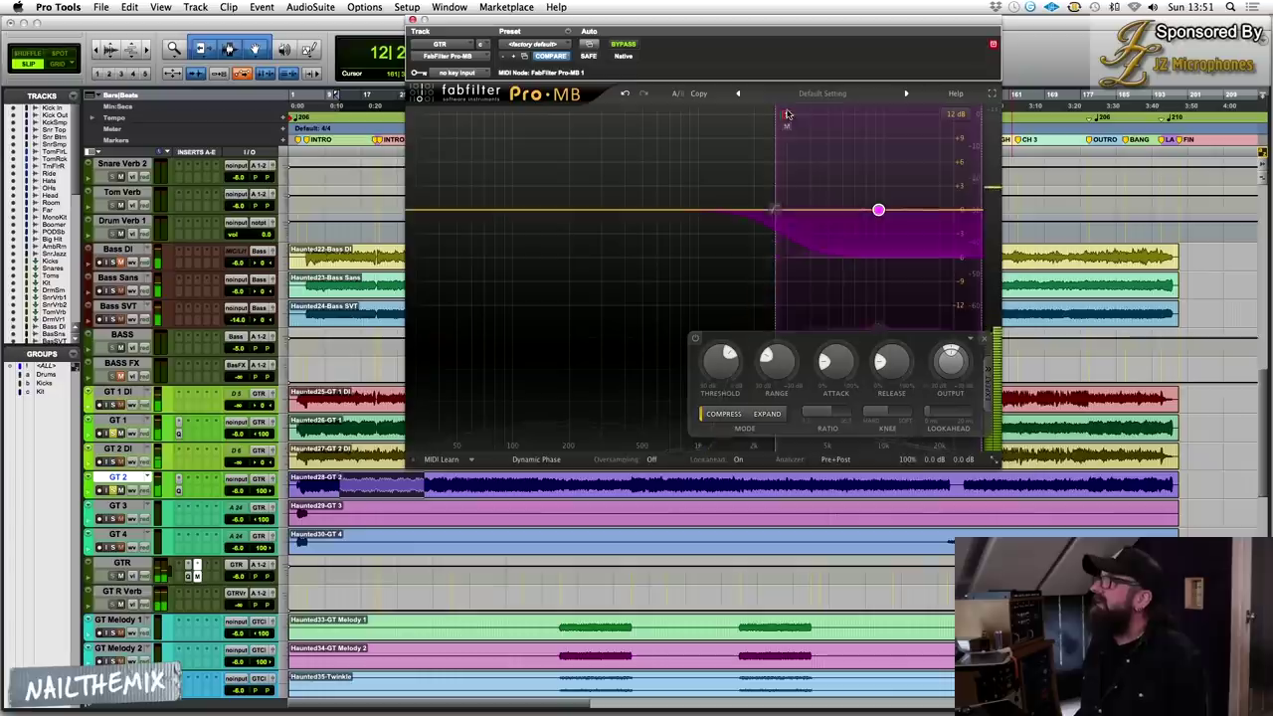
Add a low compression band and set its crossovers to about 76 Hz and 259 Hz while auditioning it in solo.
left_click(512, 211)
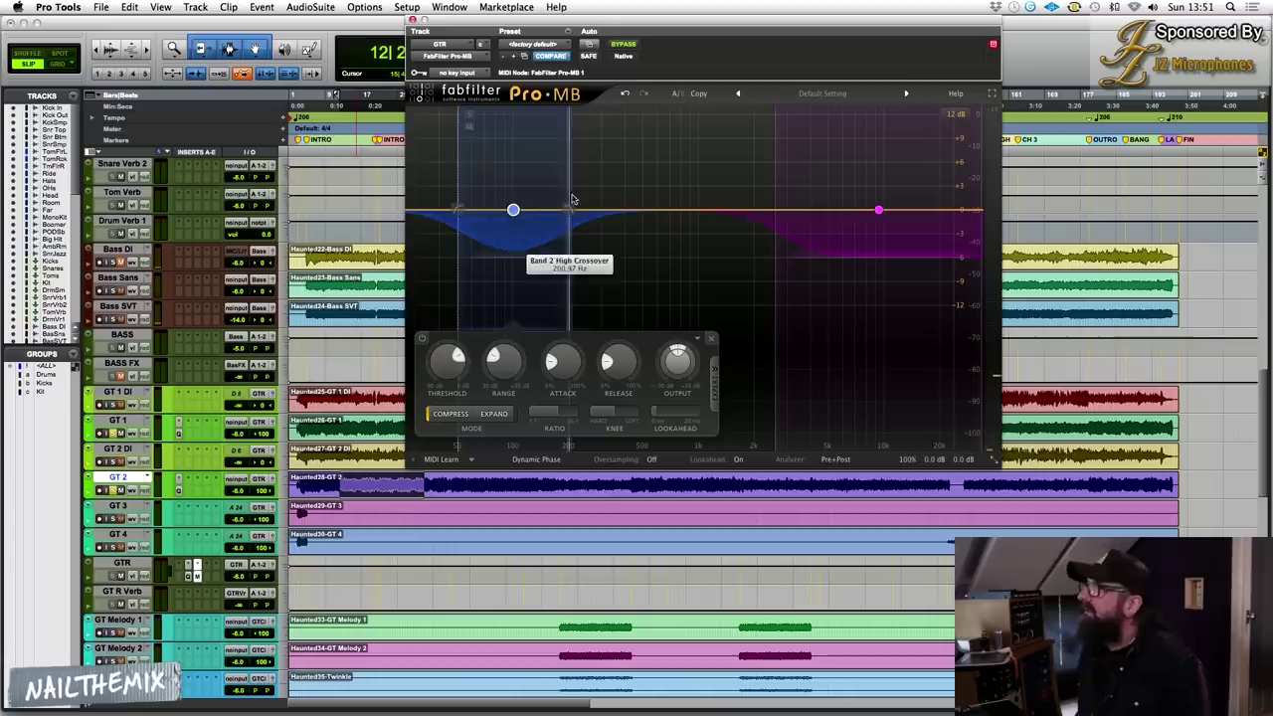
left_click_drag(572, 211, 609, 211)
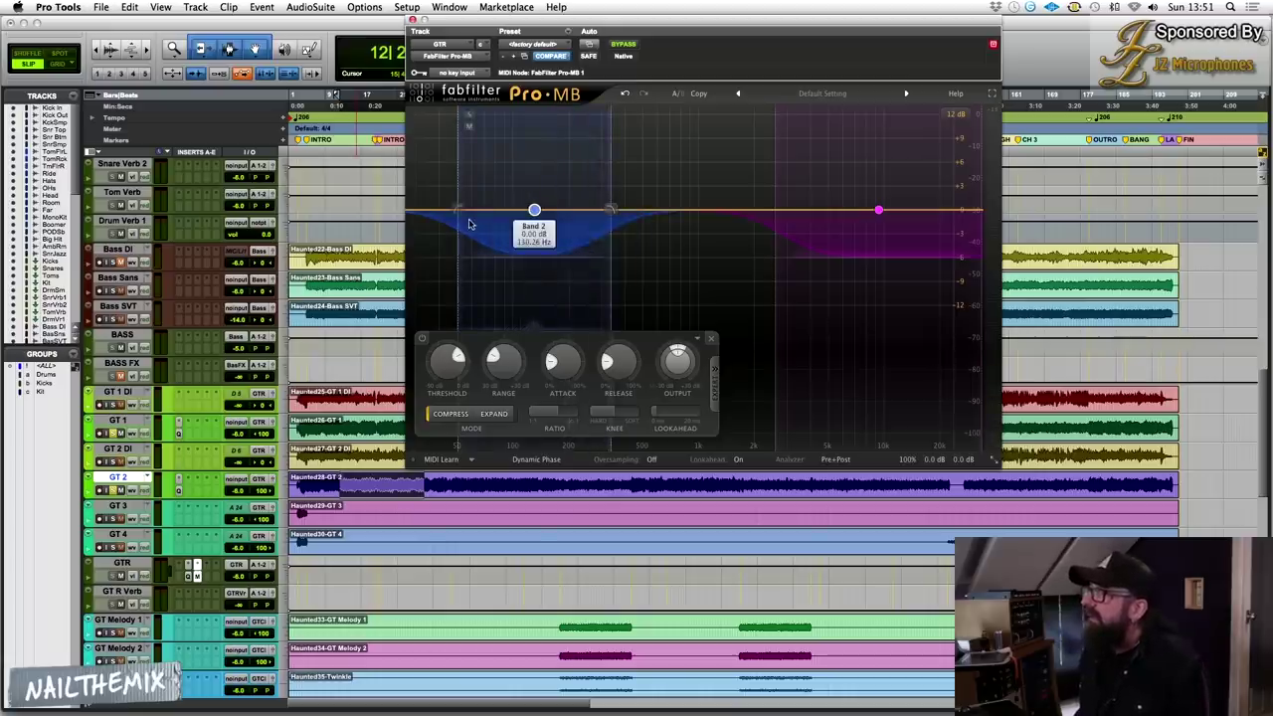
key("space")
left_click(469, 114)
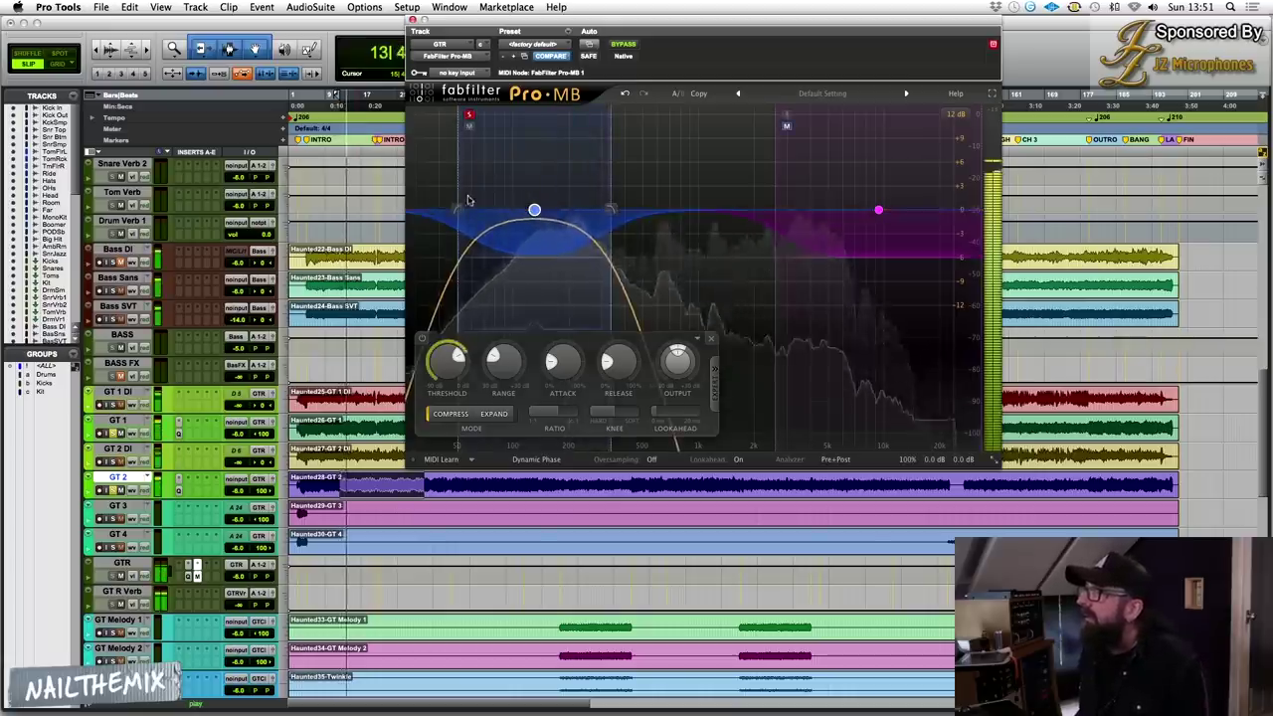
left_click_drag(469, 200, 485, 208)
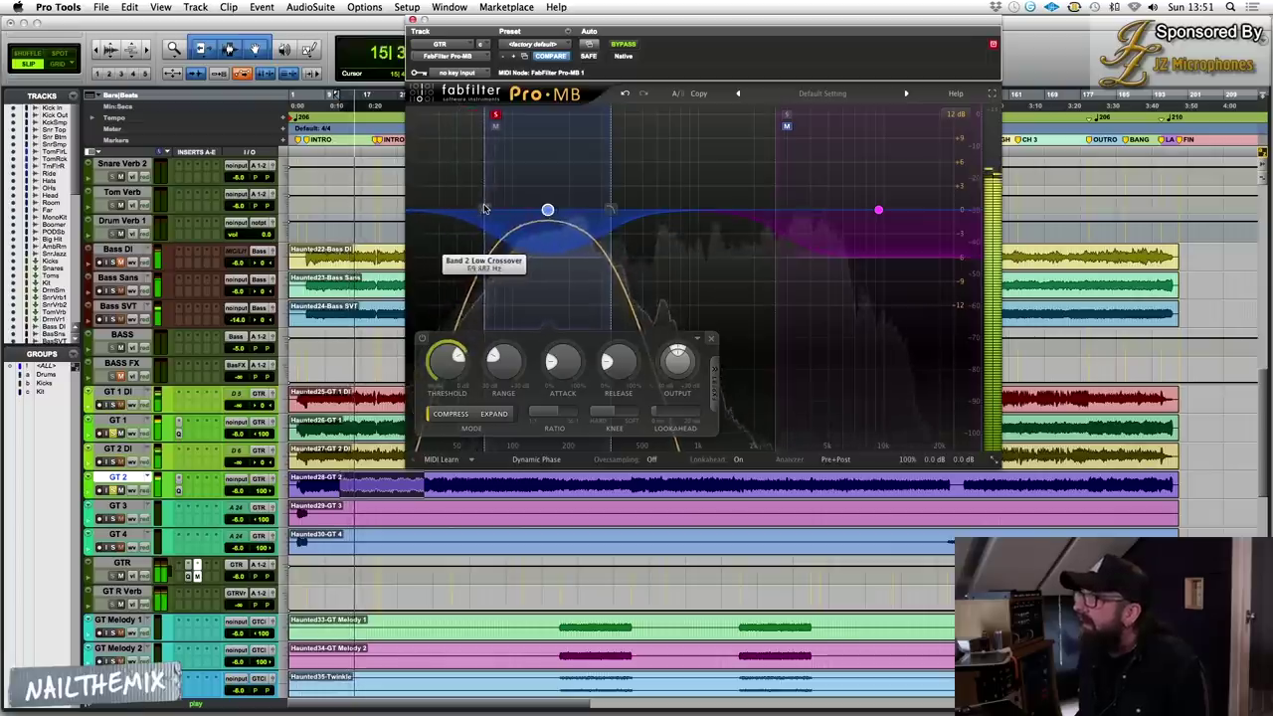
left_click_drag(606, 211, 593, 212)
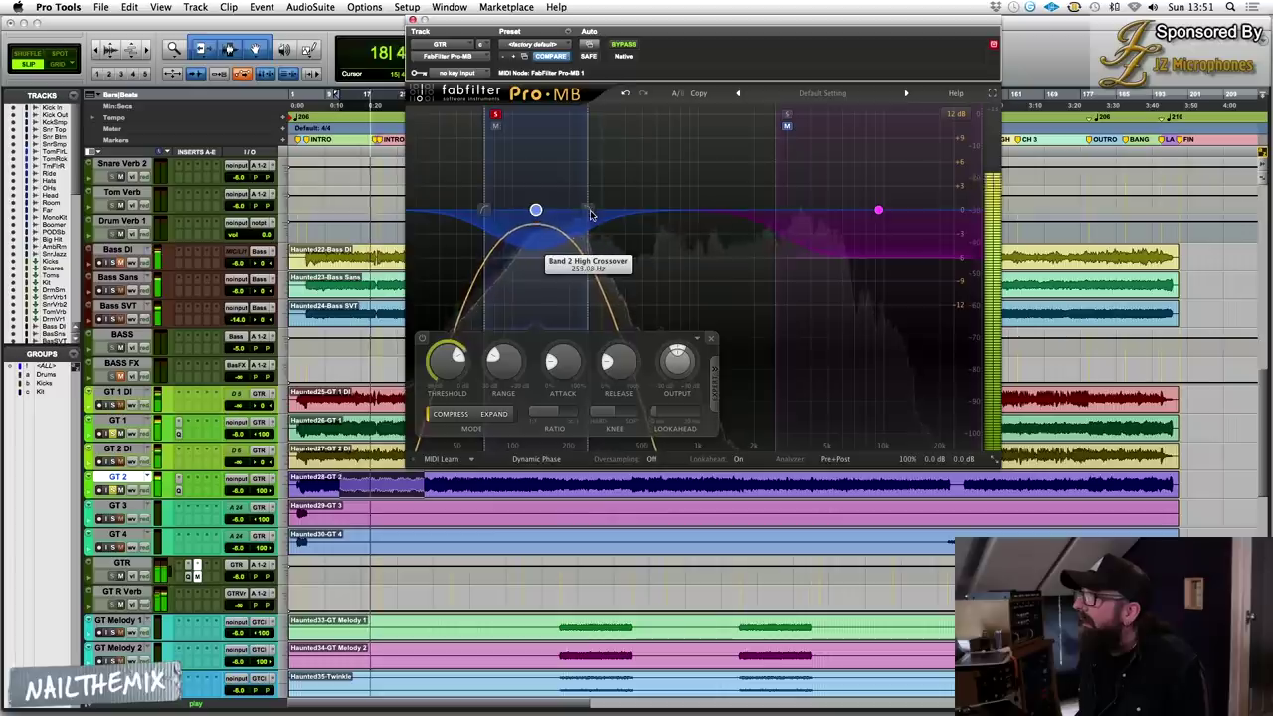
left_click_drag(490, 210, 492, 210)
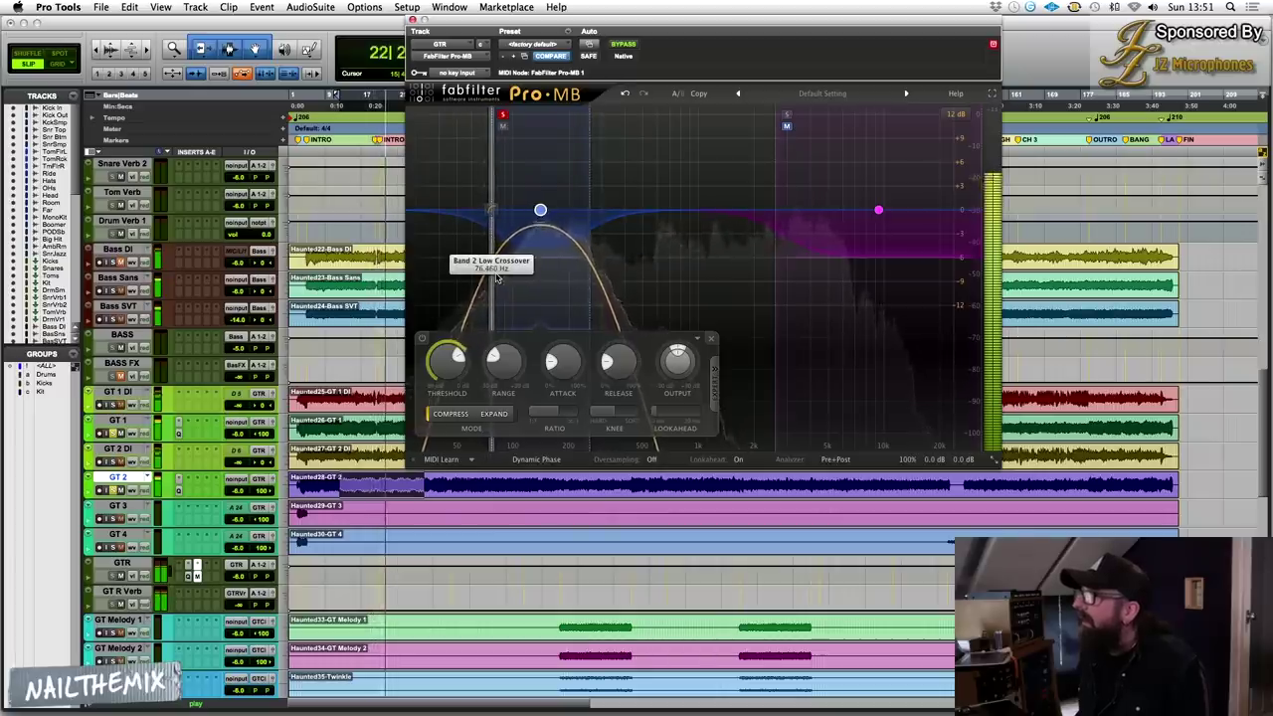
left_click(504, 116)
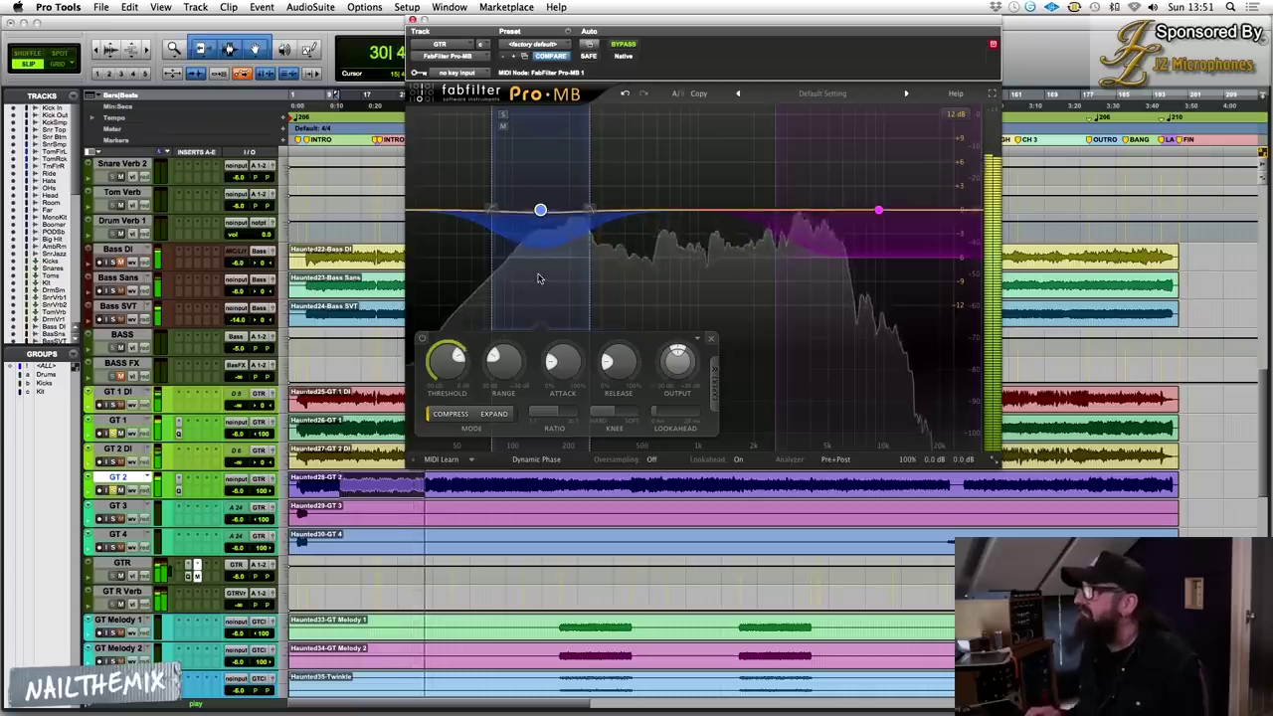
key("space")
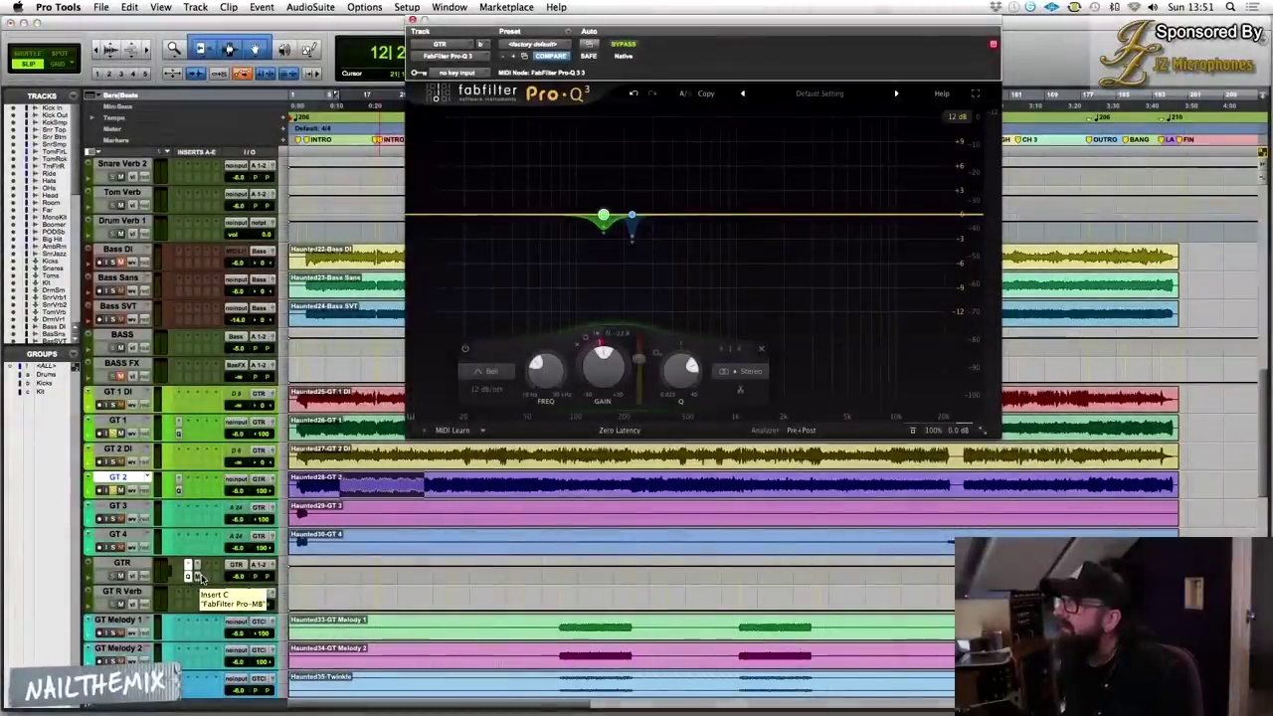
Reopen Pro-MB on the GTR track and audition the selected guitar passage through both compression bands.
left_click(197, 576)
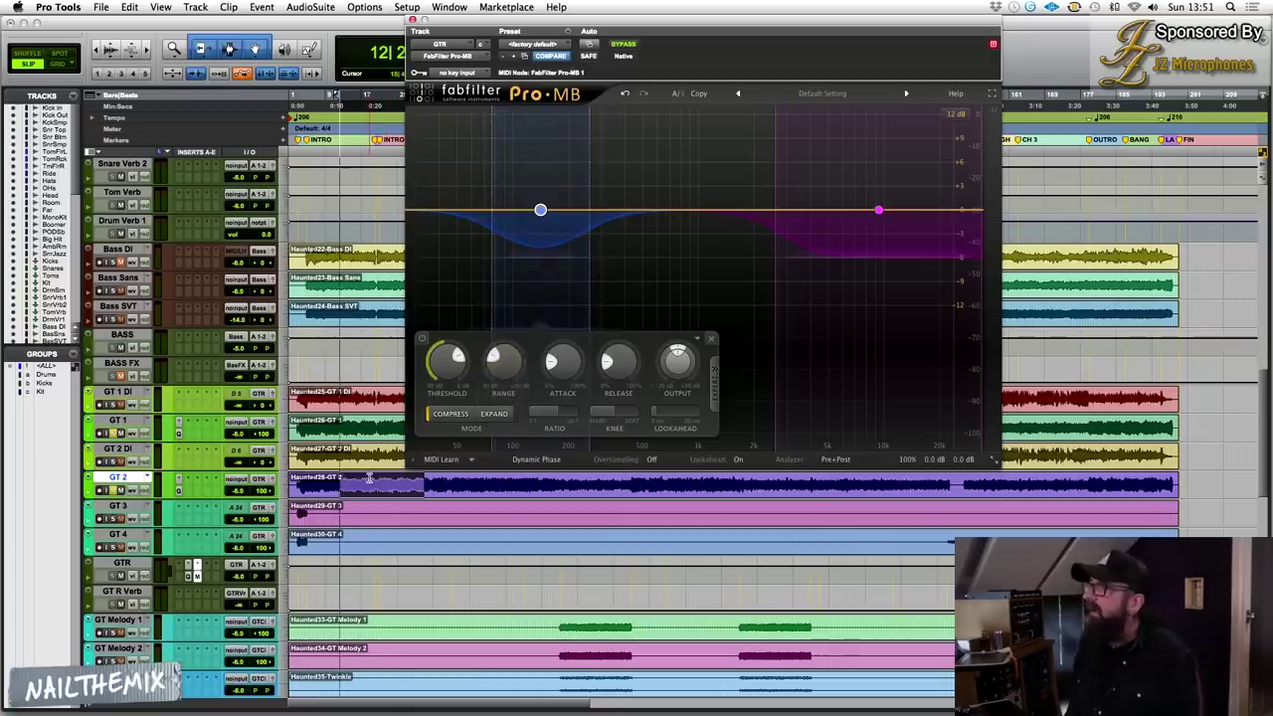
key("space")
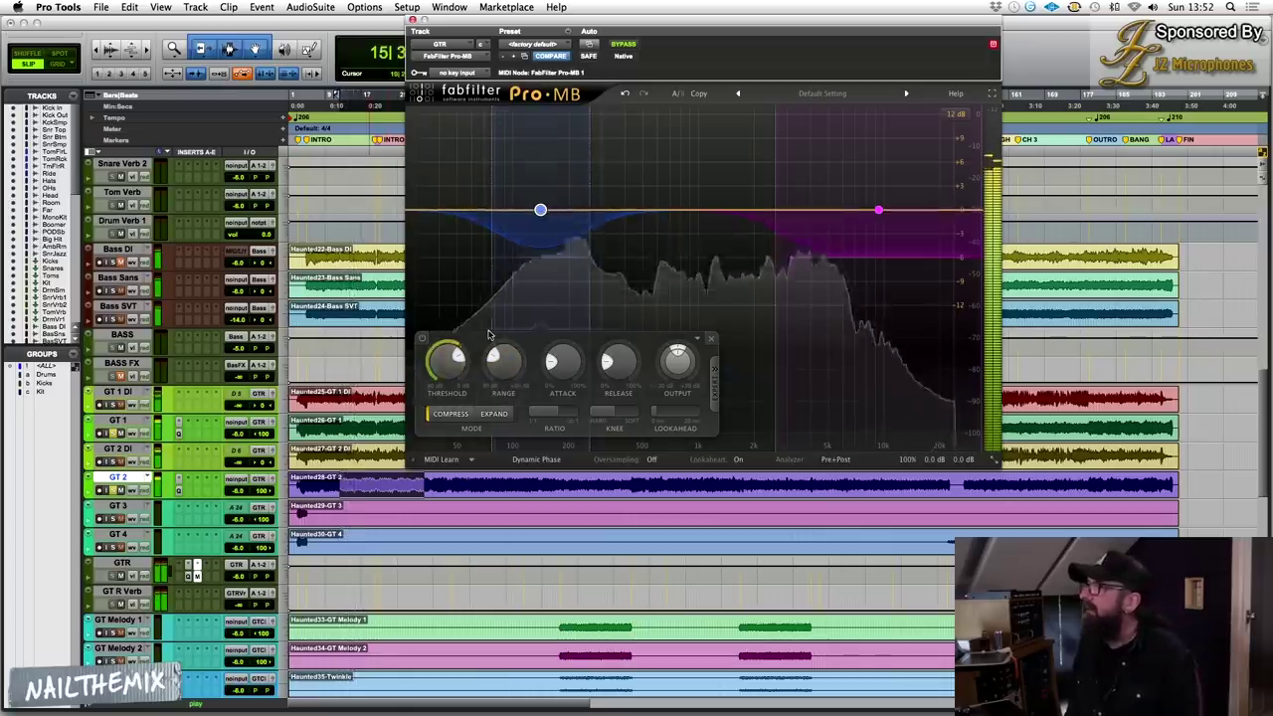
key("space")
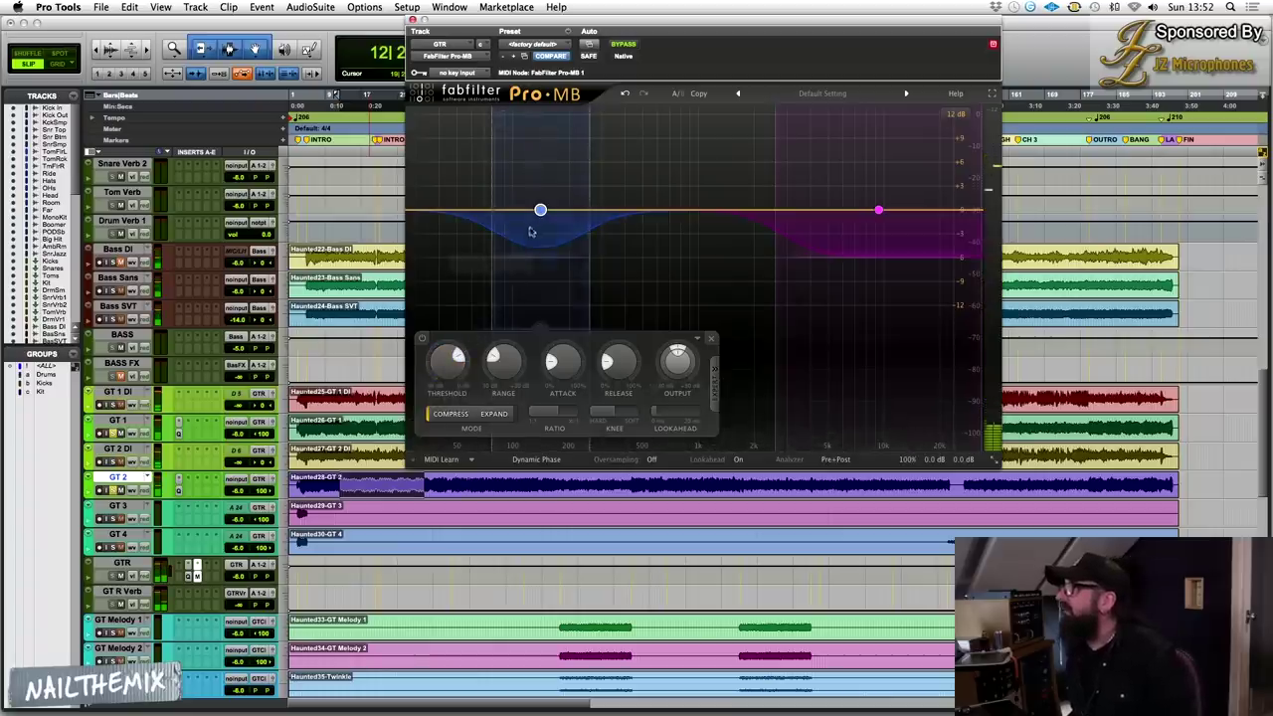
key("space")
key("space")
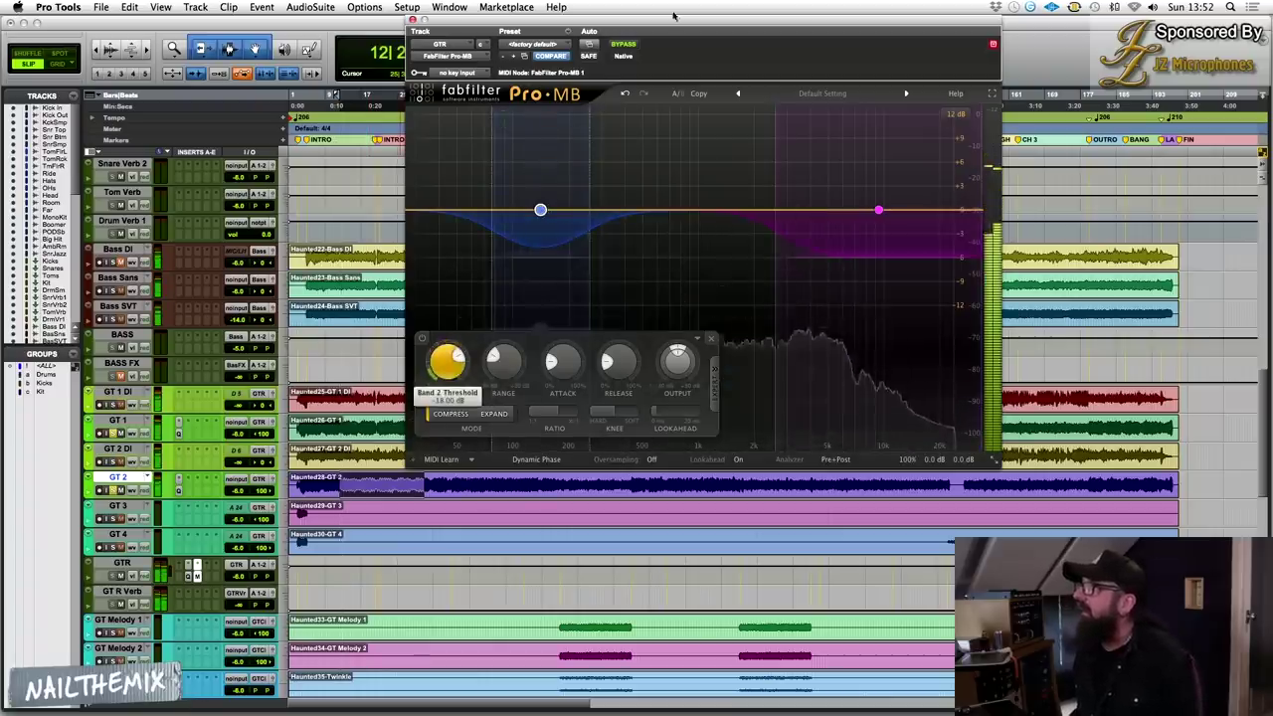
key("space")
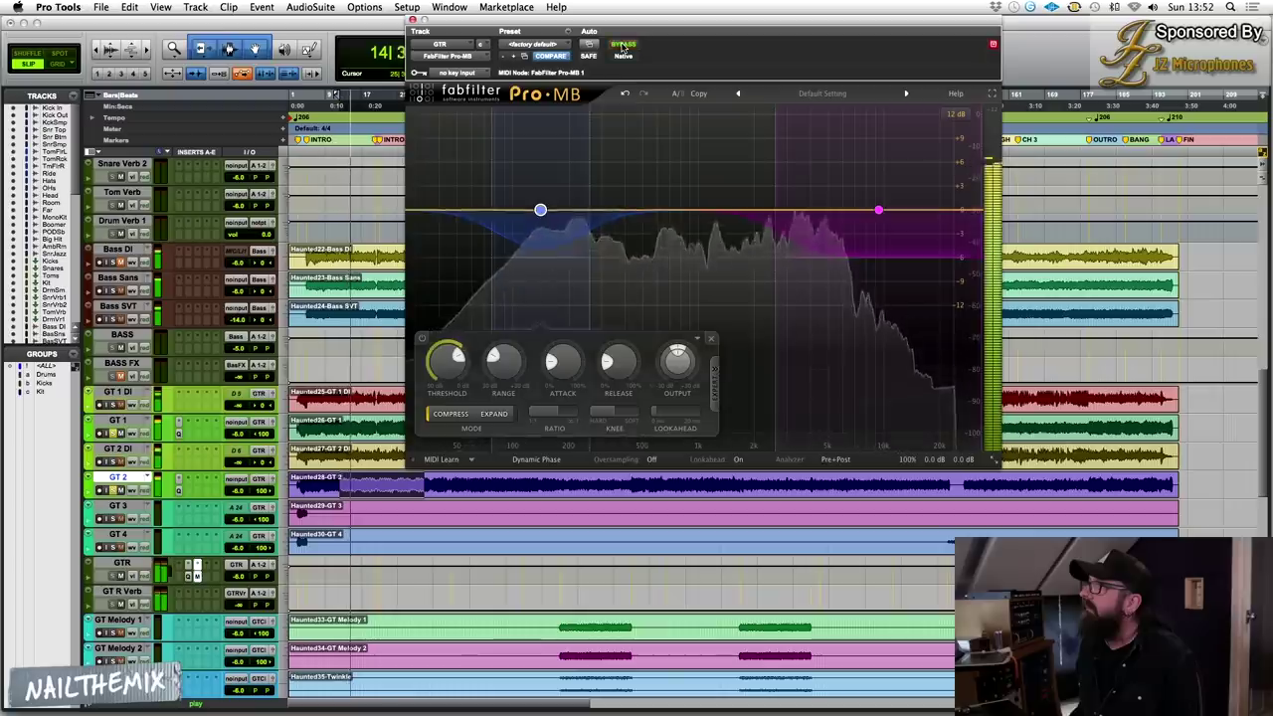
Compare the guitars with Pro-MB bypassed and active during playback.
left_click(622, 44)
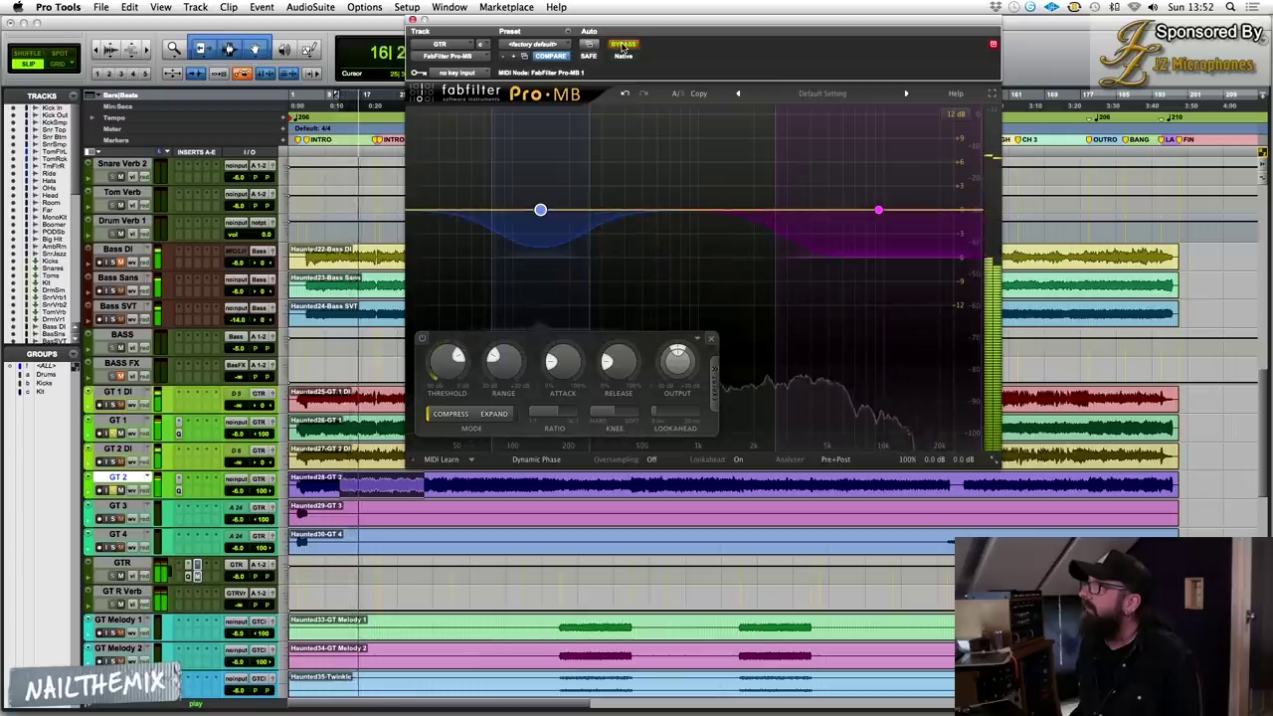
left_click(622, 46)
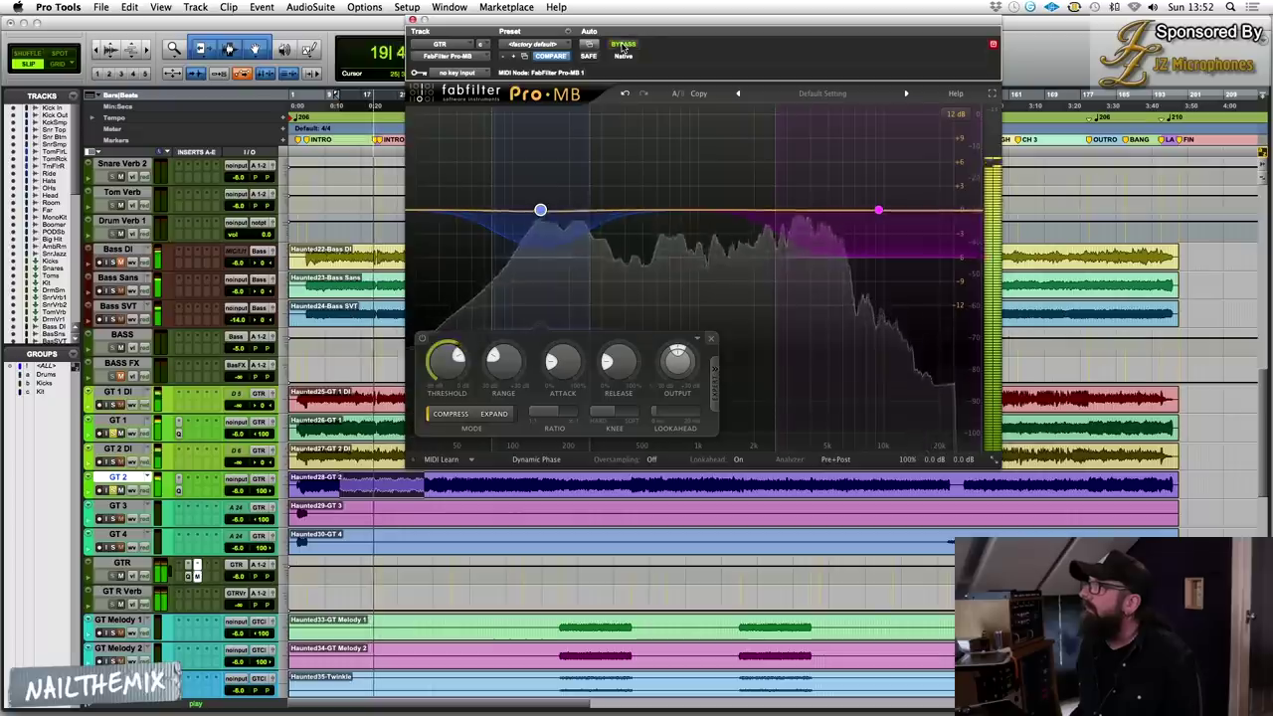
left_click(622, 46)
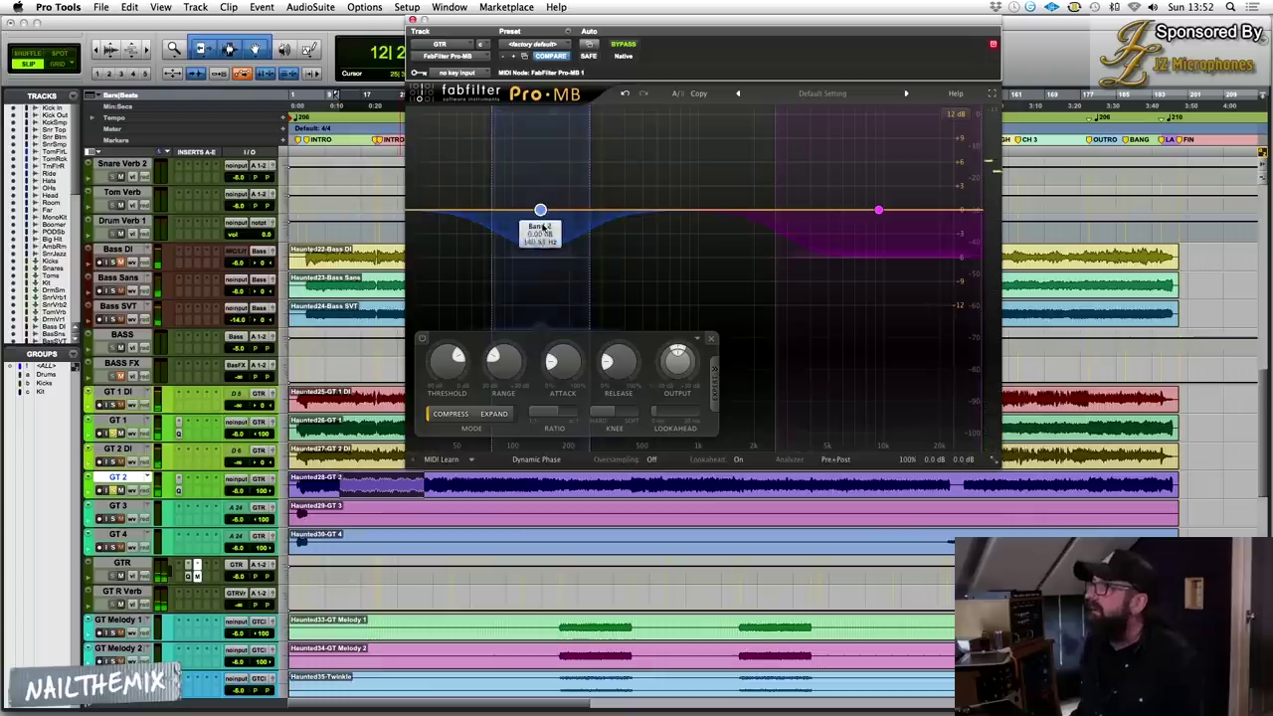
left_click(106, 494)
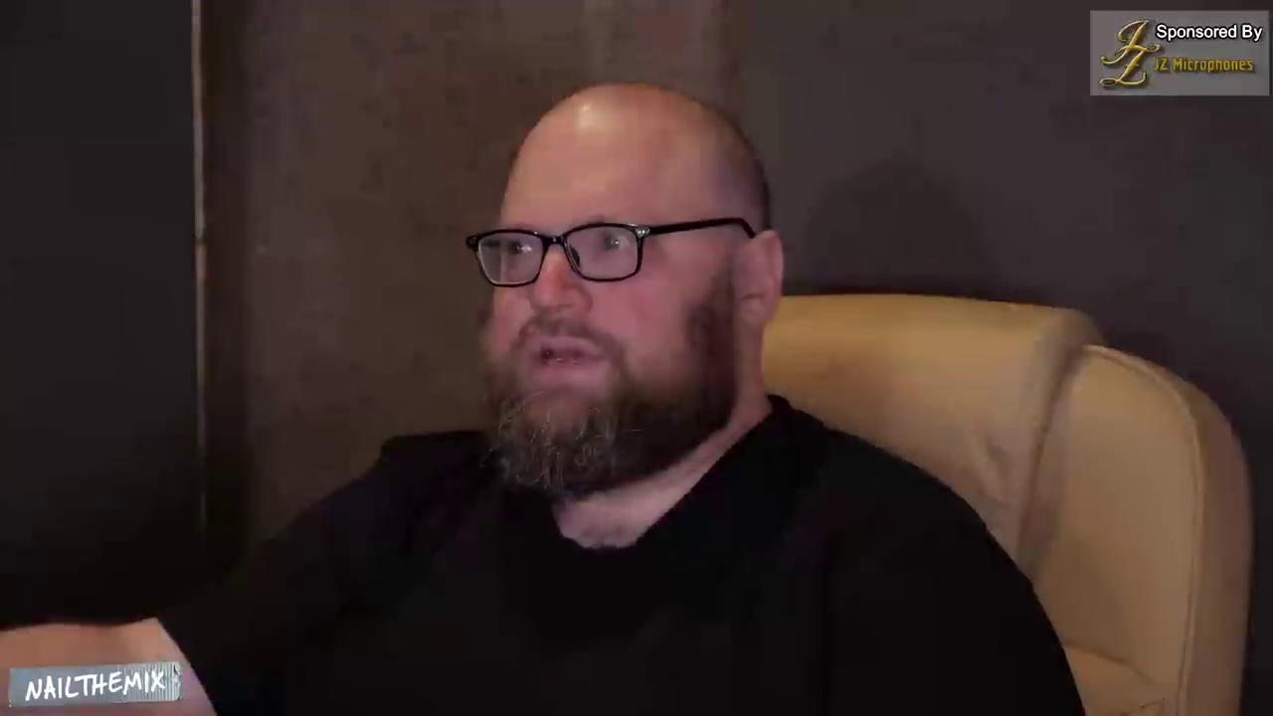
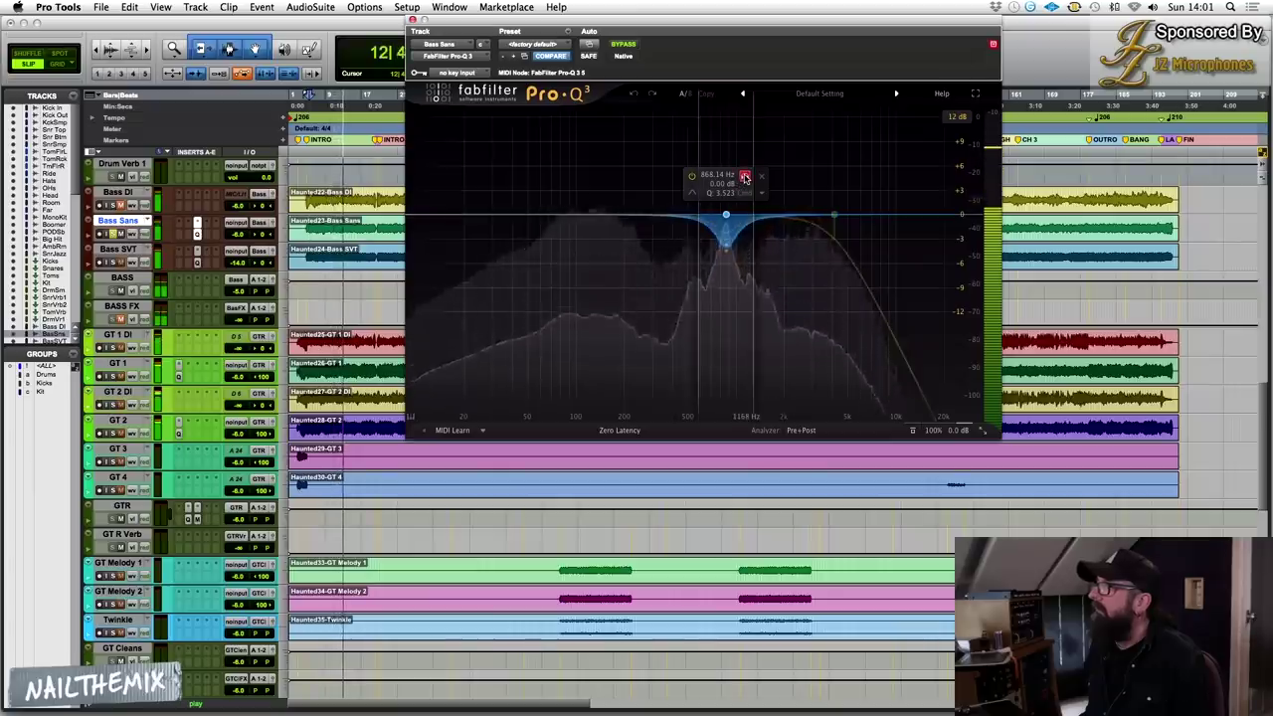
End the solo audition of the 868 Hz dynamic band on Bass Sans and lower that band's gain slightly.
left_click(744, 177)
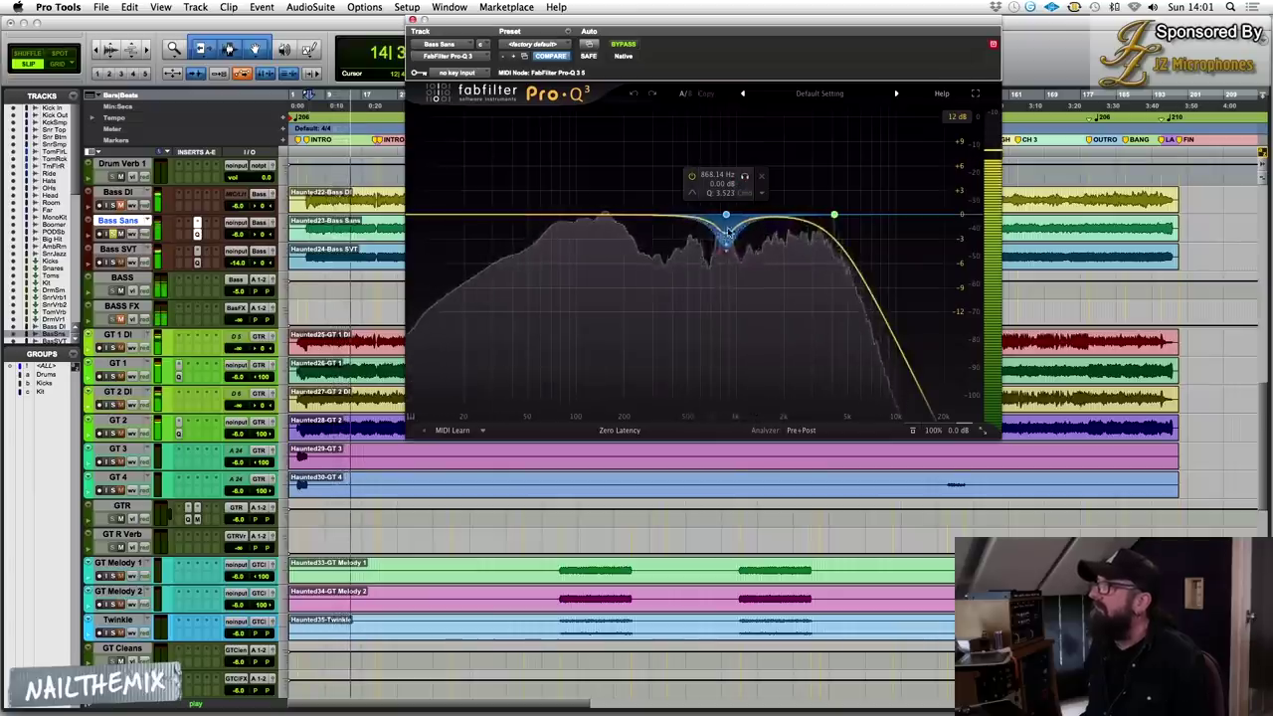
left_click(726, 216)
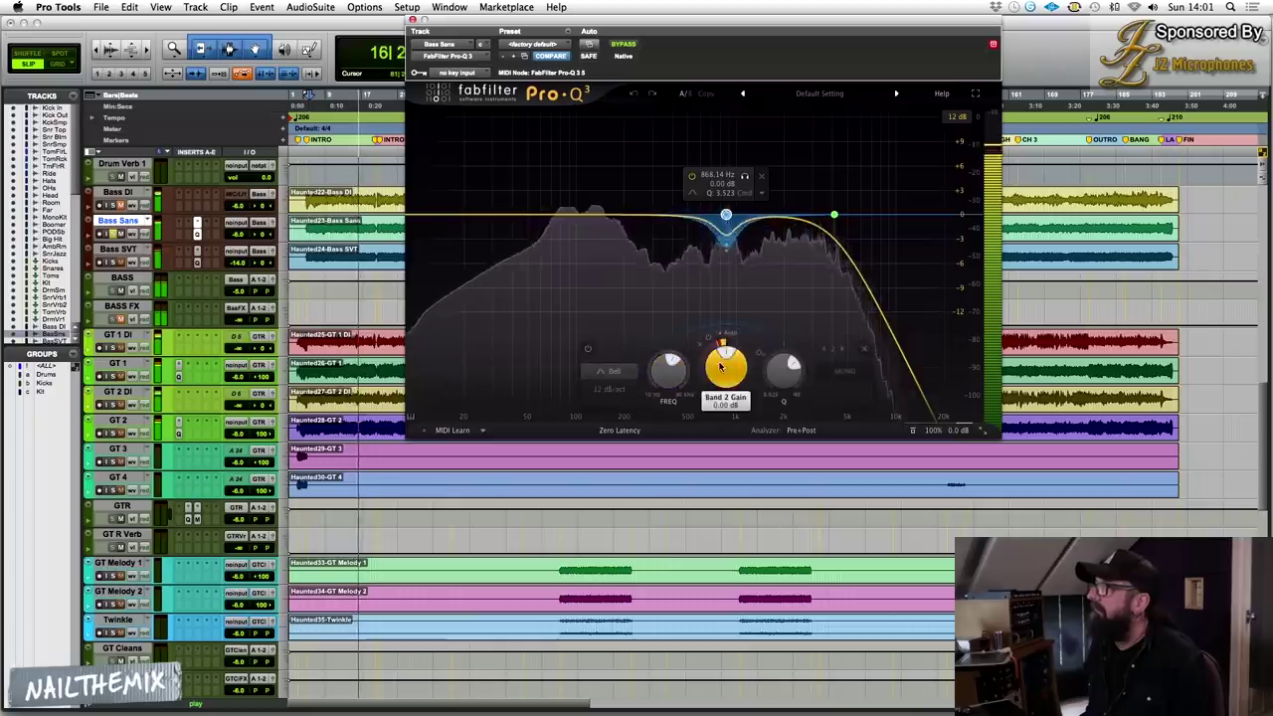
left_click_drag(720, 367, 713, 381)
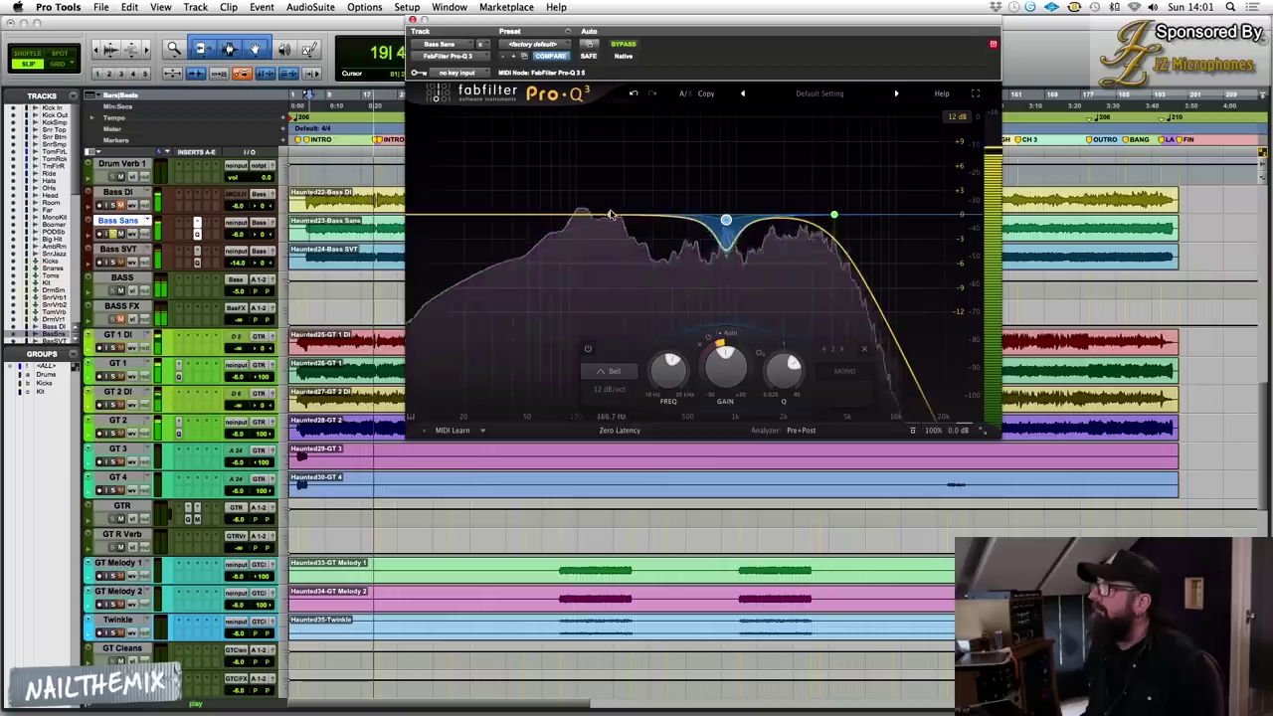
Add a narrow bell cut of about -4.4 dB at about 244 Hz in the Bass Sans Pro-Q 3.
left_click_drag(610, 214, 638, 245)
mouse_move(694, 374)
left_mouse_down()
mouse_move(694, 342)
mouse_move(688, 356)
left_mouse_up()
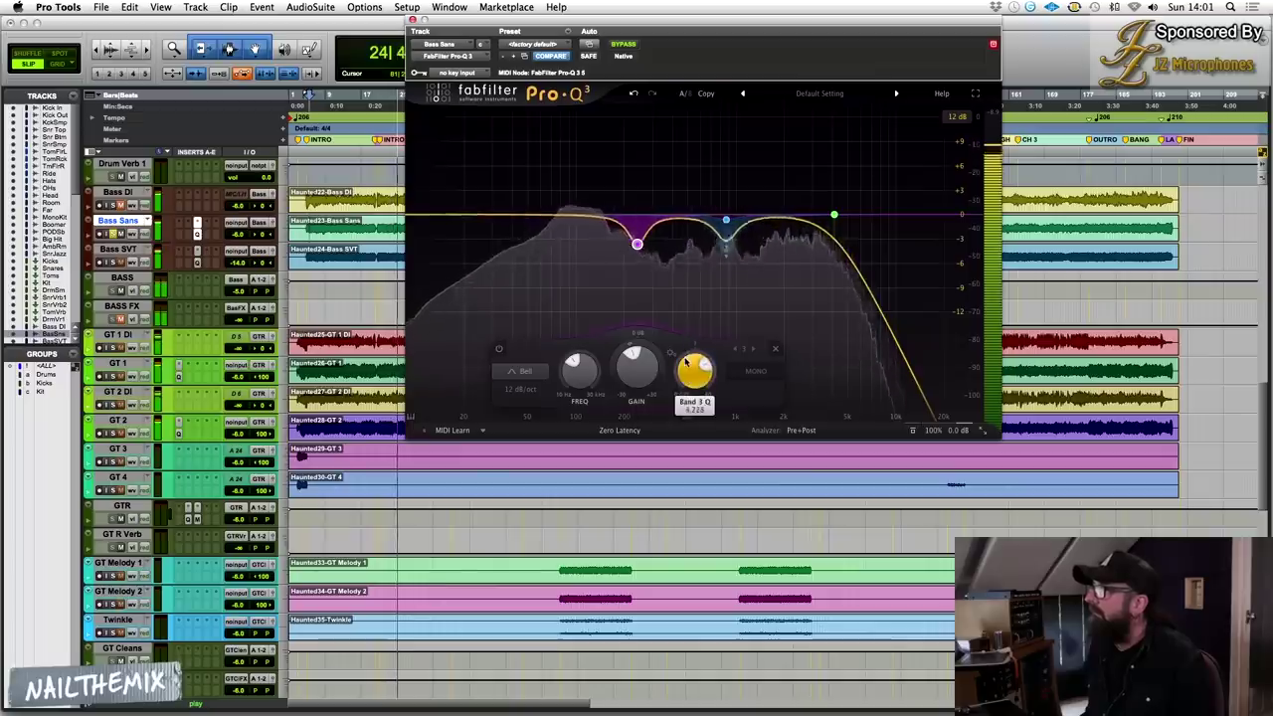
left_click_drag(637, 245, 640, 251)
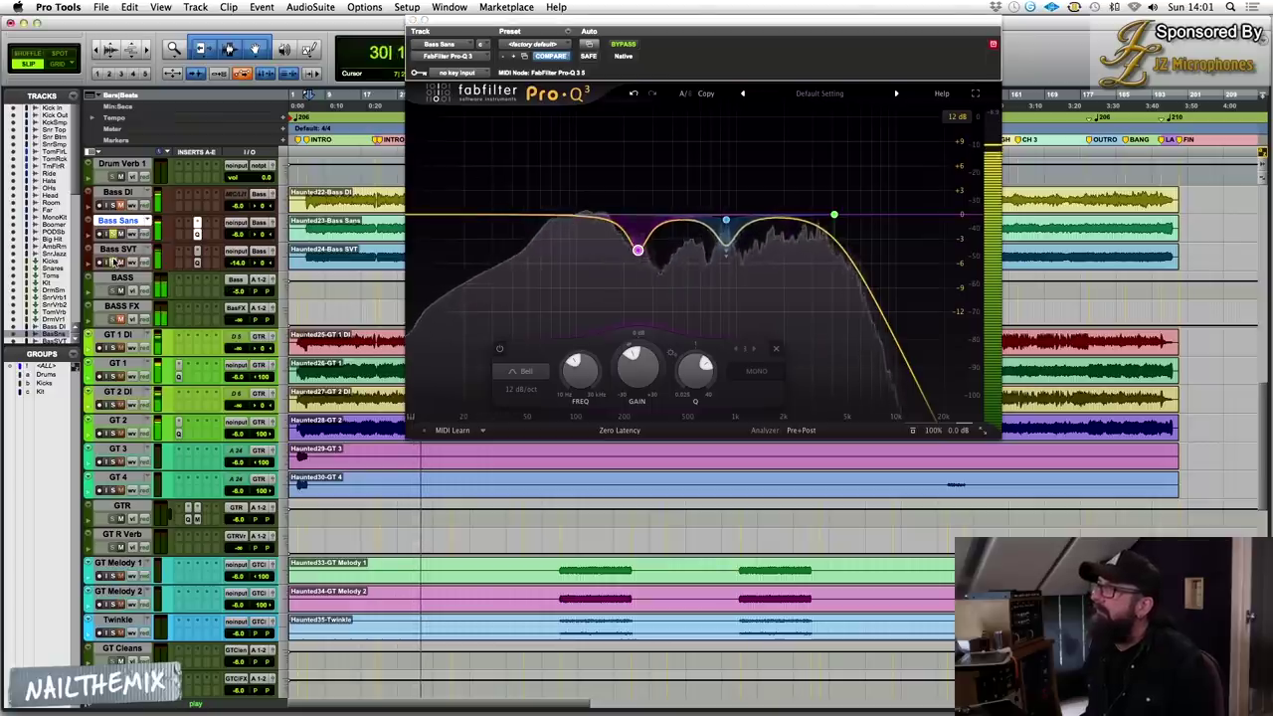
Open Pro-Q 3 on Bass SVT and add a bell cut of about -2.5 dB at about 1.5 kHz.
left_click(197, 262)
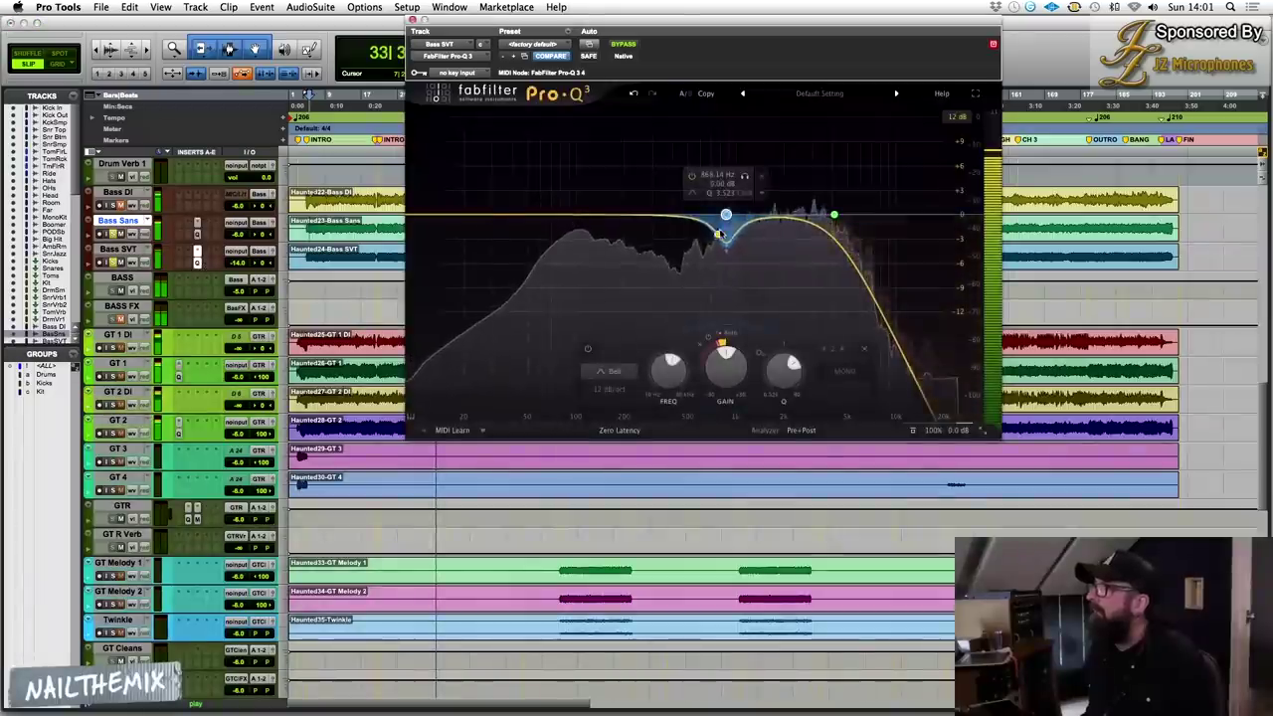
mouse_move(766, 214)
left_mouse_down()
mouse_move(766, 195)
mouse_move(764, 227)
left_mouse_up()
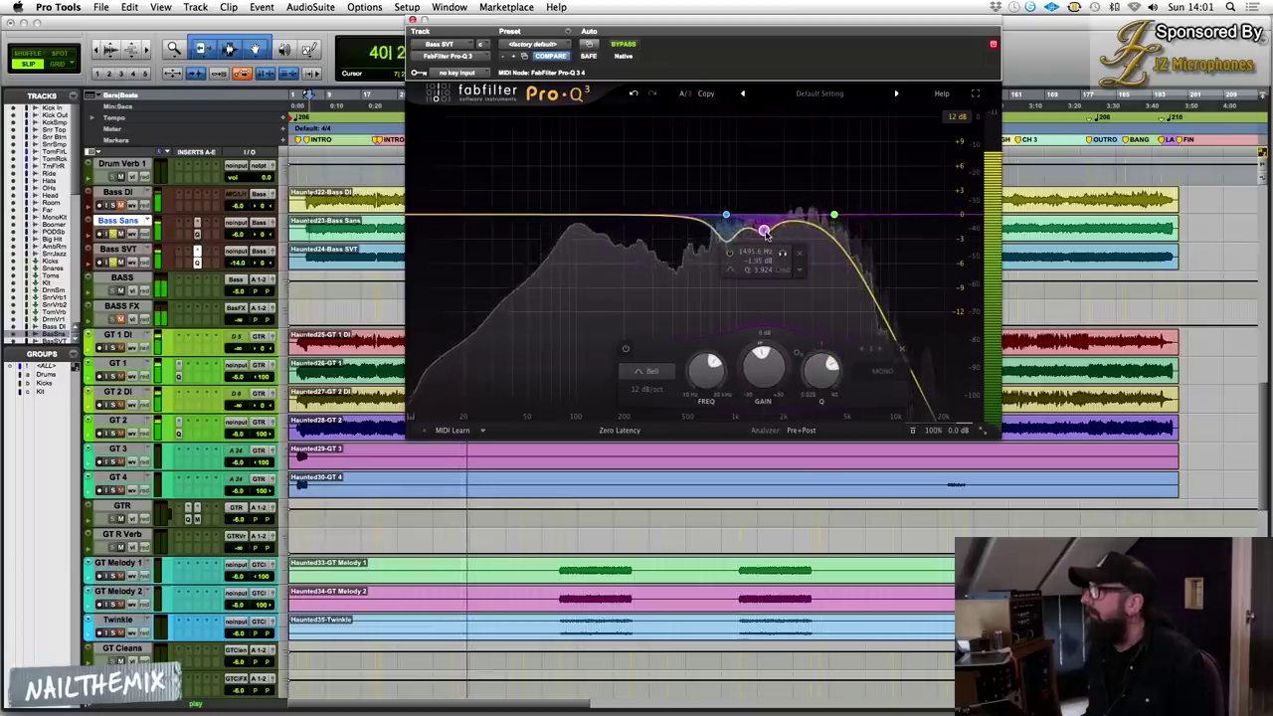
left_click_drag(765, 233, 767, 239)
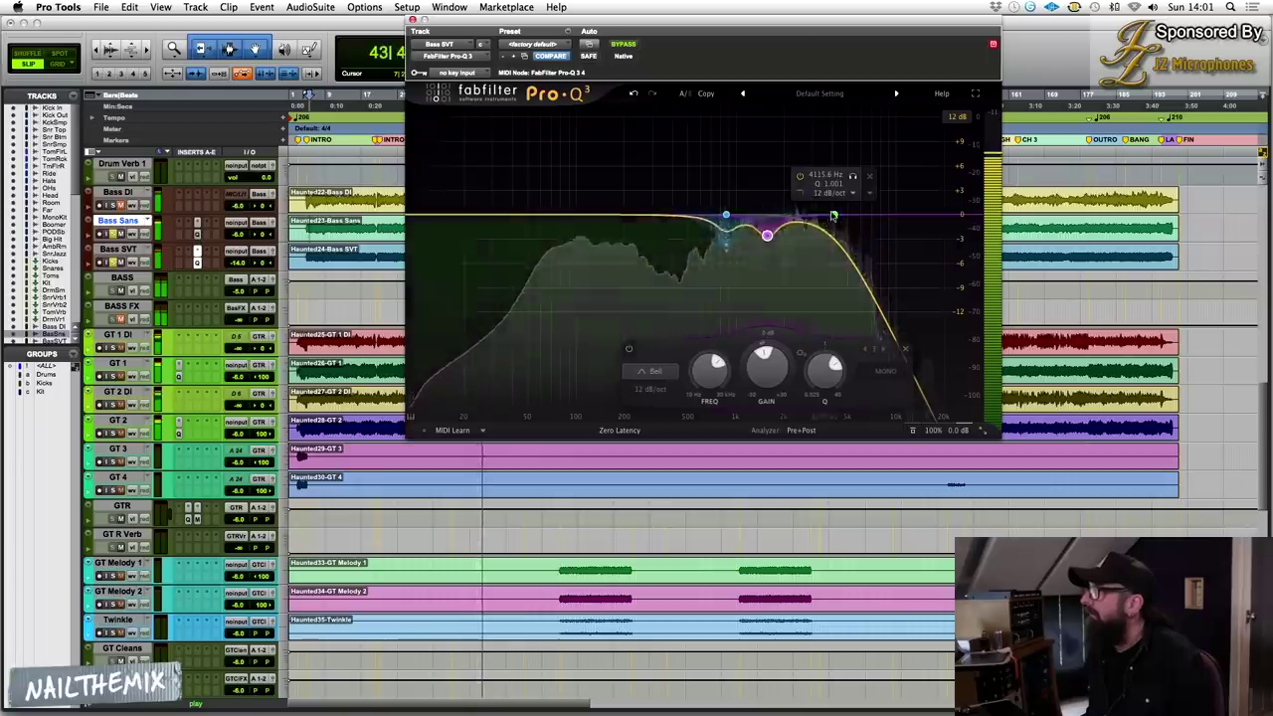
Open Pro-Q 3 on Bass Sans and add a bell cut of about -2 dB at about 143 Hz with a Q of about 4.5.
left_click(115, 234)
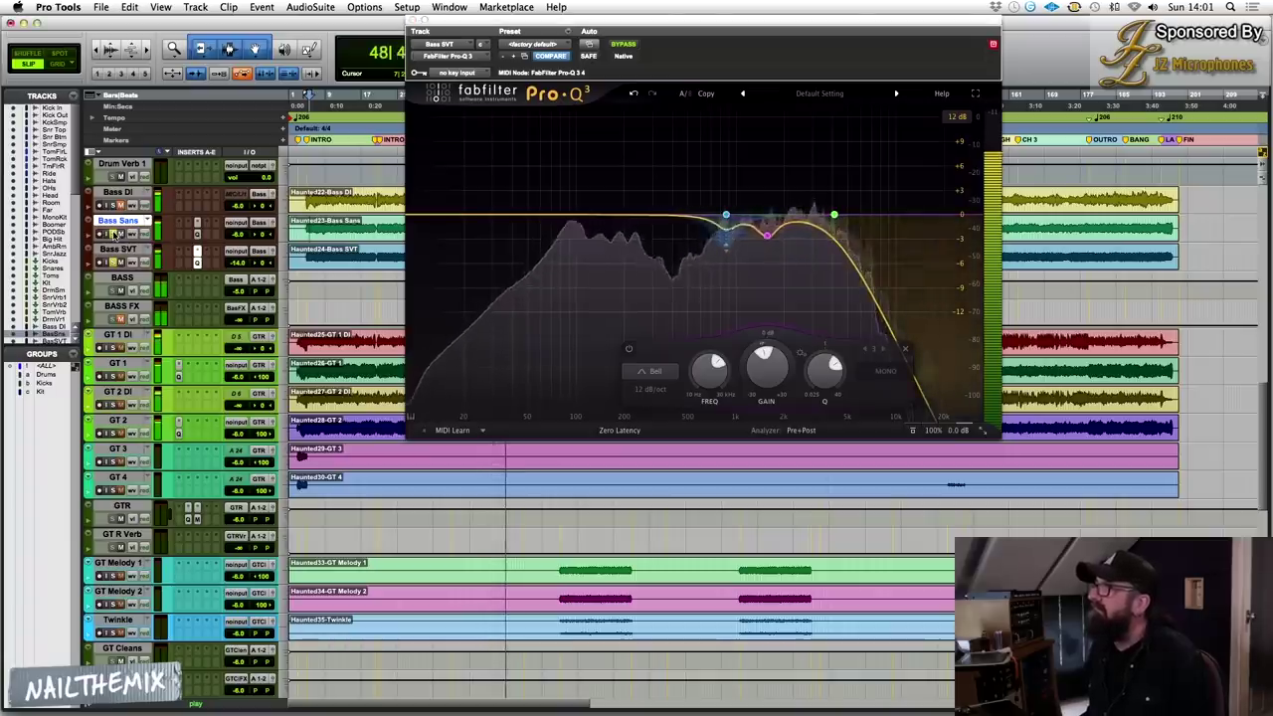
left_click(197, 234)
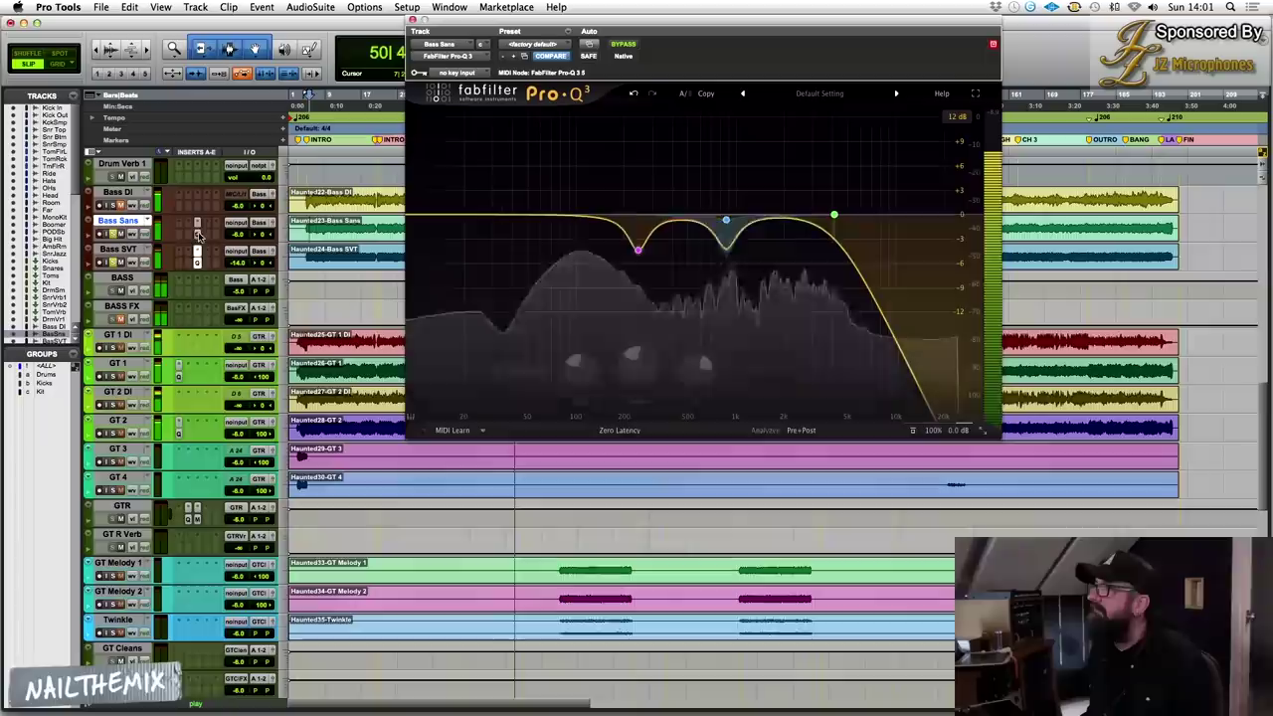
left_click(602, 220)
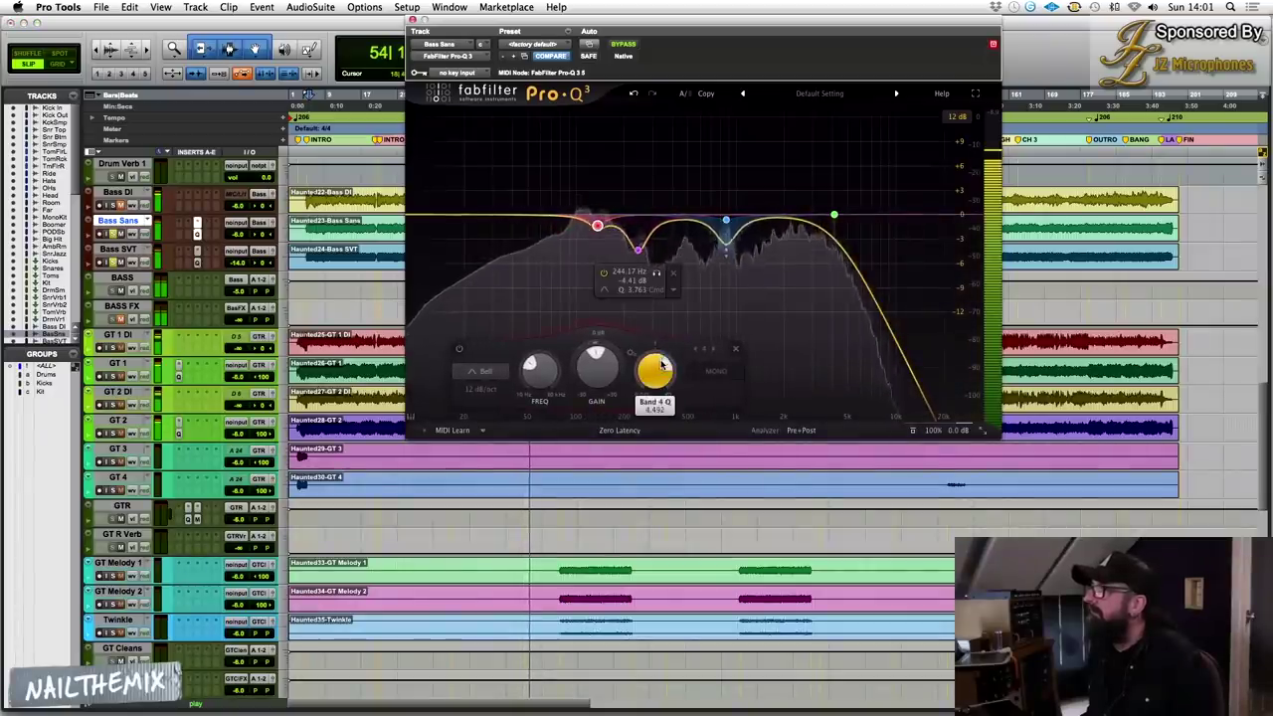
left_click_drag(597, 226, 601, 231)
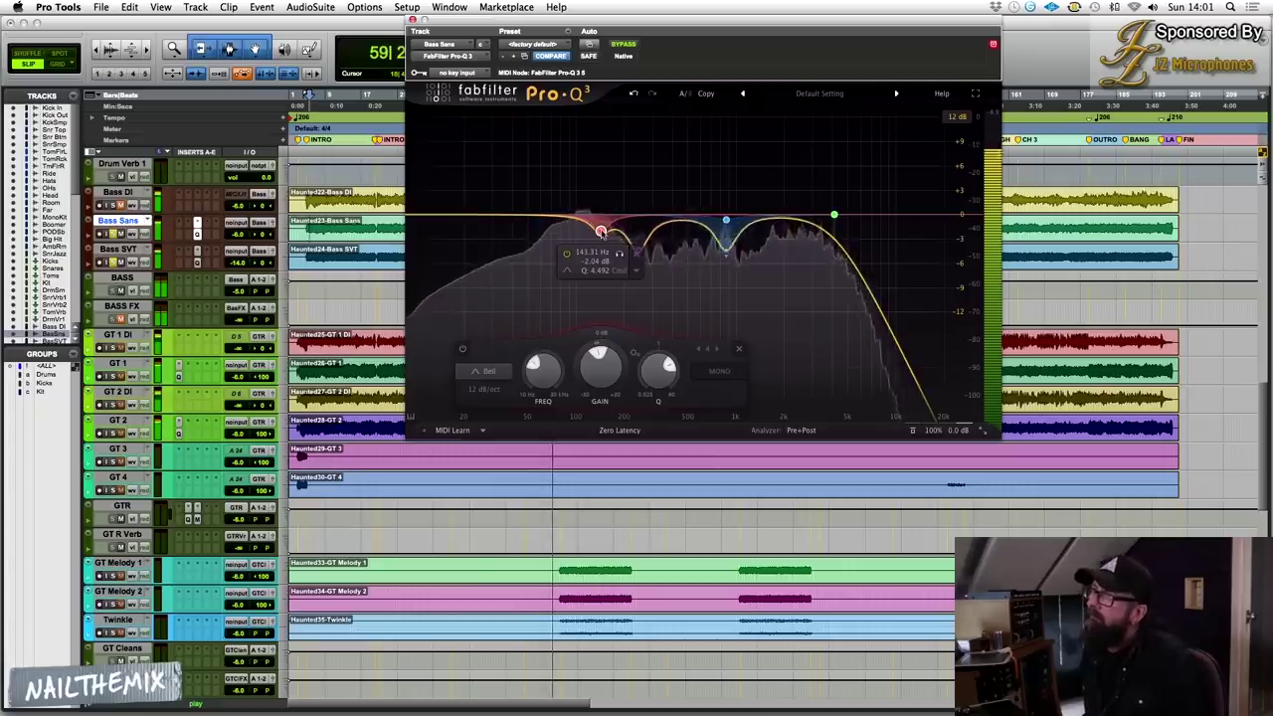
left_click_drag(601, 235, 603, 240)
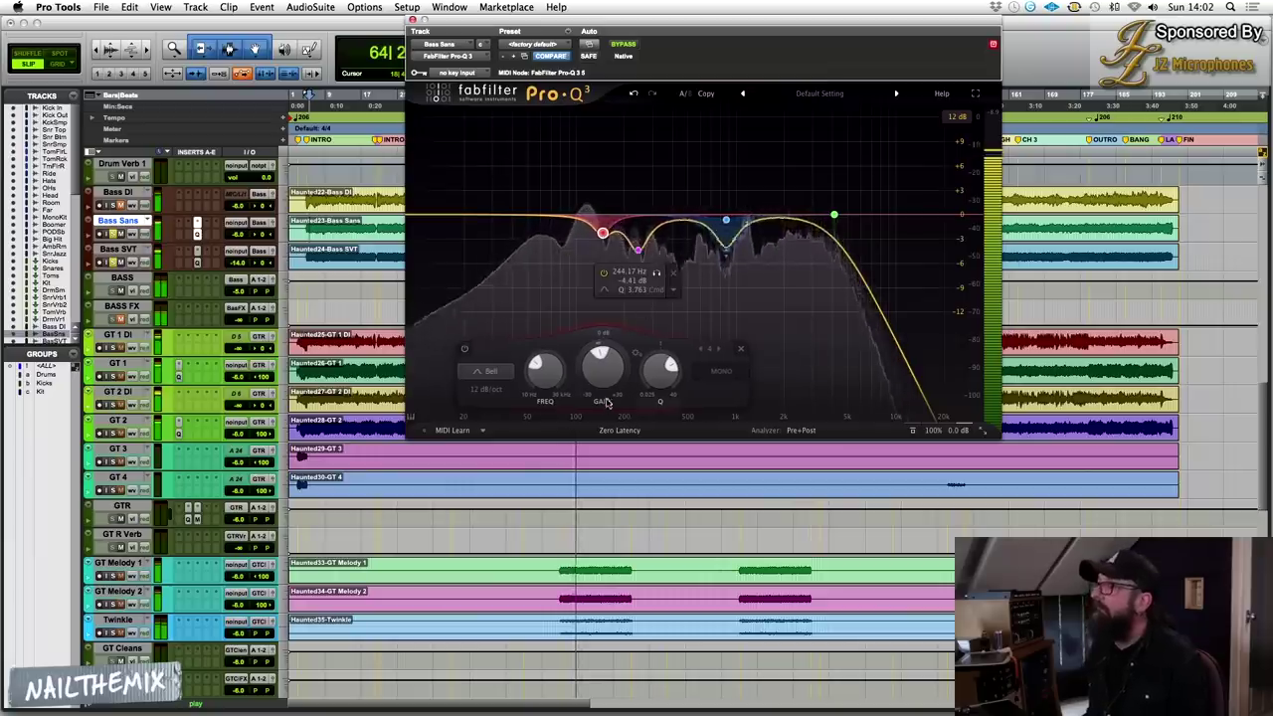
Select a passage starting at bar 61 across the Bass Sans and Bass SVT tracks and loop its playback.
scroll(358, 506, "up", 10)
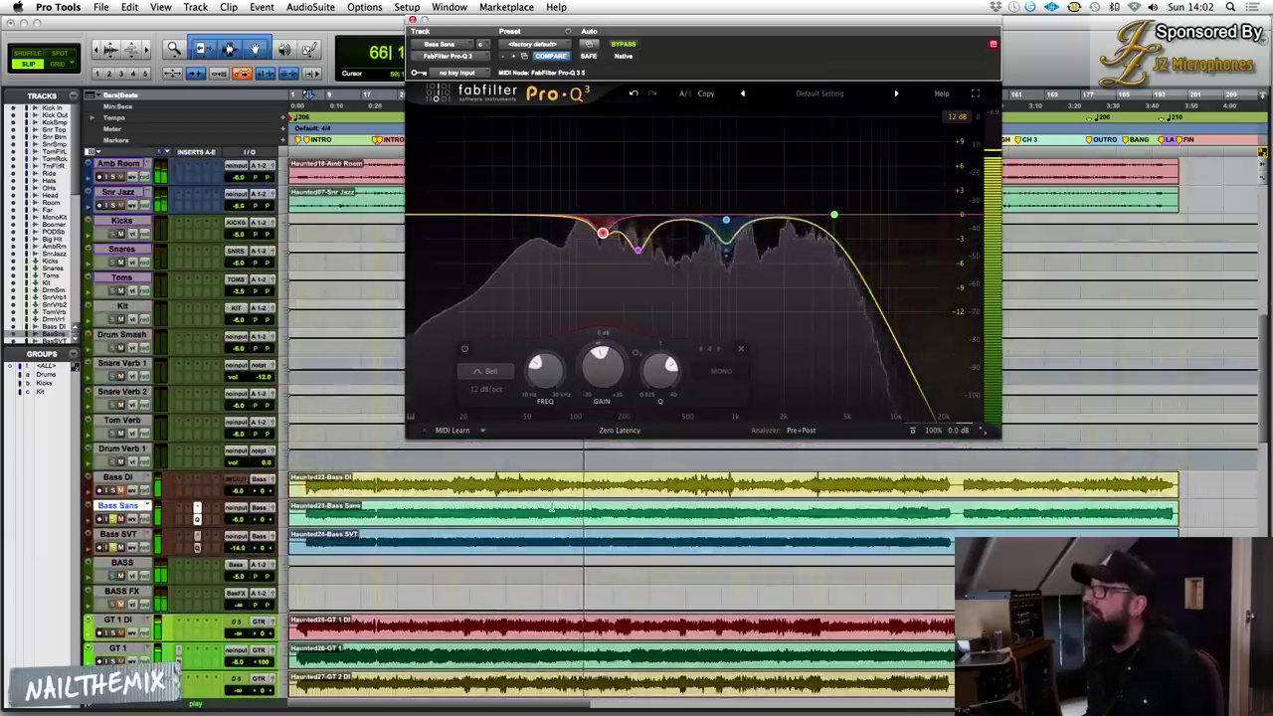
left_click_drag(552, 508, 620, 545)
key("t")
key("t")
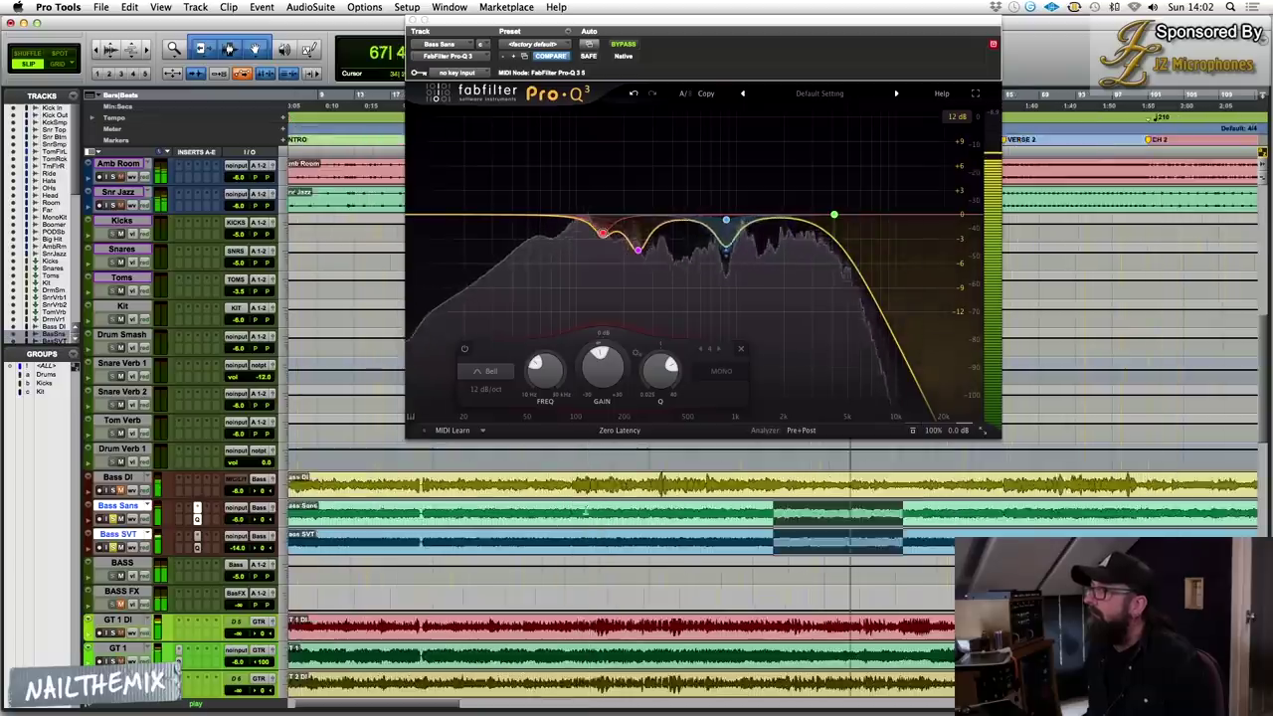
left_click_drag(810, 514, 806, 517)
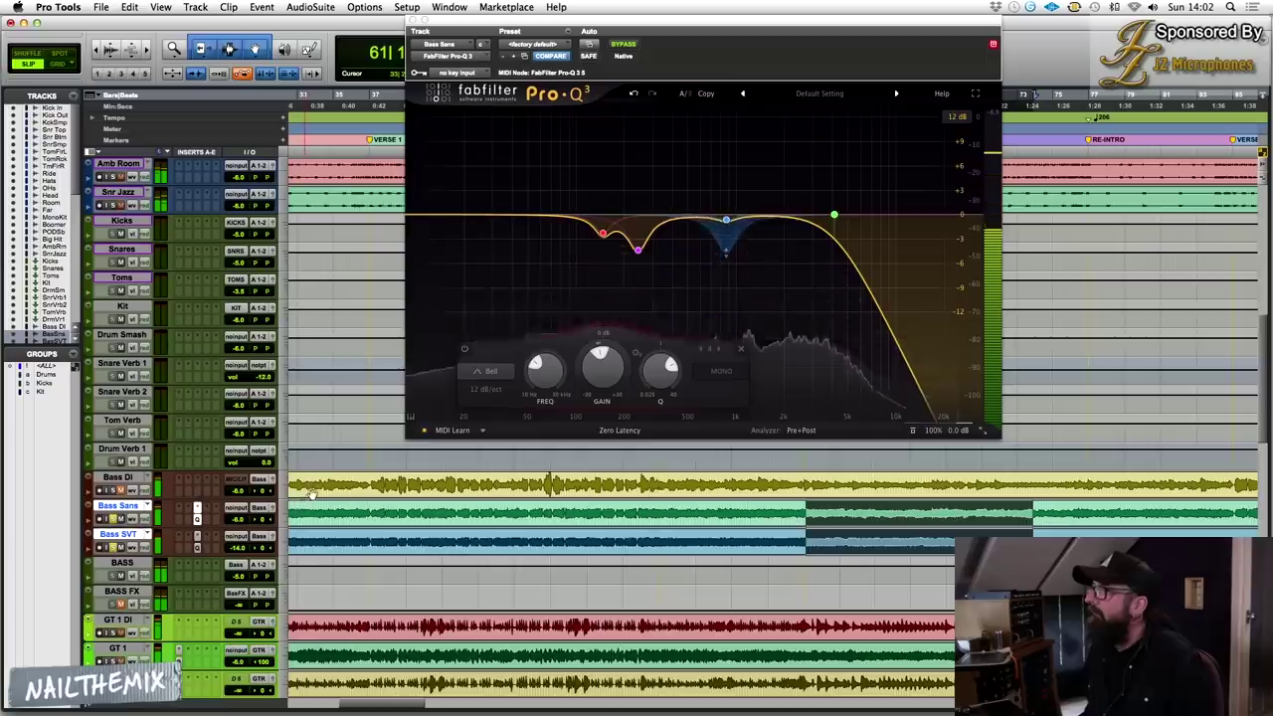
Insert the stereo FabFilter Pro-MB on the first insert slot of the BASS bus.
left_click(180, 568)
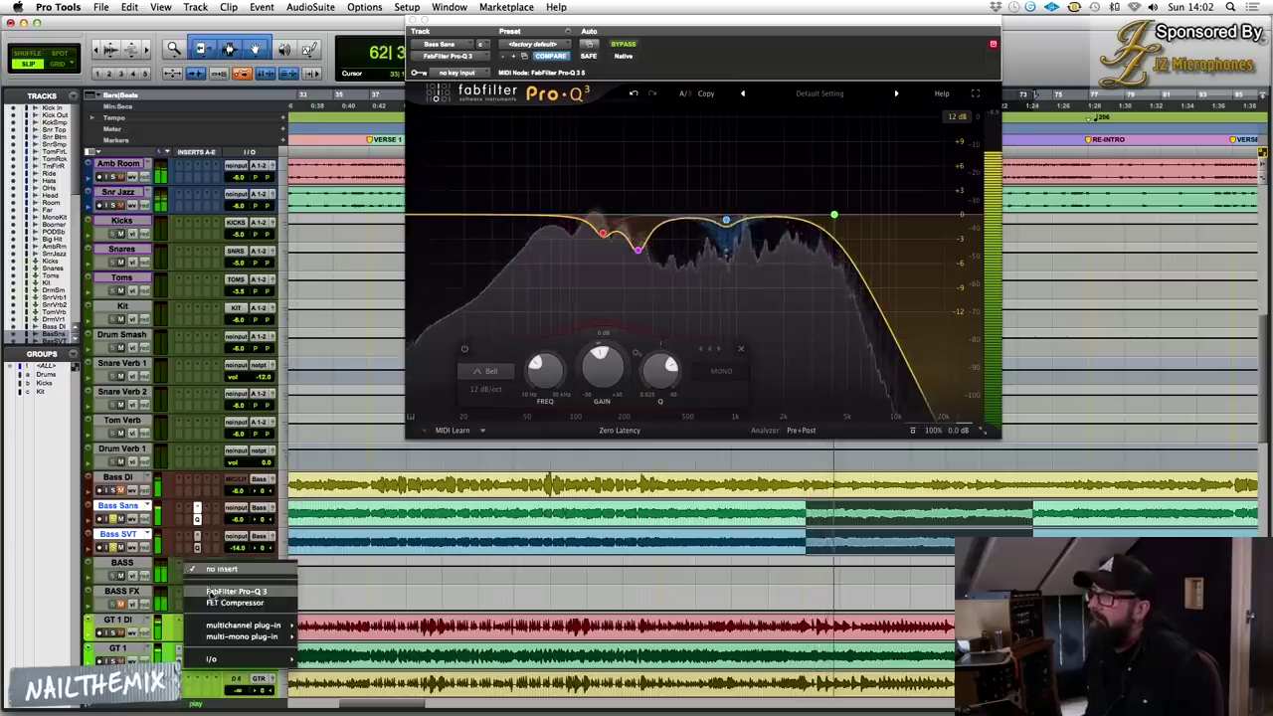
mouse_move(220, 627)
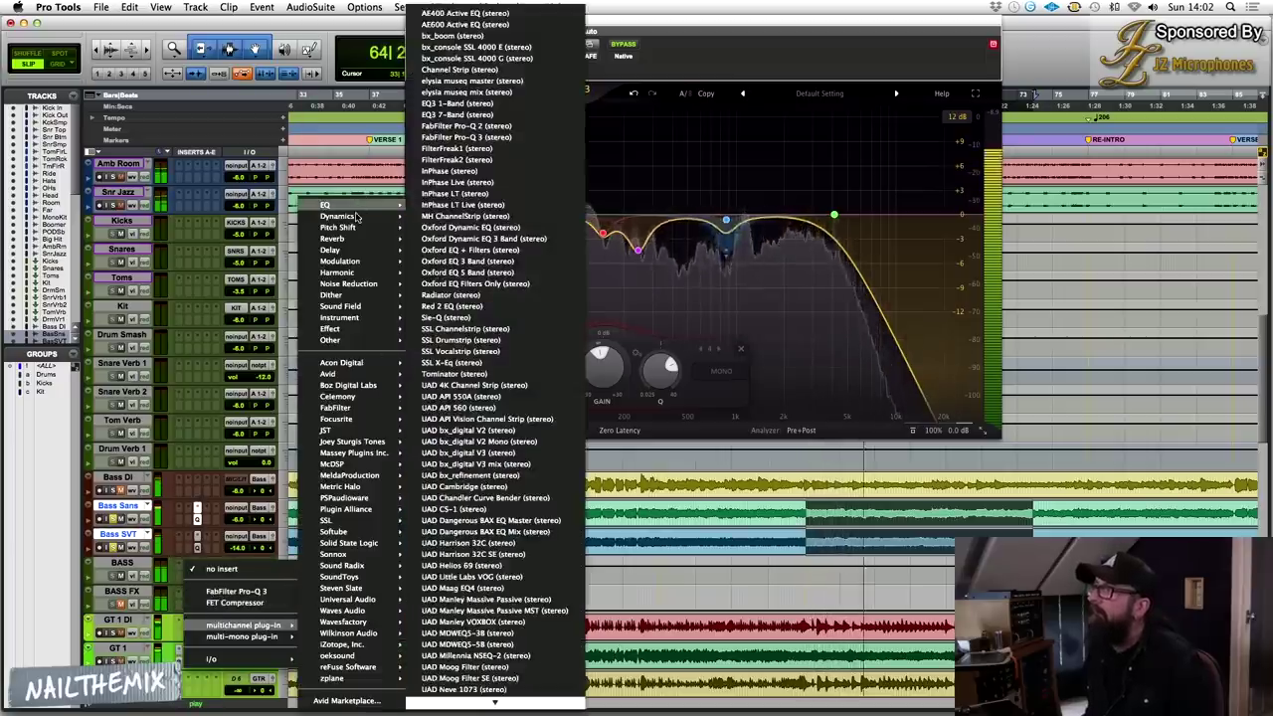
mouse_move(343, 216)
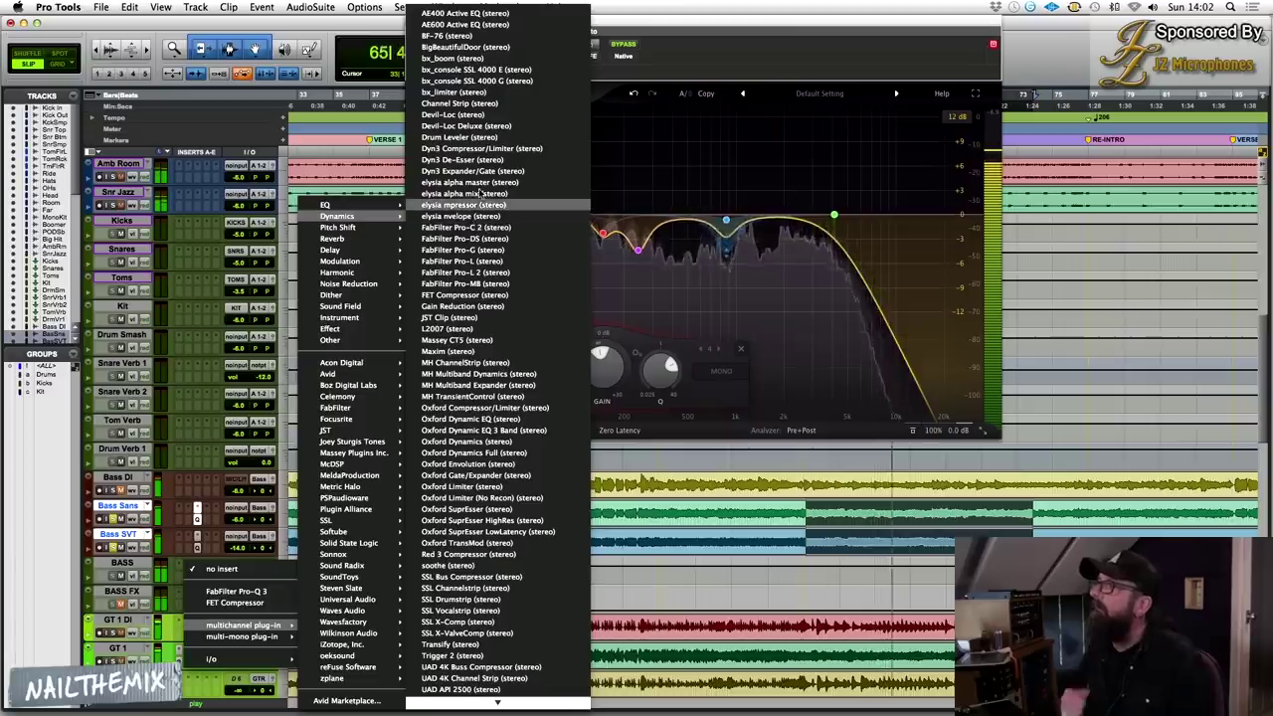
left_click(482, 285)
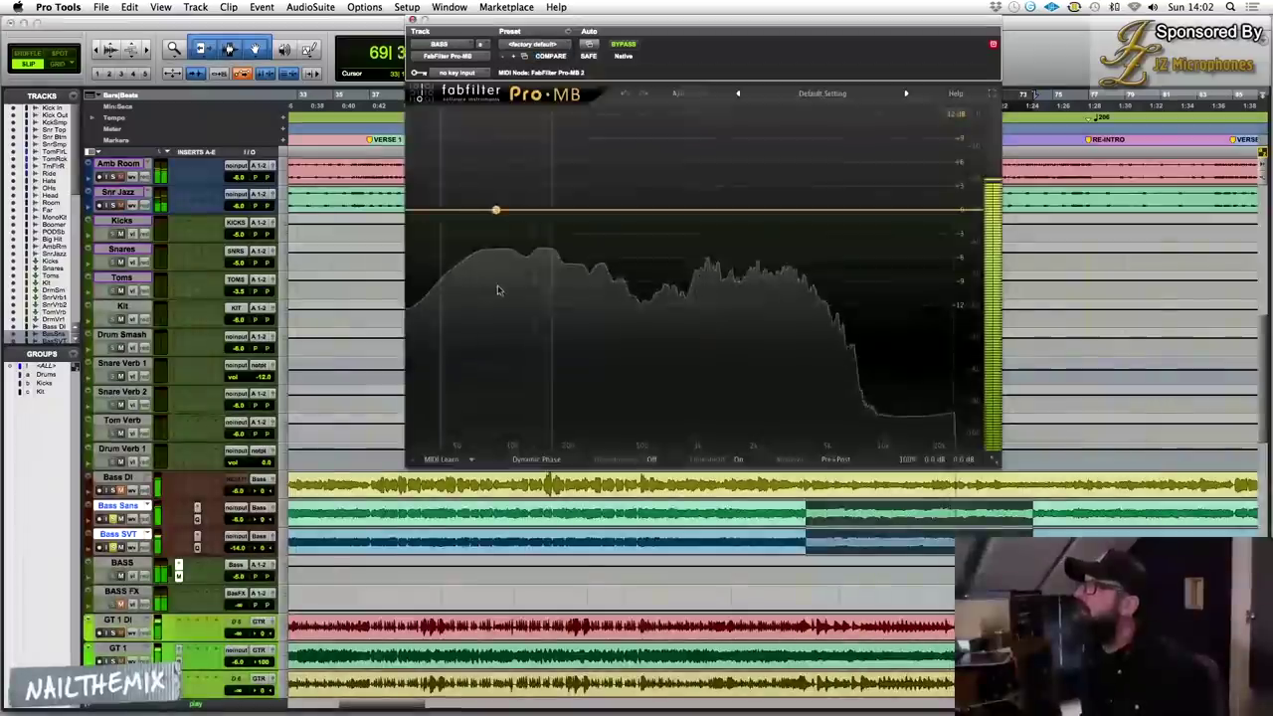
Create a low compression band in Pro-MB with its upper crossover at about 120 Hz and toggle its solo.
left_click(466, 213)
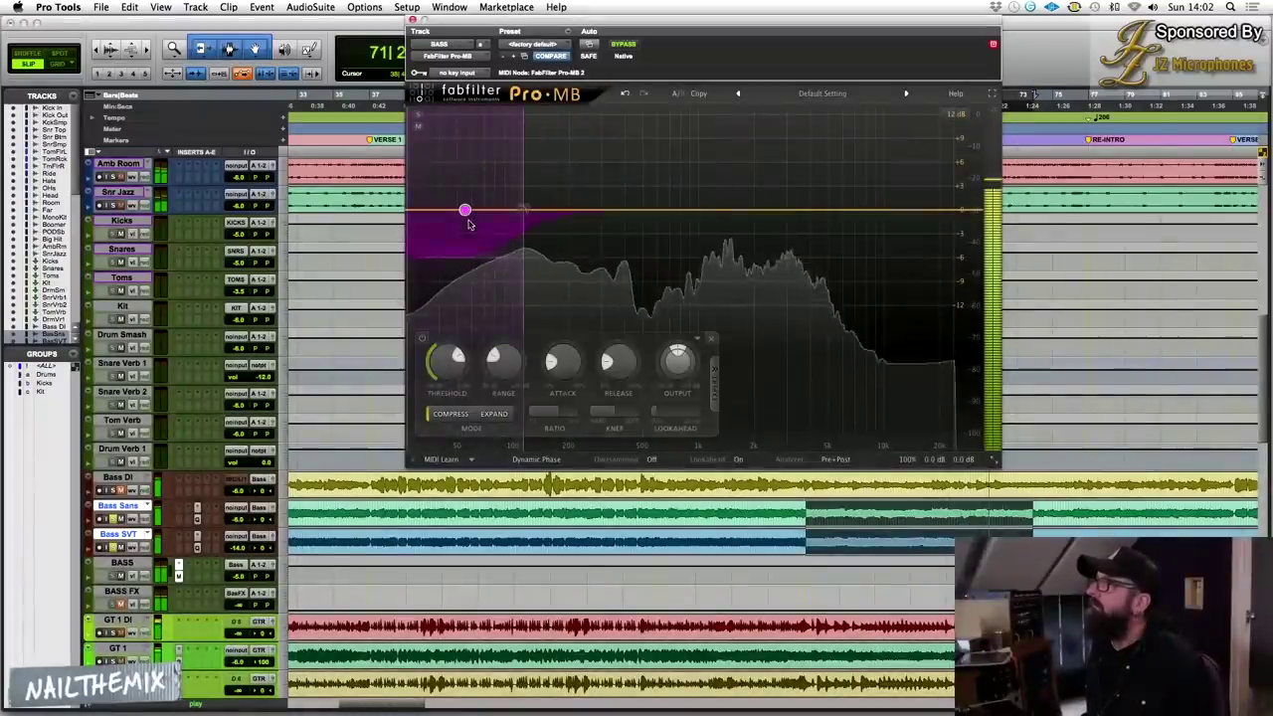
mouse_move(520, 210)
left_mouse_down()
mouse_move(567, 210)
mouse_move(529, 210)
left_mouse_up()
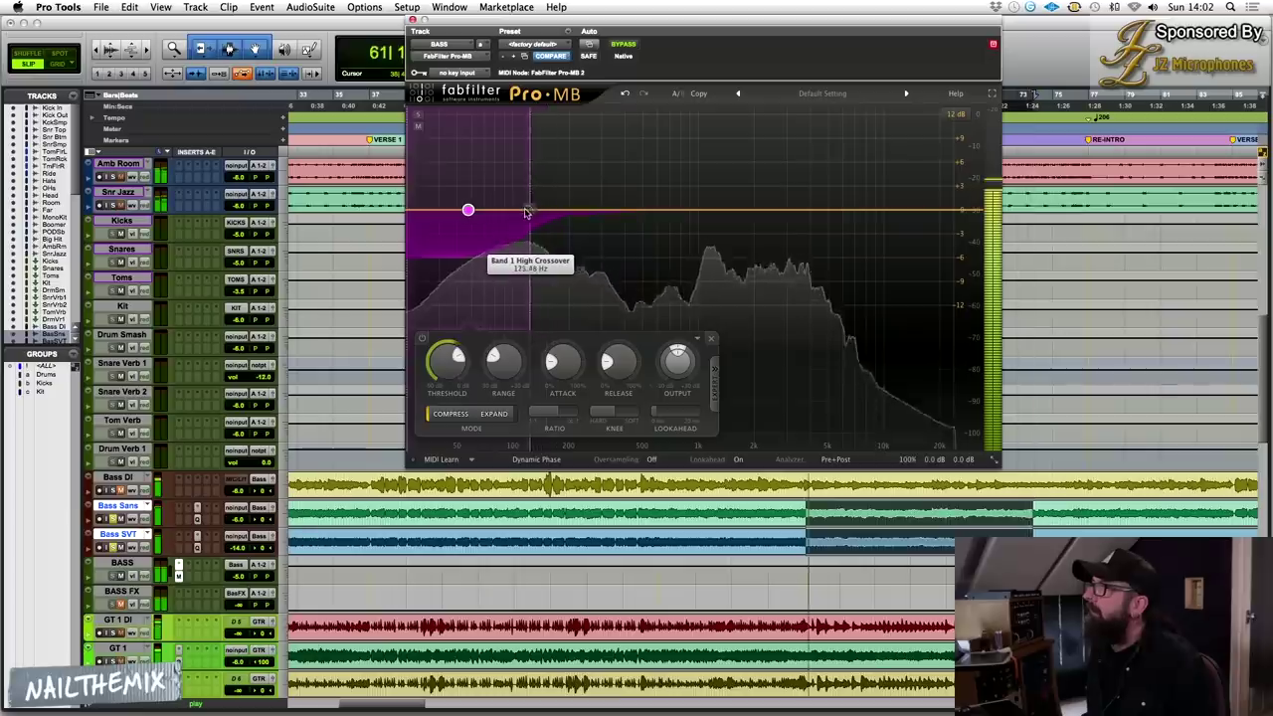
left_click(419, 116)
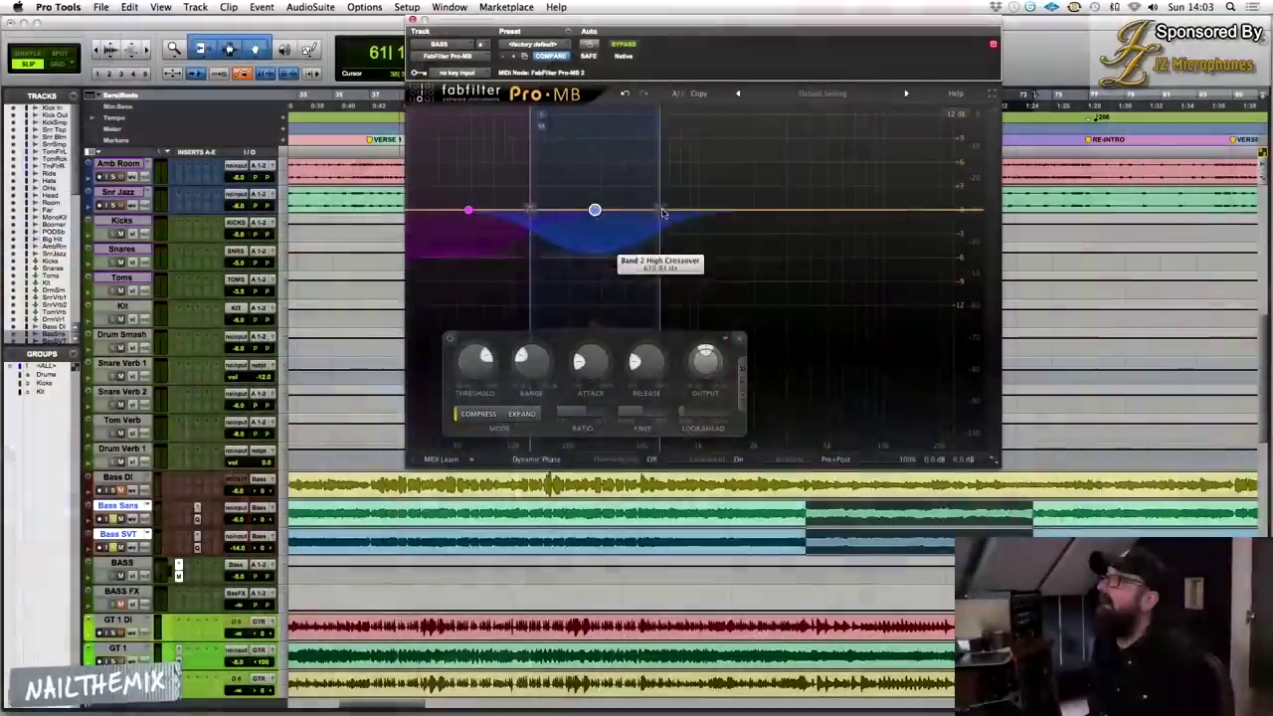
Add a third and fourth band with lower crossovers at about 530 Hz and 2.7 kHz, extending the fourth to the spectrum's upper end.
left_click(724, 210)
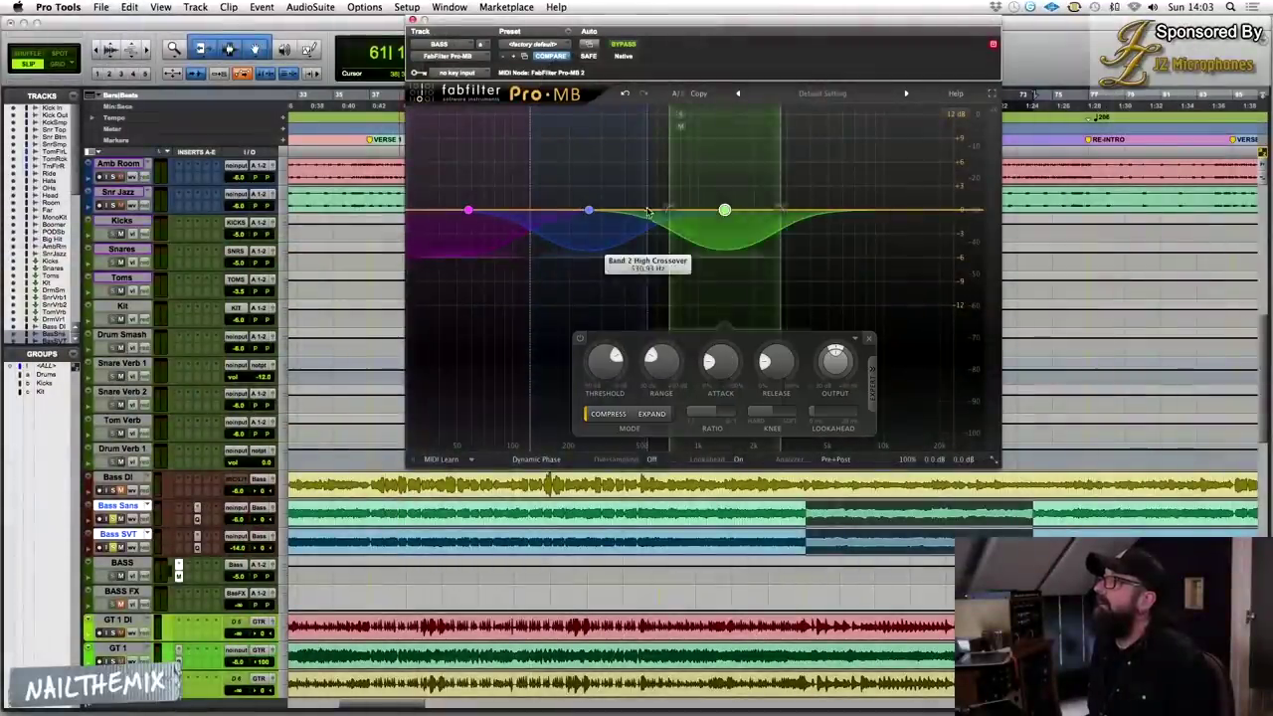
left_click_drag(669, 210, 648, 210)
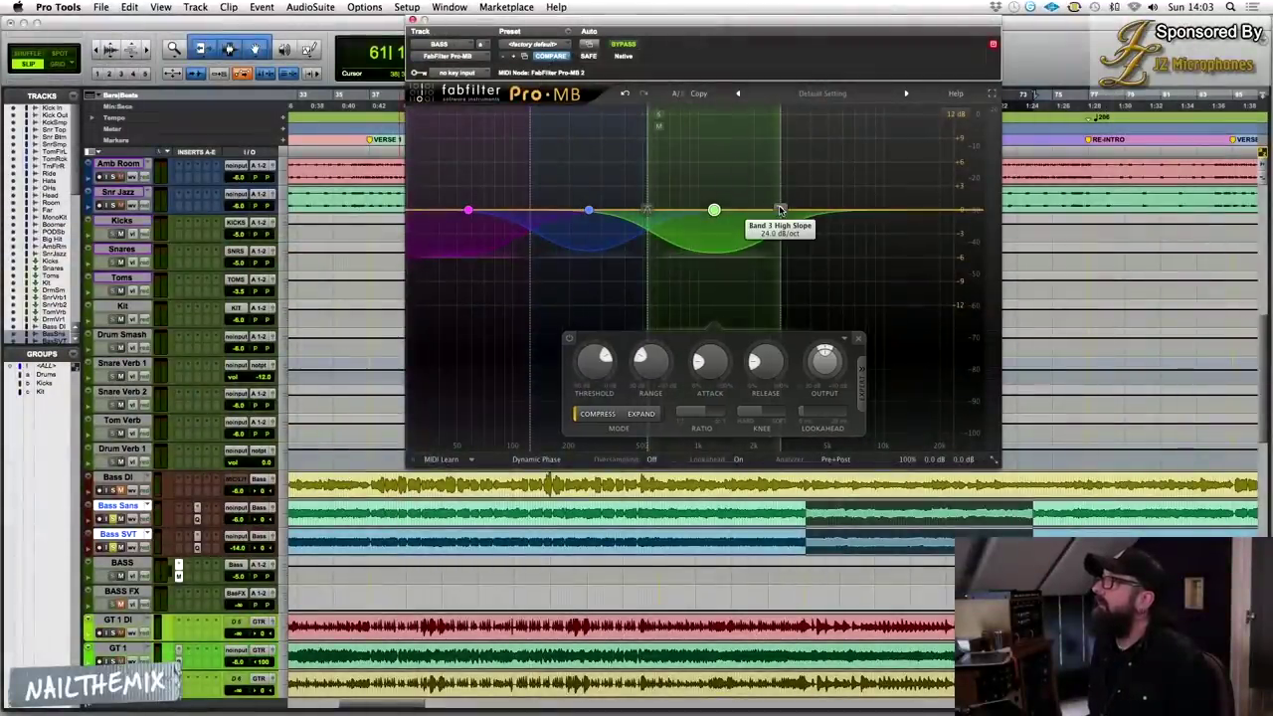
left_click(862, 211)
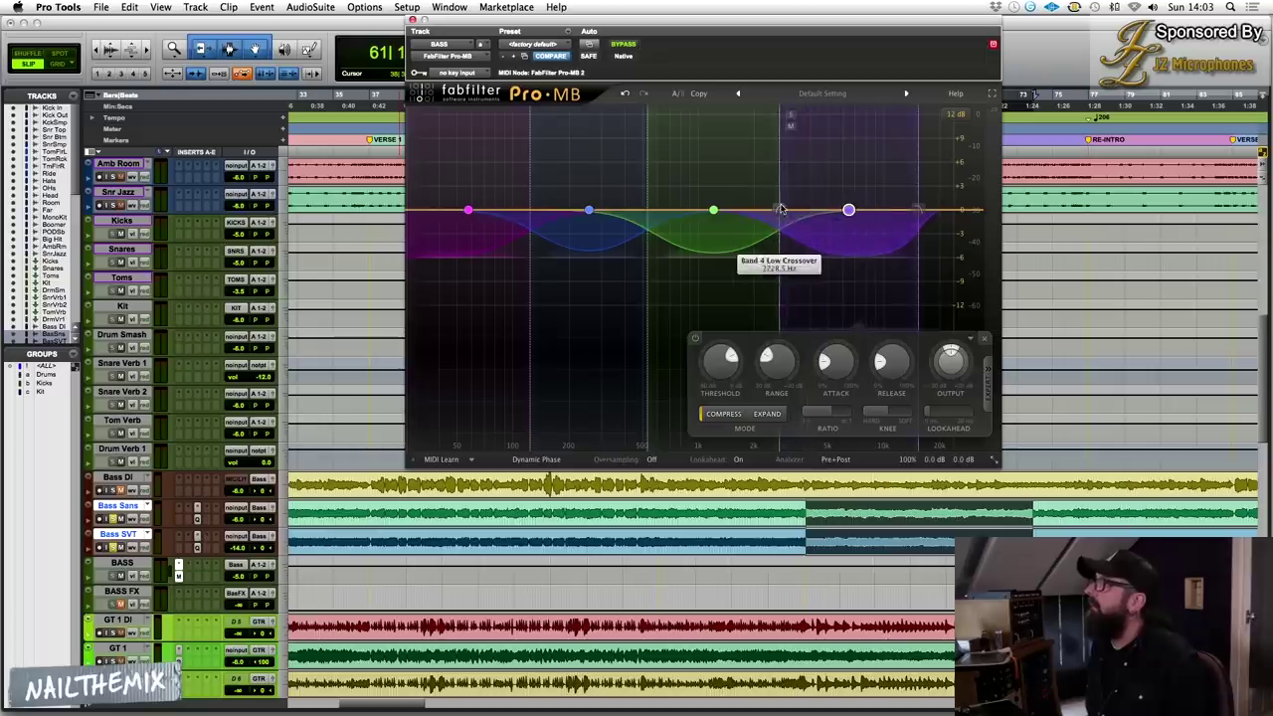
left_click_drag(917, 210, 983, 211)
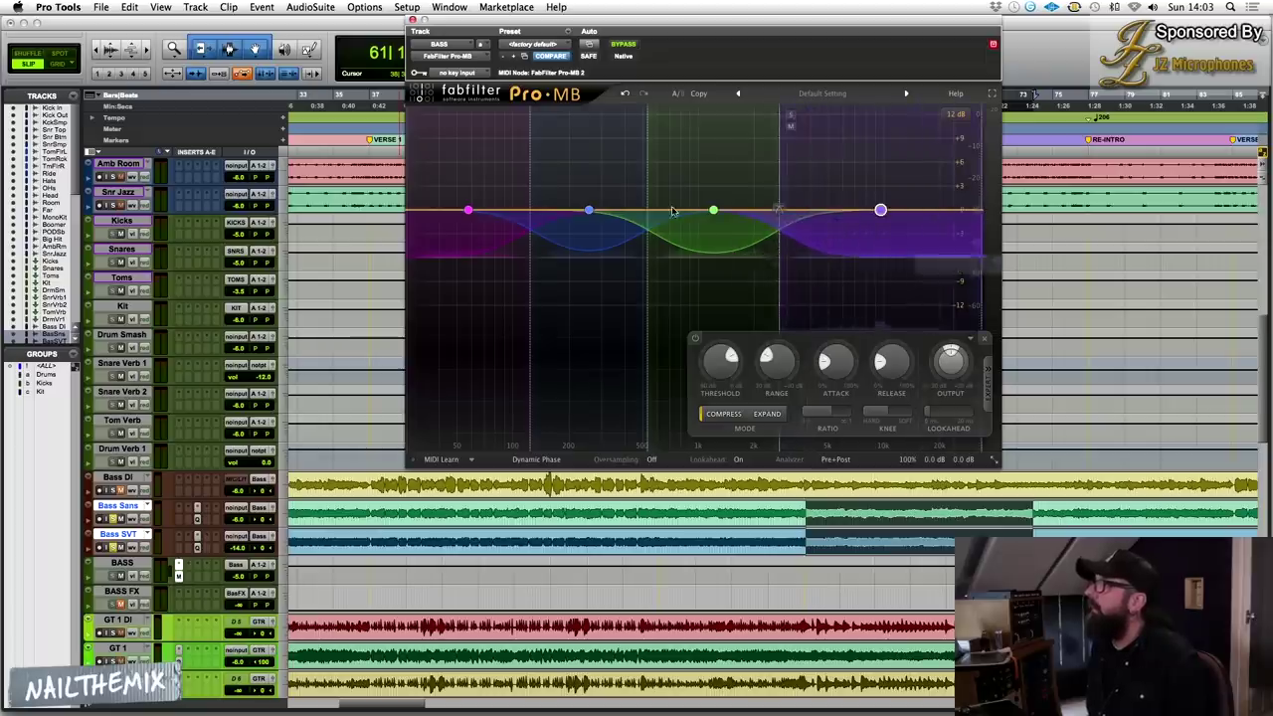
Play the bass with the highest band soloed, lower that band's threshold, and end its solo.
key("space")
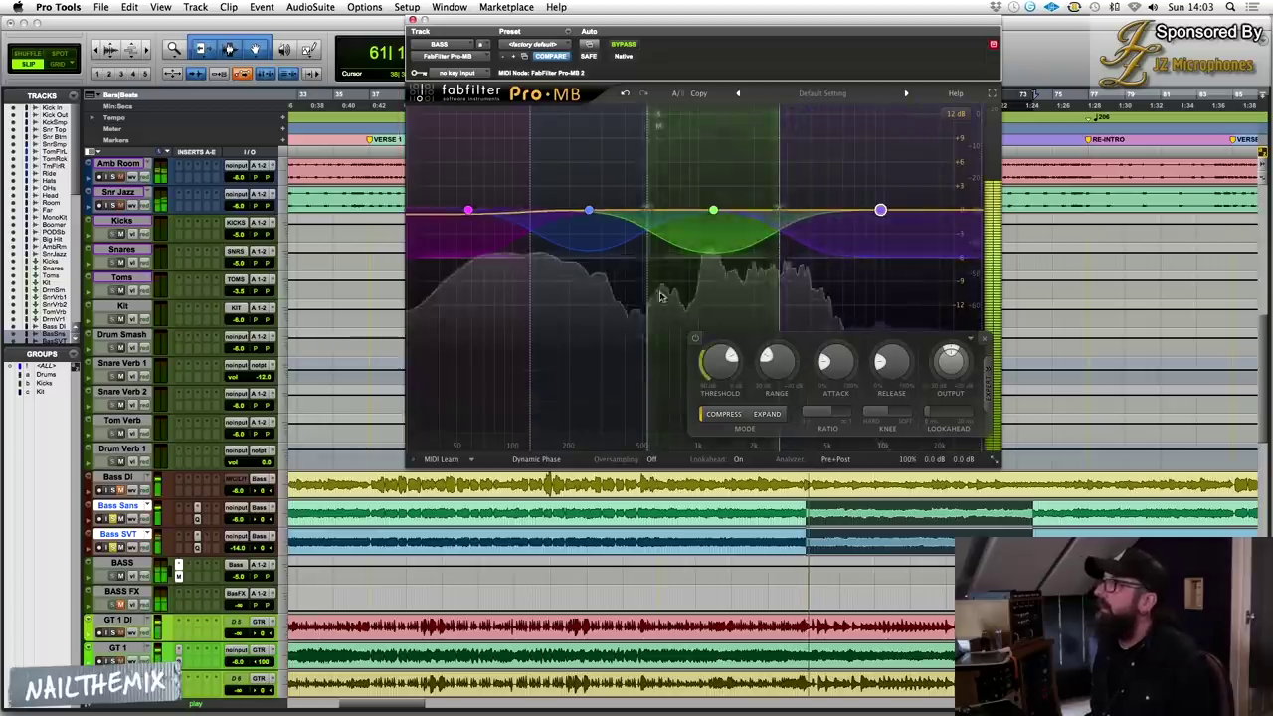
left_click(791, 116)
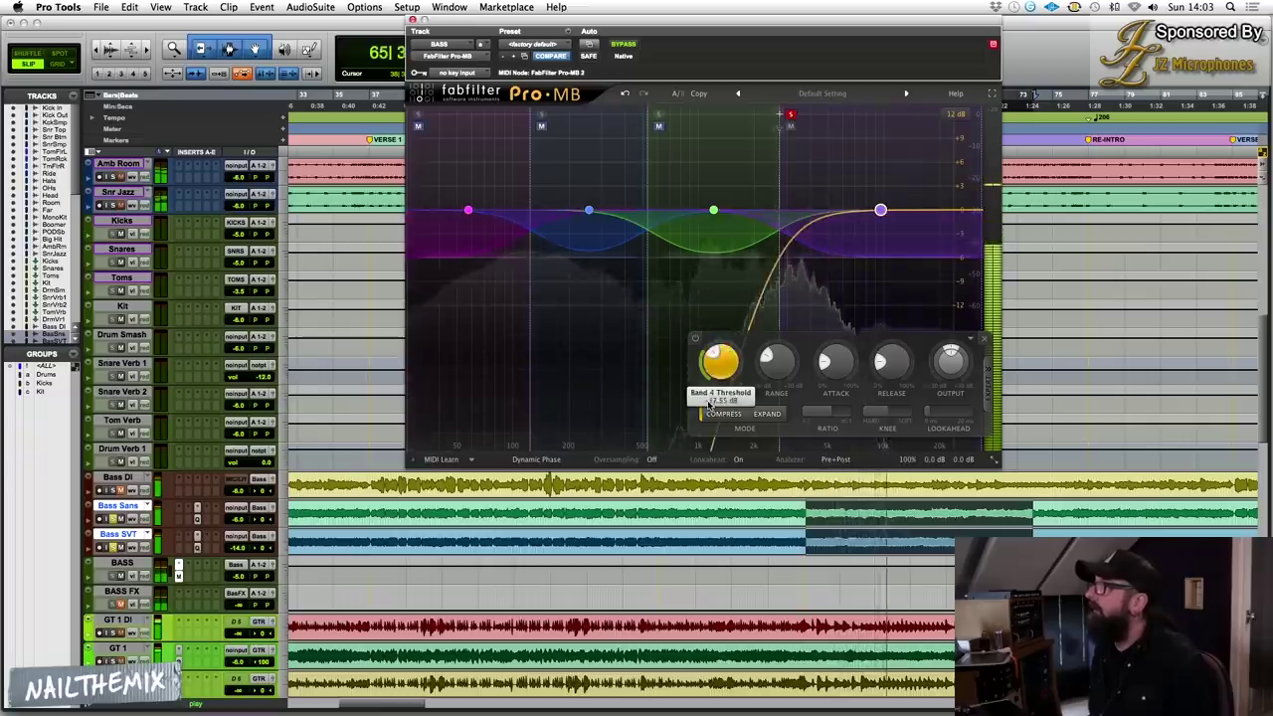
left_click_drag(706, 424, 714, 404)
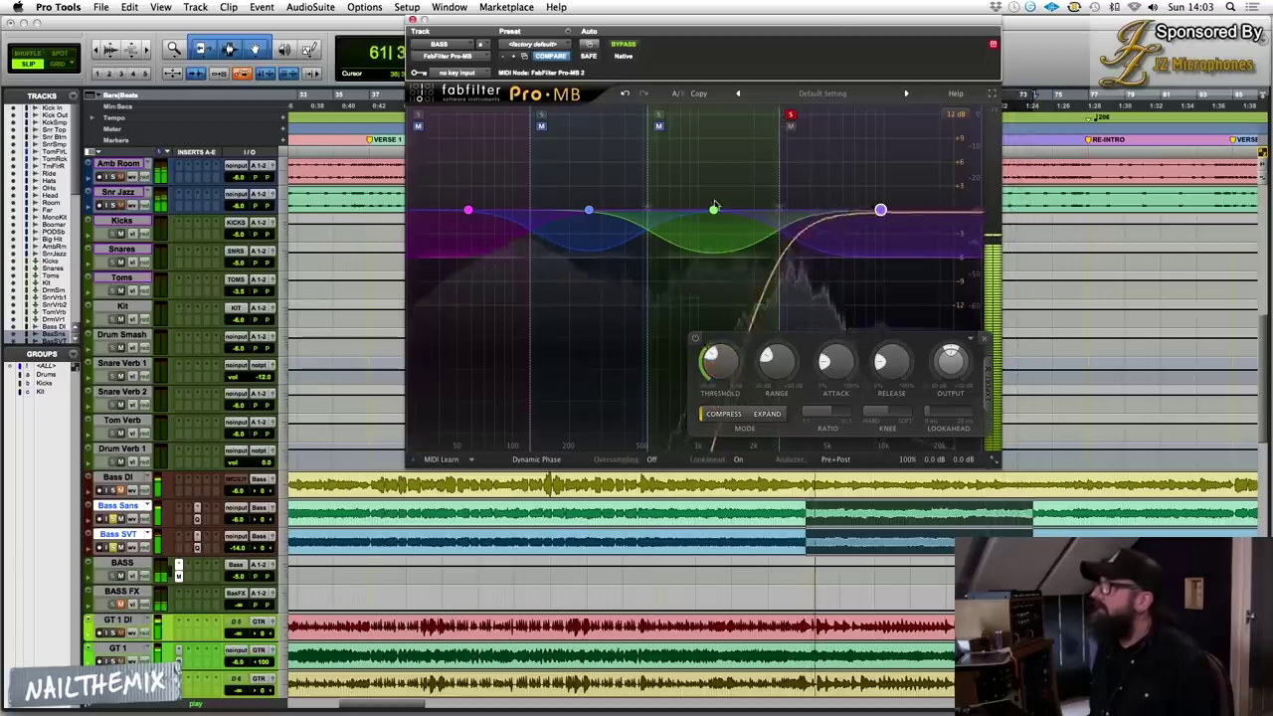
left_click(792, 115)
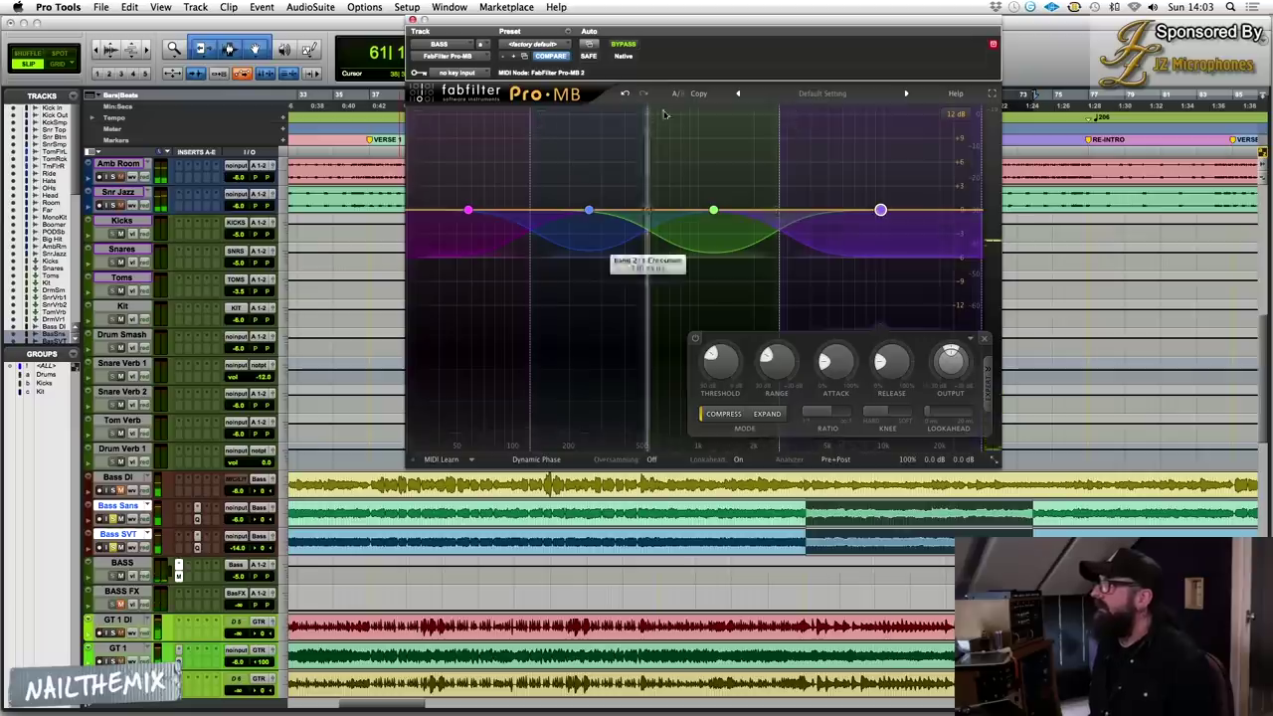
Solo the third band and lower its threshold while the bass loops.
left_click(658, 116)
left_click(658, 116)
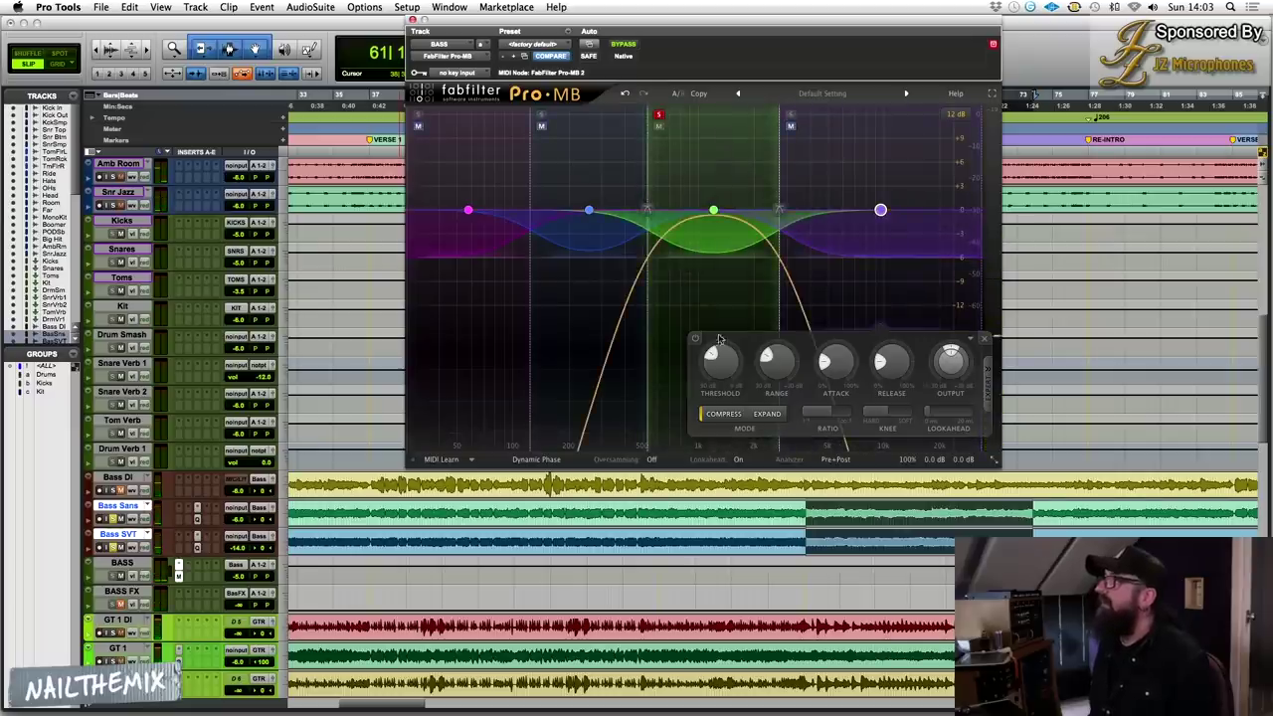
left_click(679, 155)
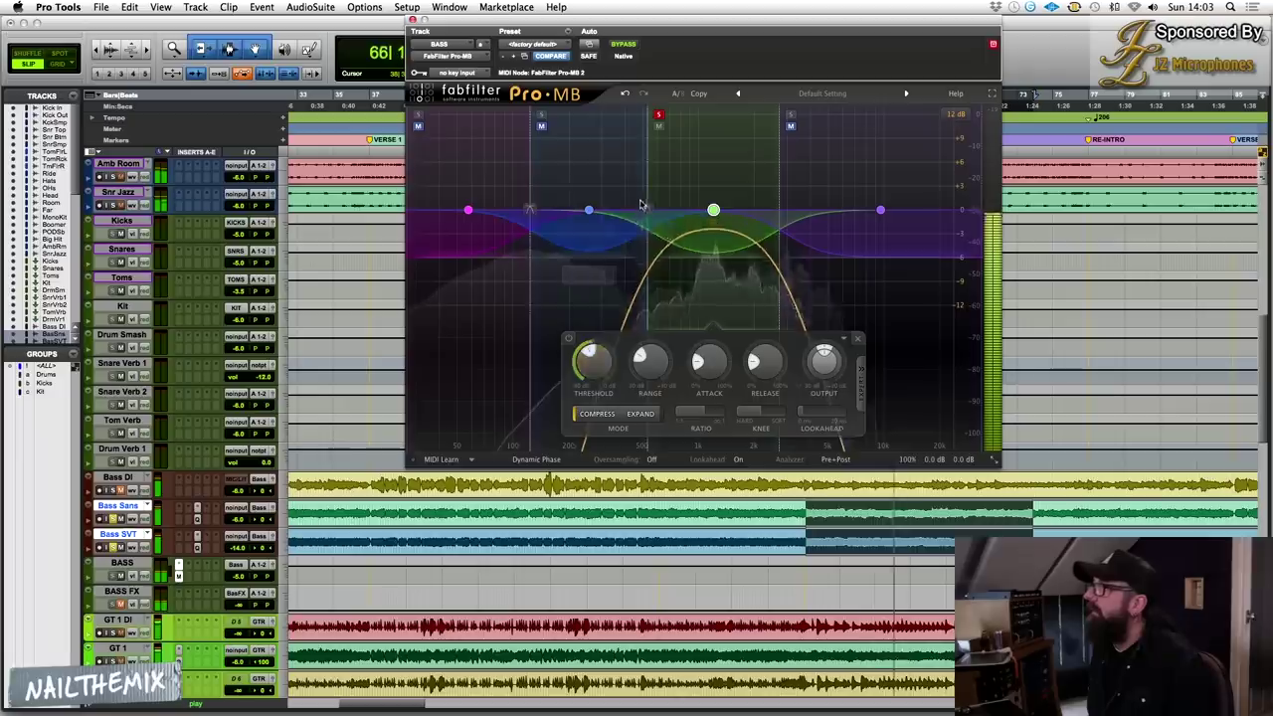
Narrow the third band slightly from both crossovers, set its threshold to about -34.6 dB, and end its solo.
left_click_drag(646, 177, 657, 210)
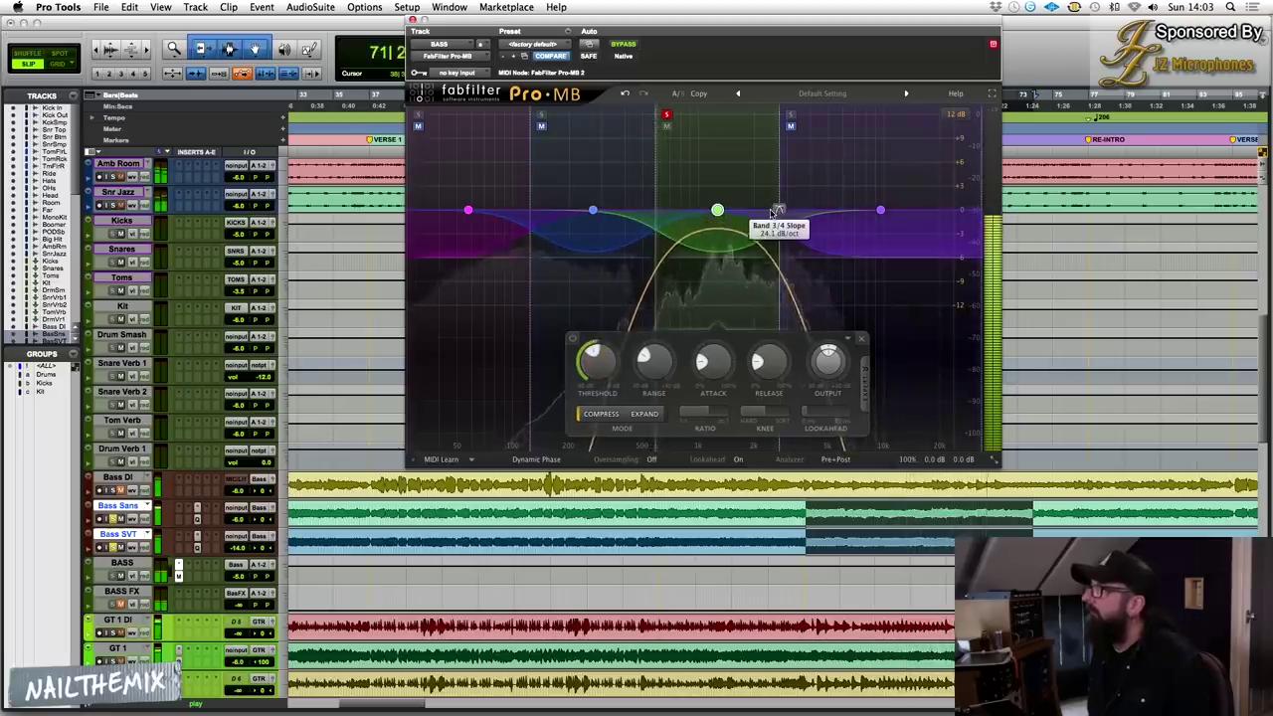
left_click_drag(776, 211, 775, 211)
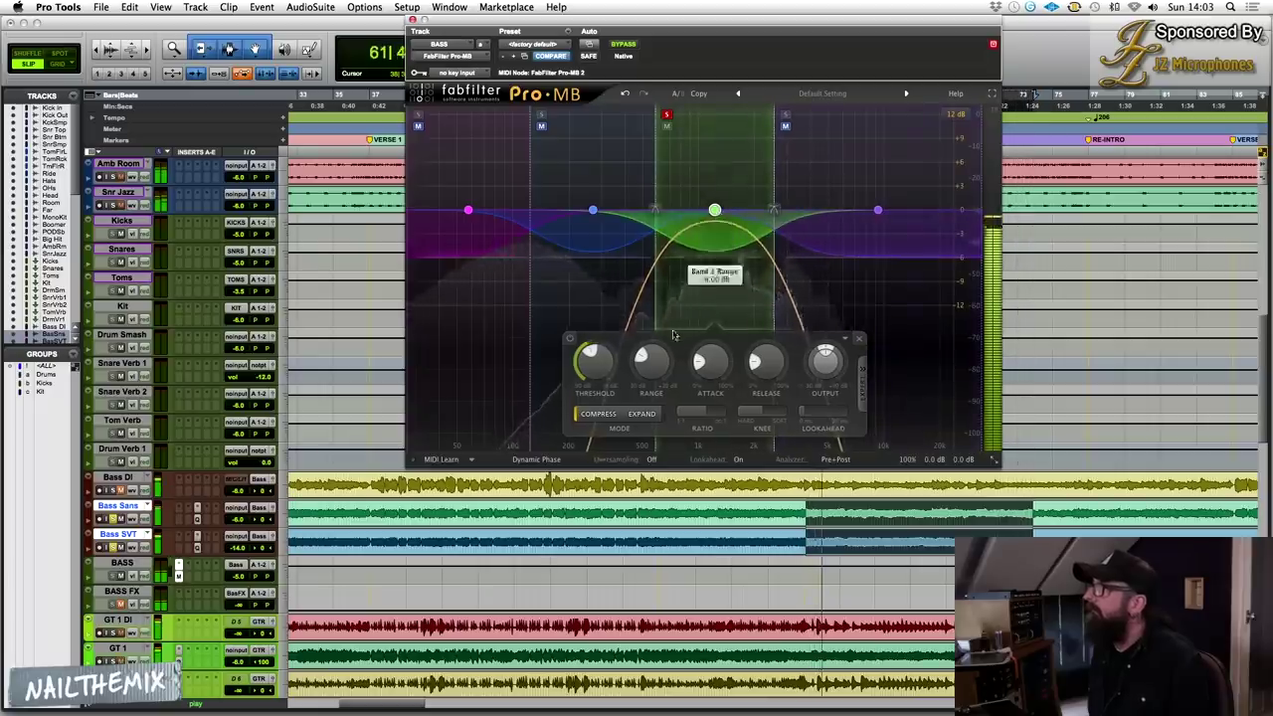
scroll(589, 365, "down", 5)
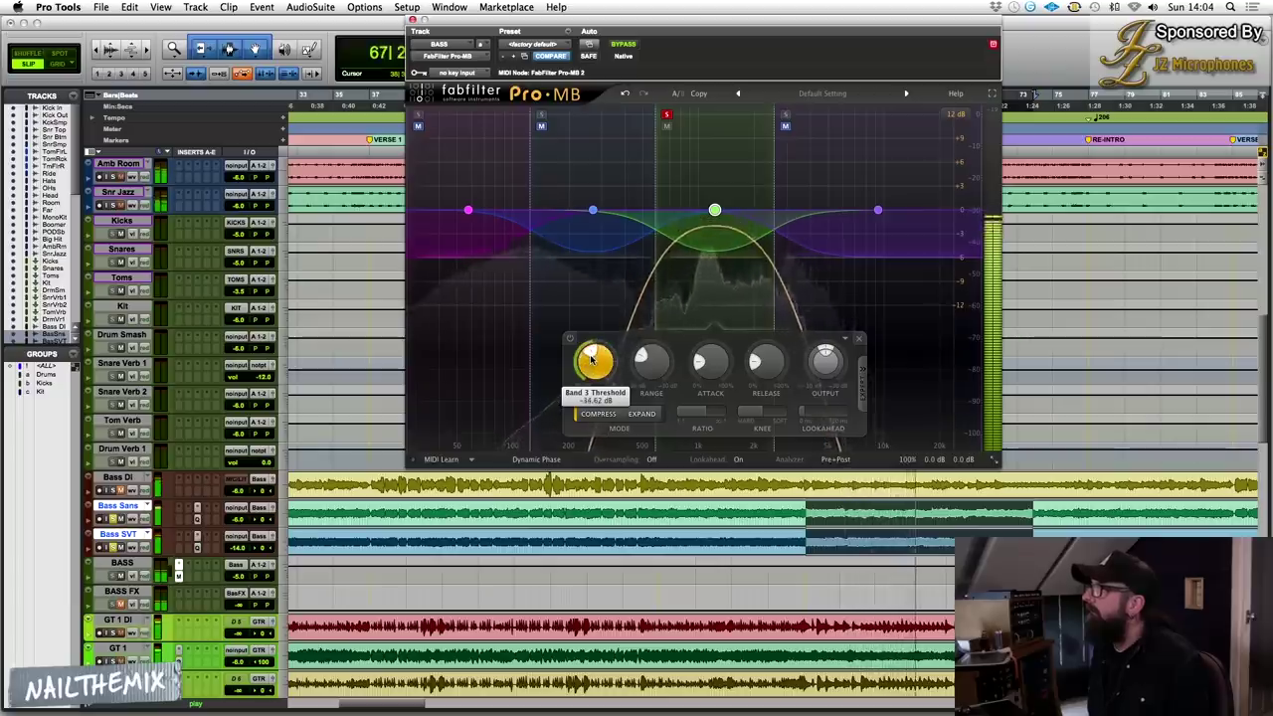
left_click(666, 116)
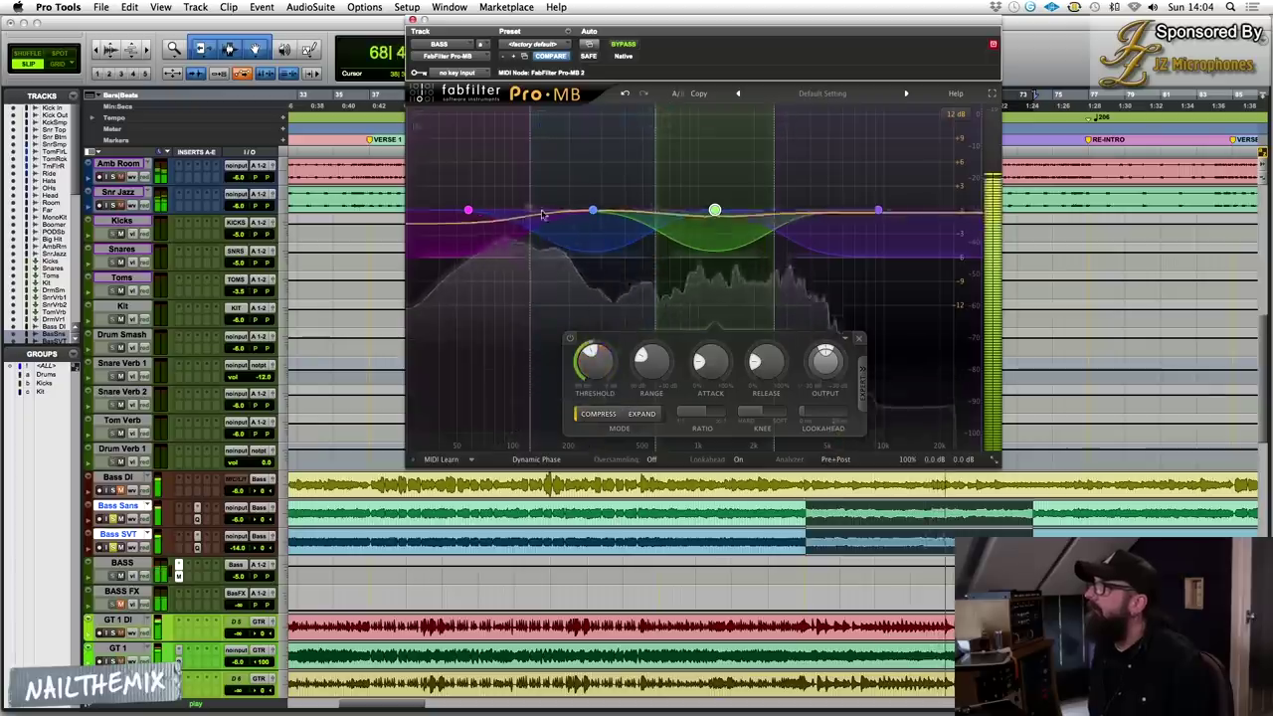
Solo the second band and lower its threshold.
left_click(542, 115)
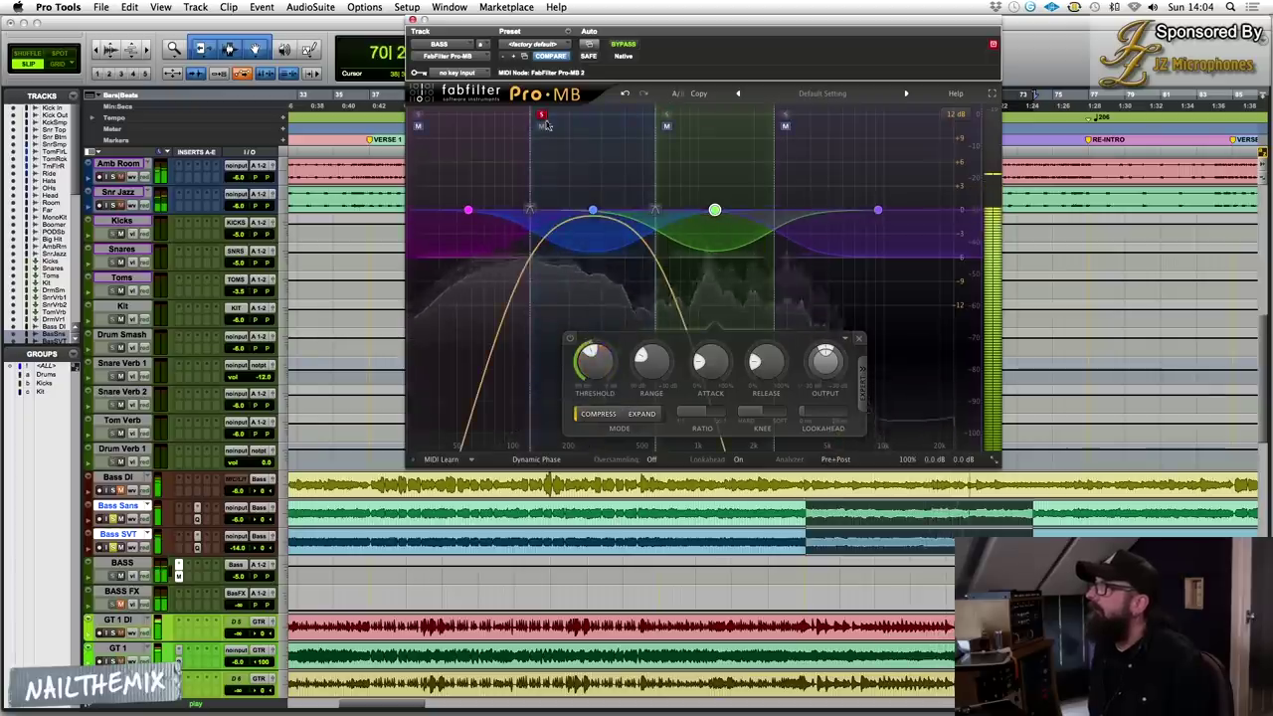
left_click(594, 212)
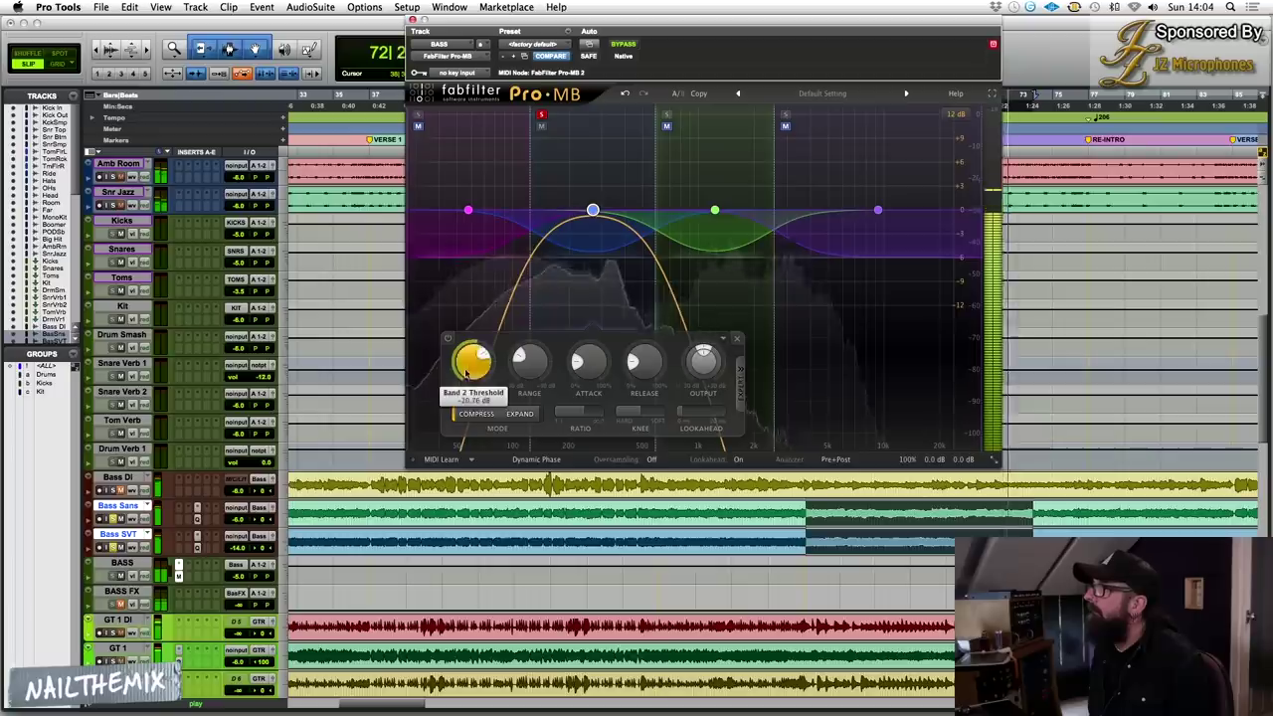
left_click_drag(467, 369, 456, 402)
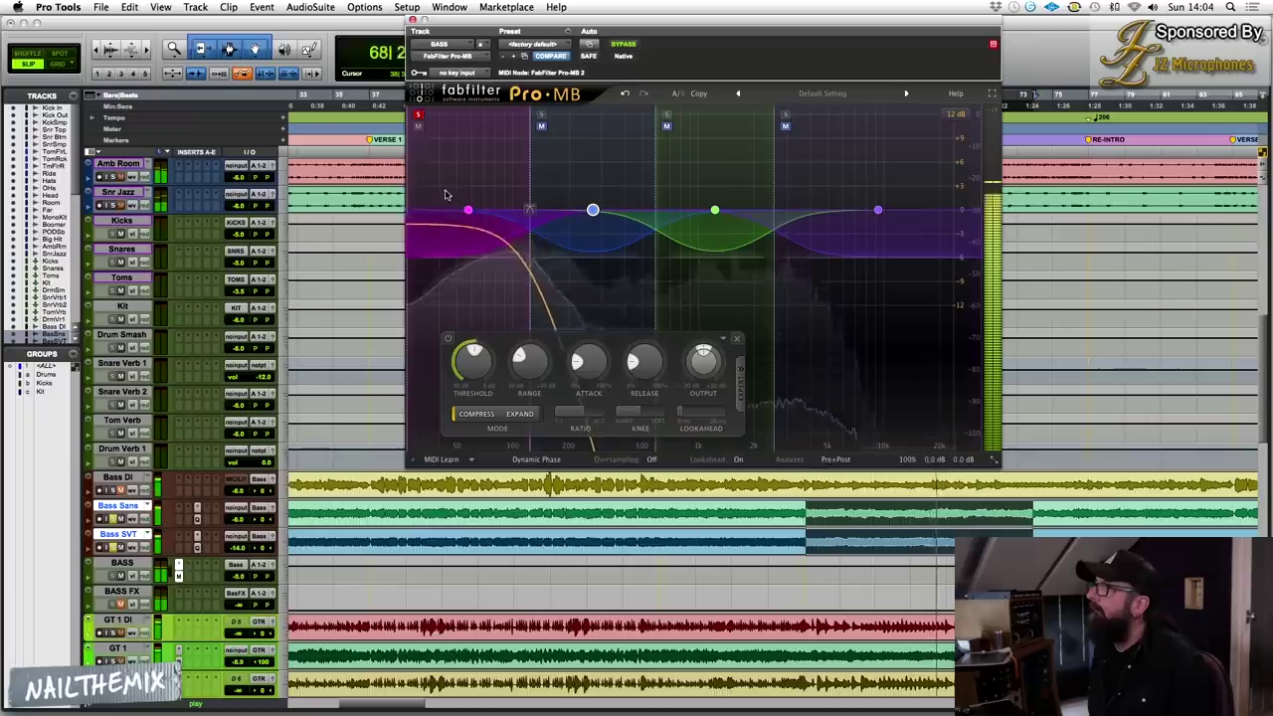
Lower the soloed first band's threshold to about -28 dB and replay the bass from just before the VERSE 1 marker.
left_click(469, 210)
mouse_move(450, 365)
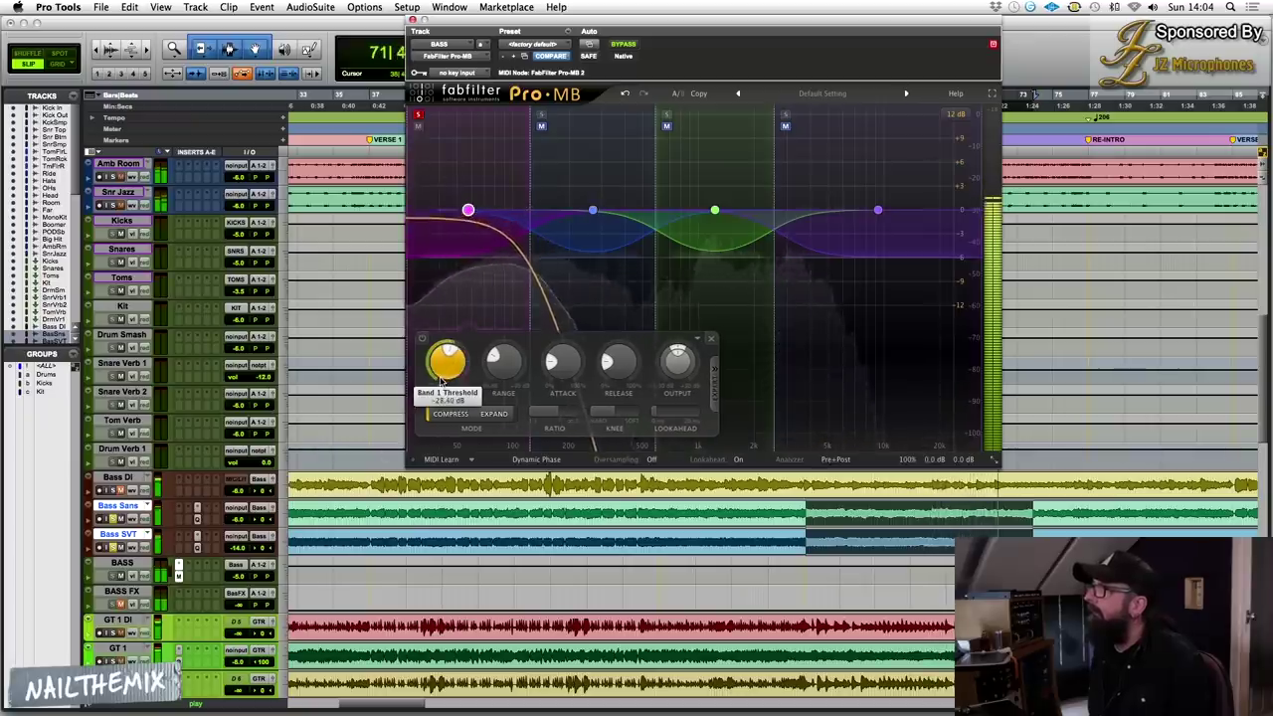
left_click(361, 505)
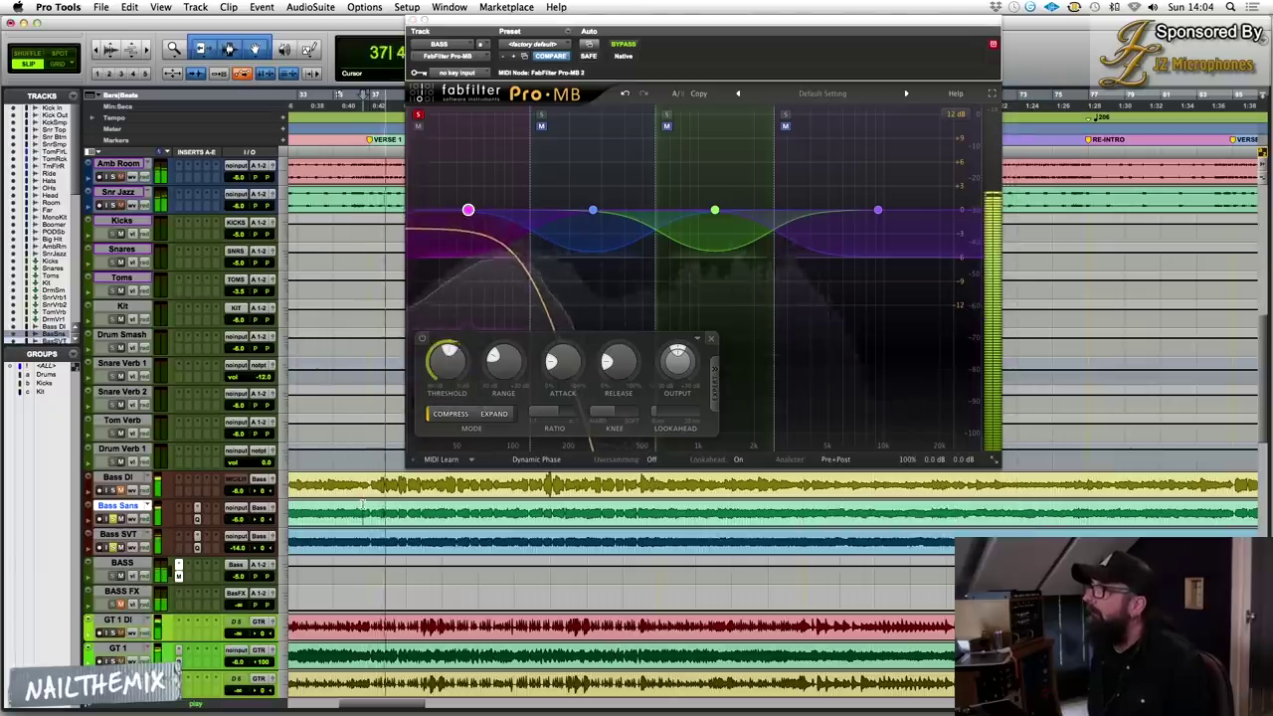
mouse_move(468, 211)
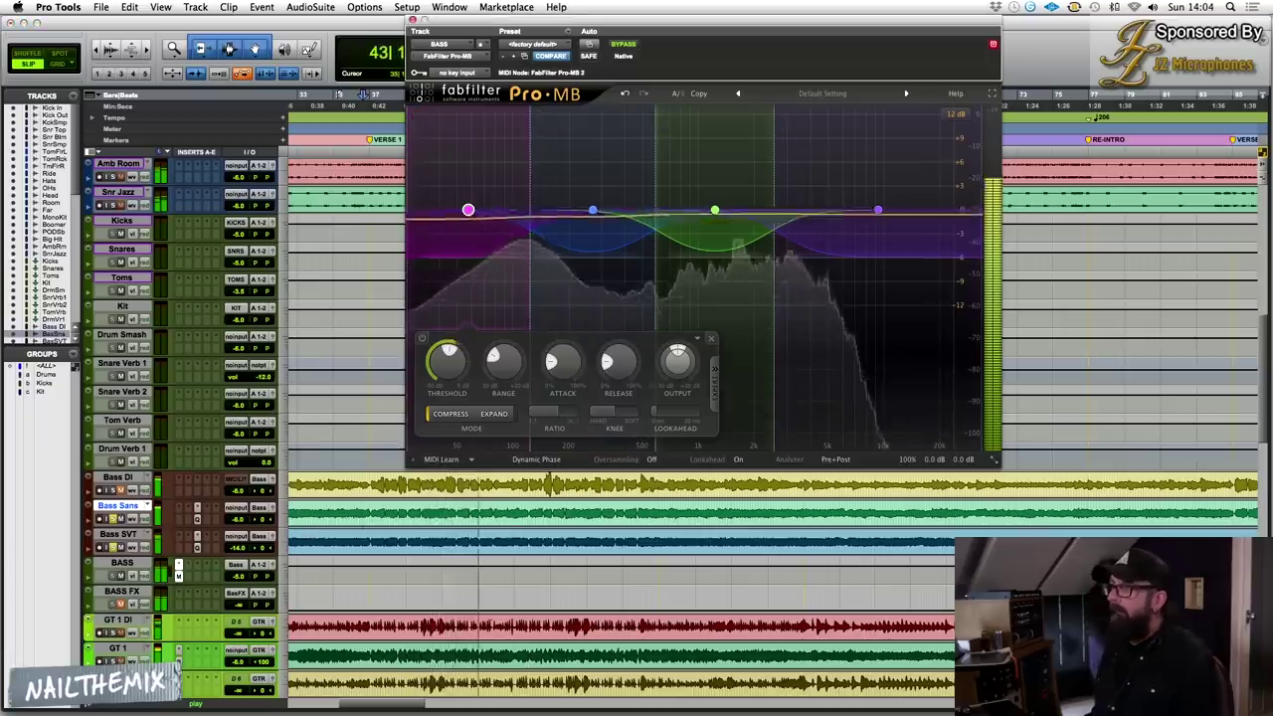
Solo the guitar tracks together with the bass and set the BASS bus level to -4.0 dB.
left_click(114, 632)
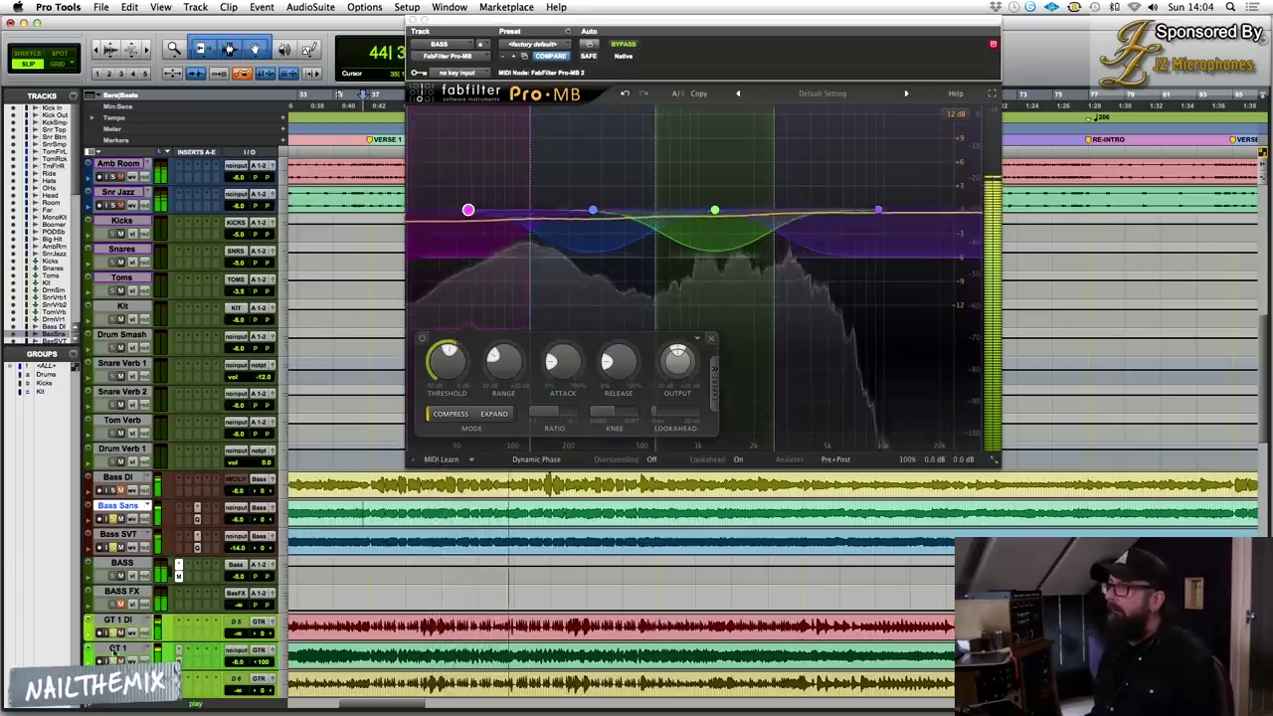
scroll(129, 627, "down", 3)
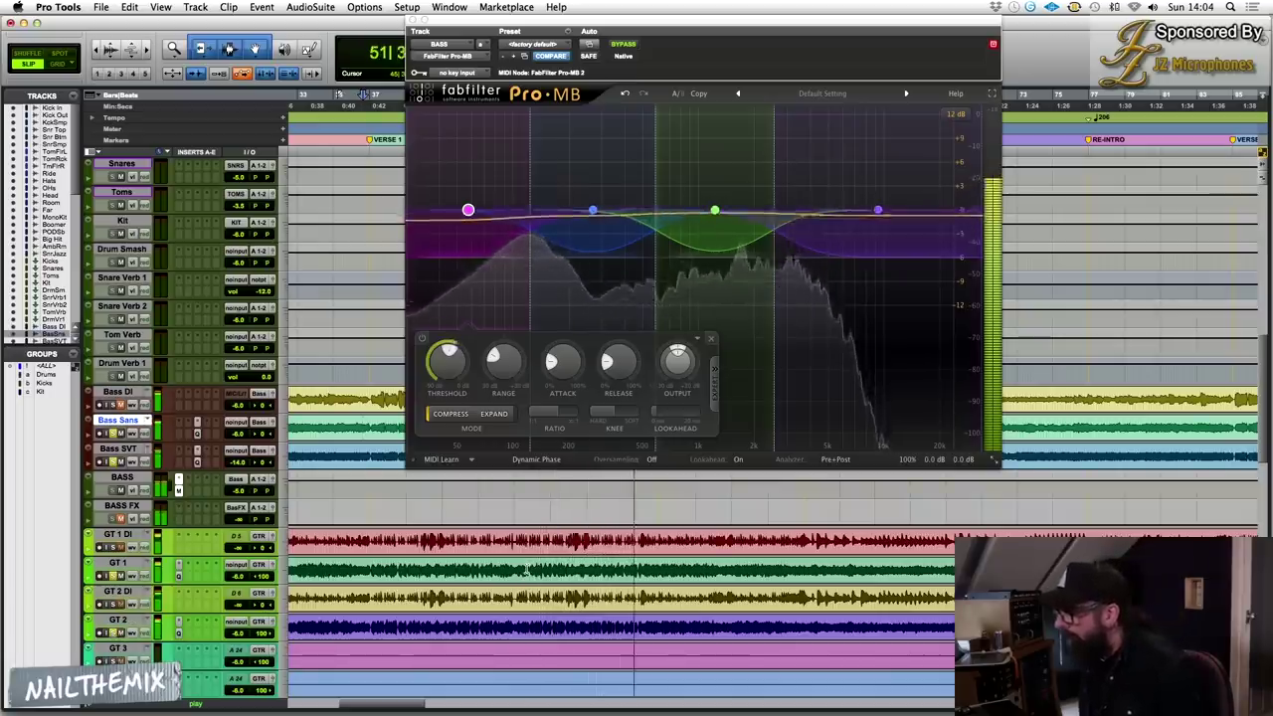
left_click(274, 480)
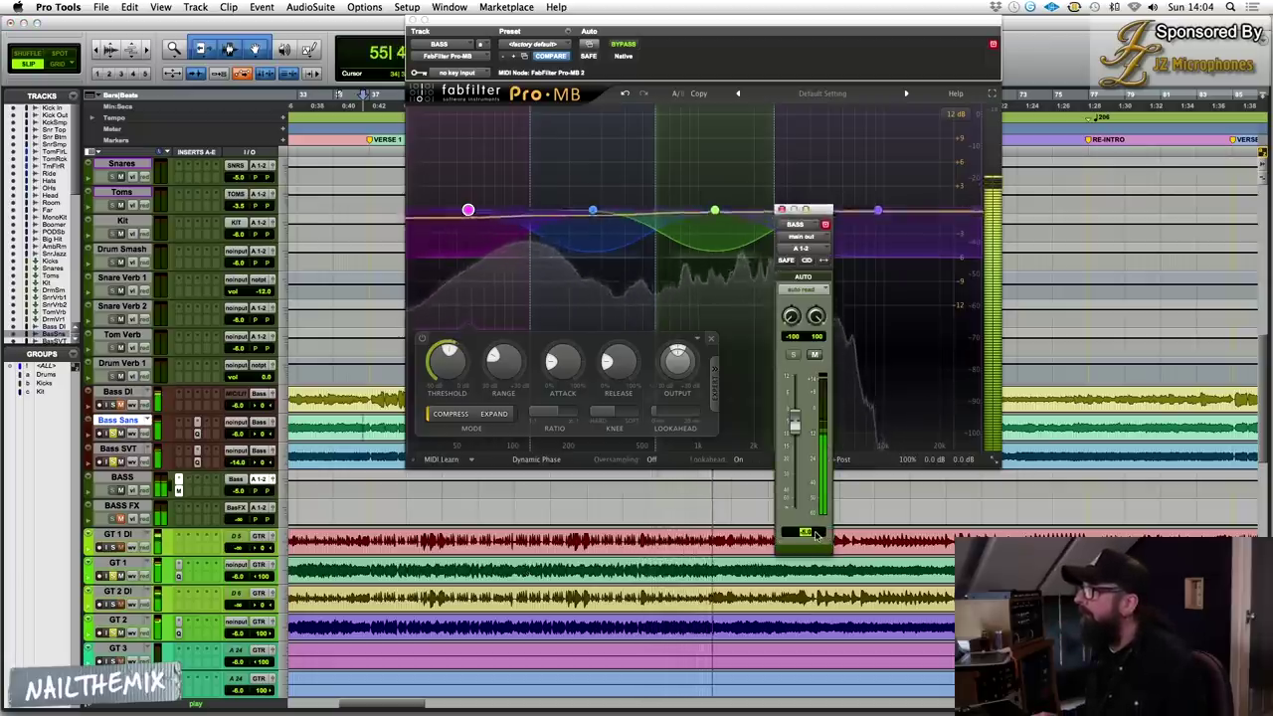
left_click(753, 538)
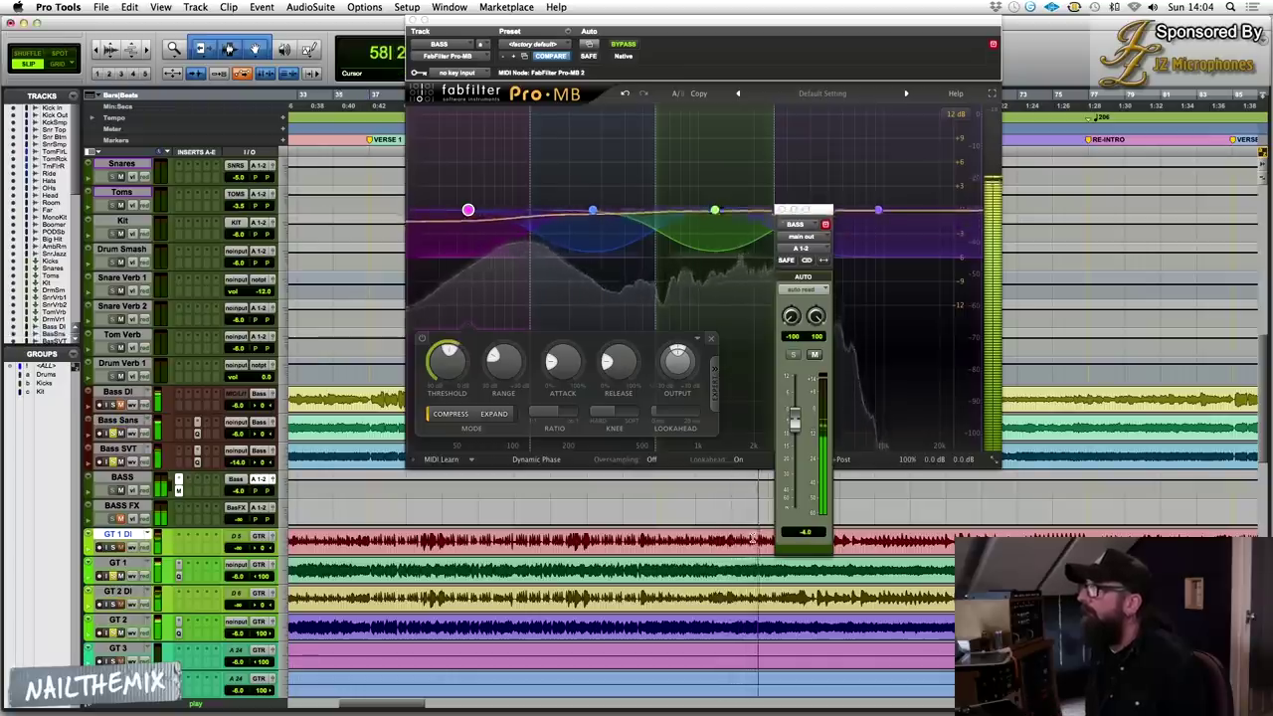
Place the edit cursor on BASS FX shortly after the VERSE 1 marker and browse multichannel plug-ins for a free BASS bus insert.
left_click(199, 484)
left_click(480, 501)
left_click(421, 511)
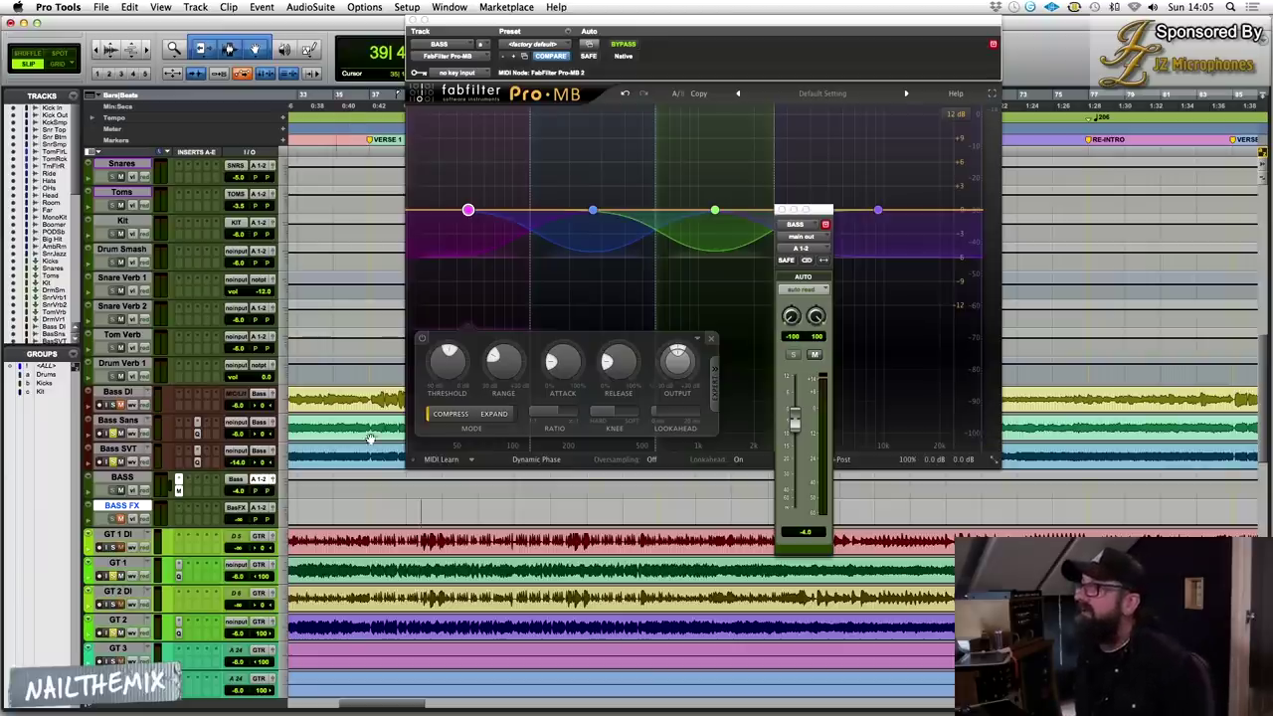
left_click(205, 485)
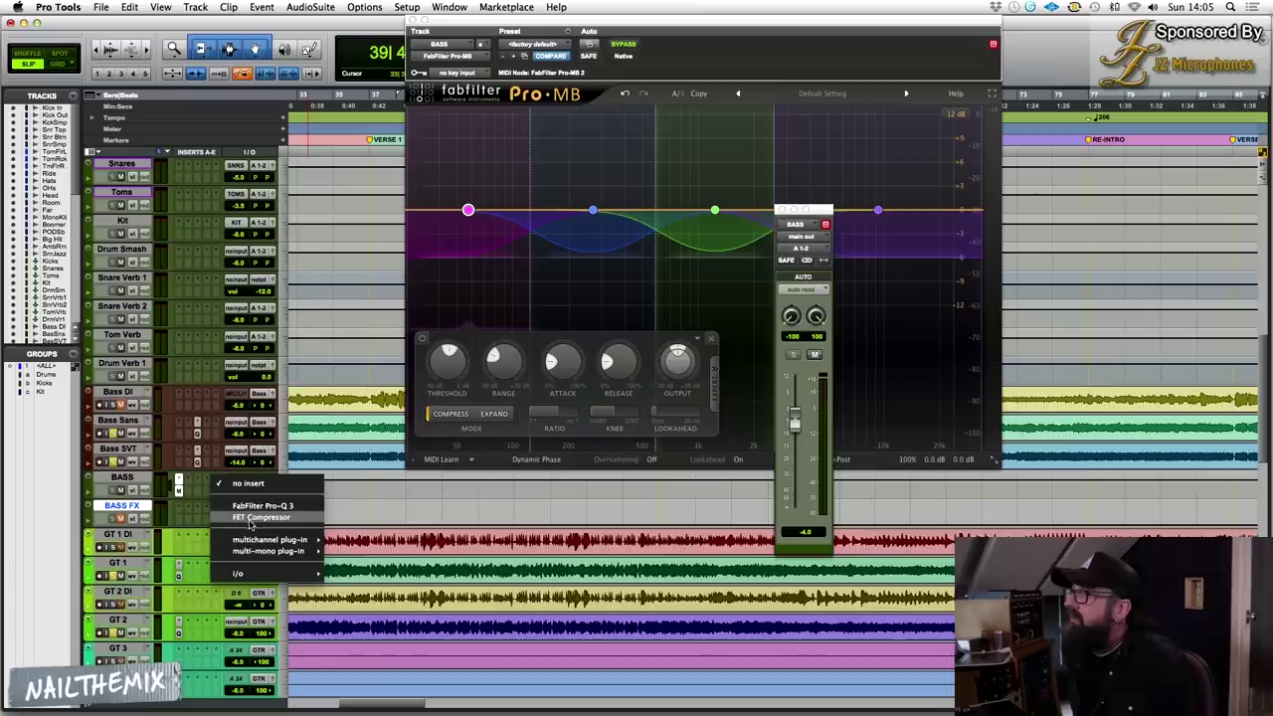
mouse_move(250, 544)
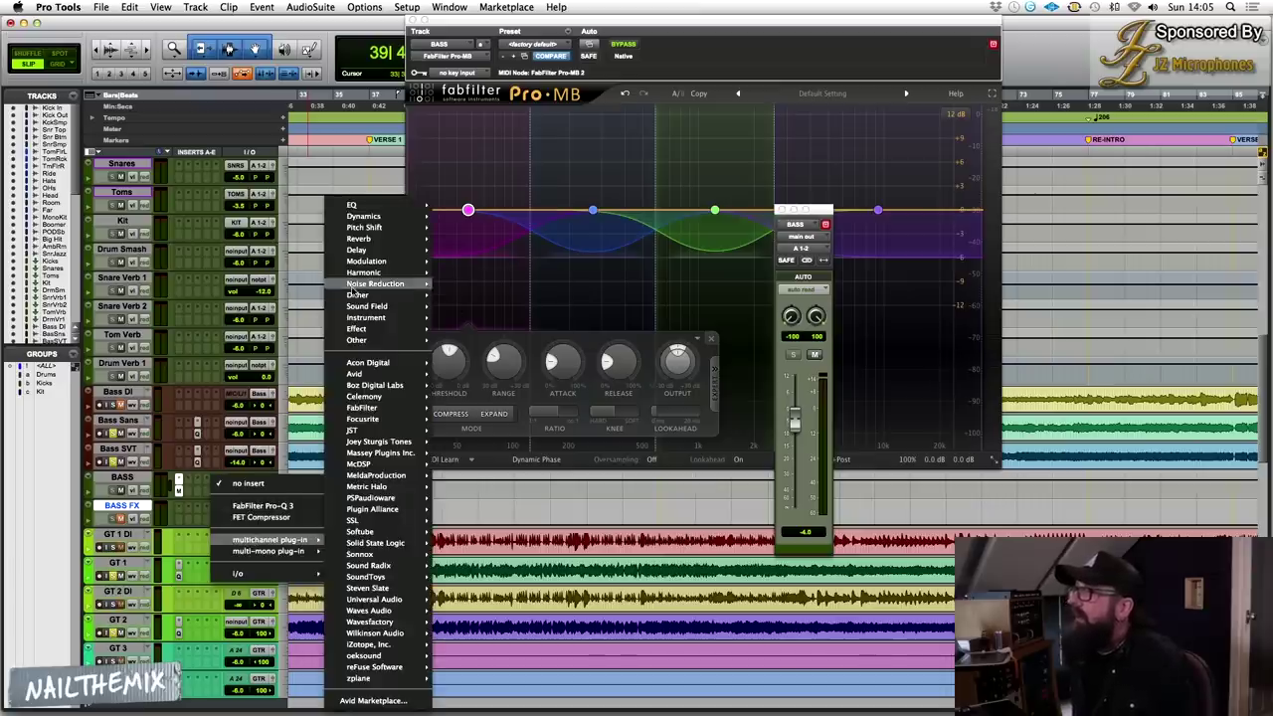
mouse_move(385, 682)
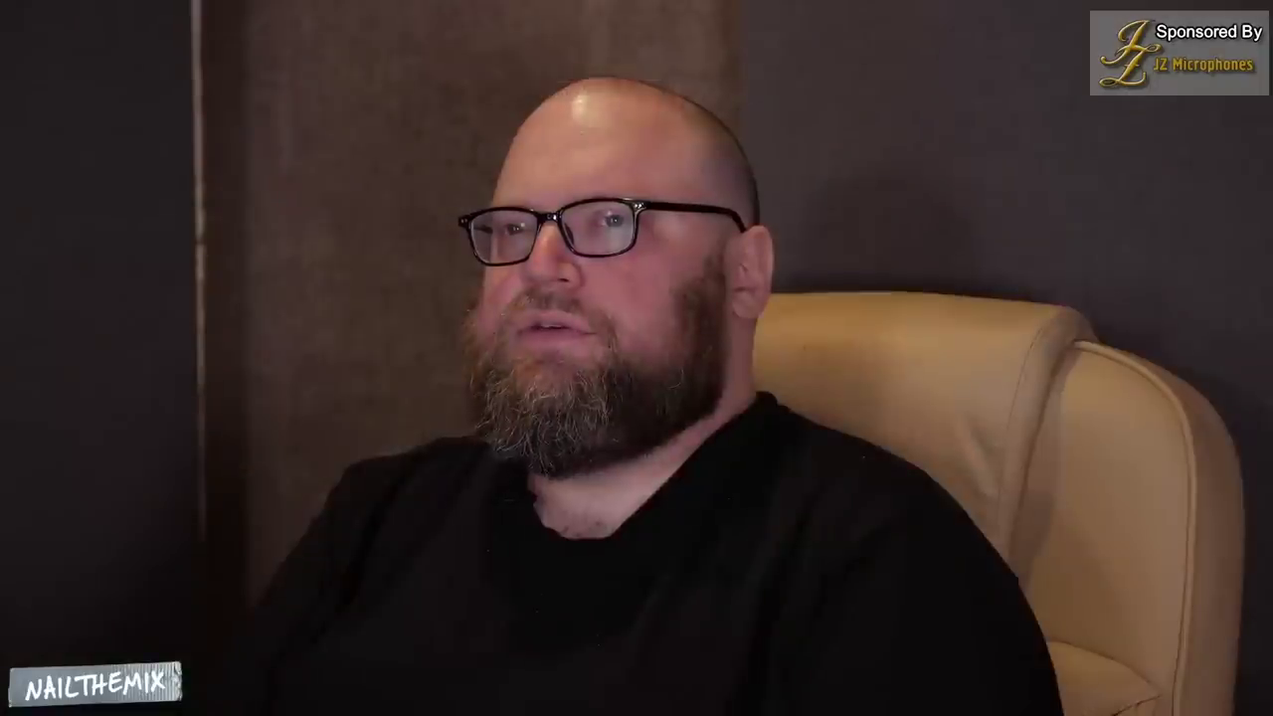